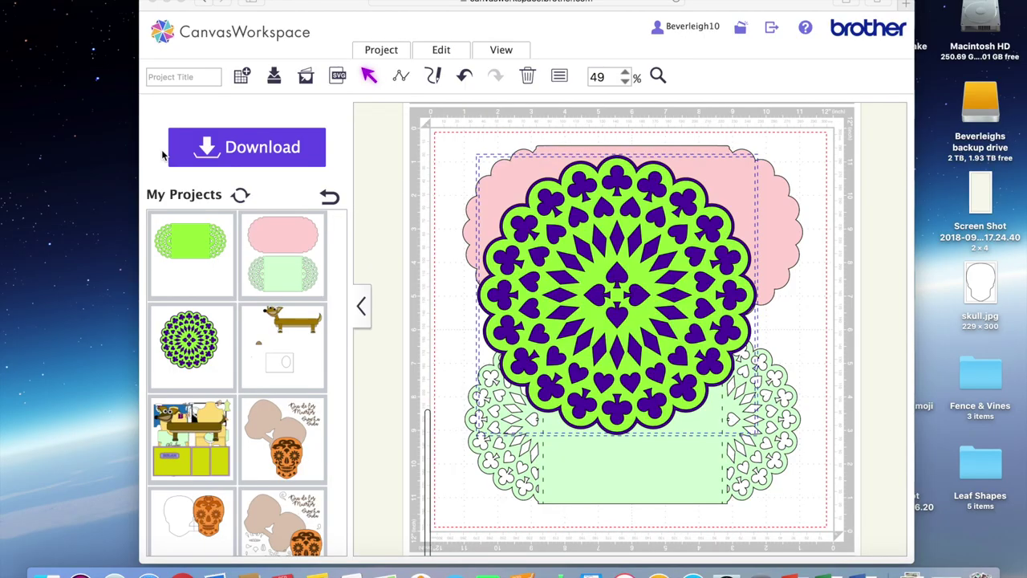
# Step: Maximize the window, separate the green mandala layers, and delete the purple base layer
pyautogui.click(182, 5)
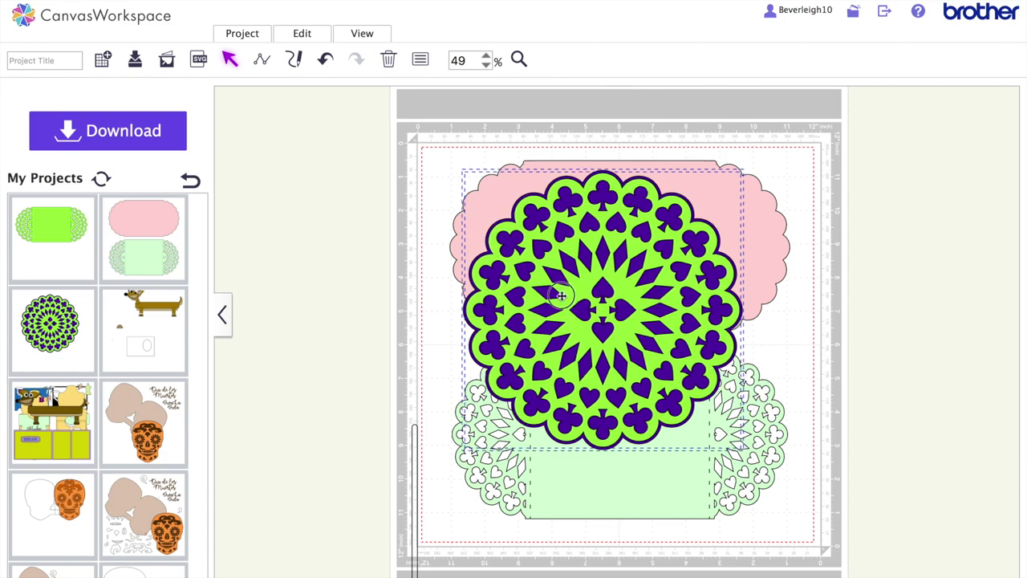
pyautogui.moveTo(560, 296)
pyautogui.mouseDown()
pyautogui.moveTo(325, 271)
pyautogui.moveTo(255, 241)
pyautogui.mouseUp()
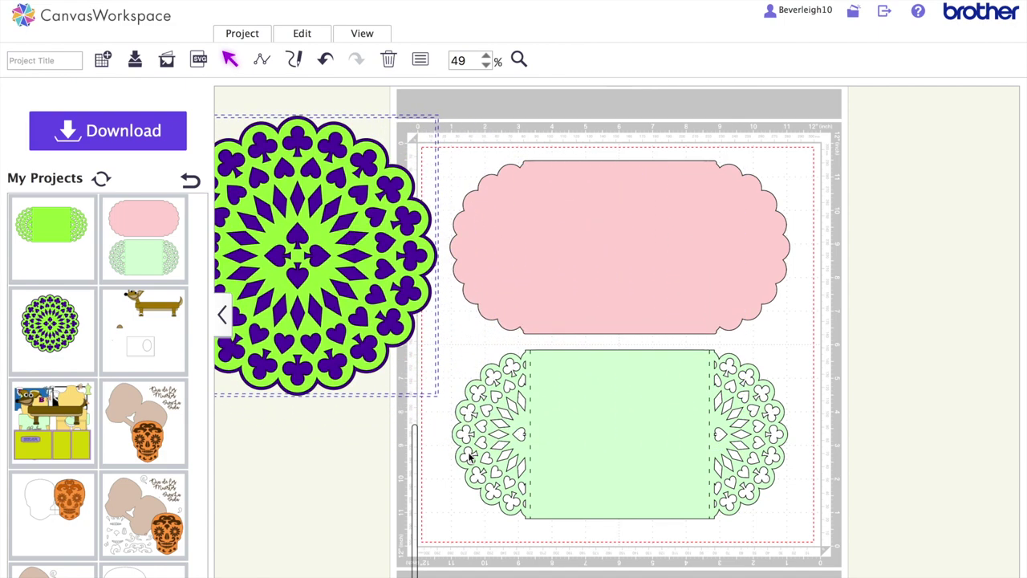
pyautogui.moveTo(349, 284)
pyautogui.mouseDown()
pyautogui.moveTo(464, 307)
pyautogui.moveTo(565, 287)
pyautogui.moveTo(548, 298)
pyautogui.mouseUp()
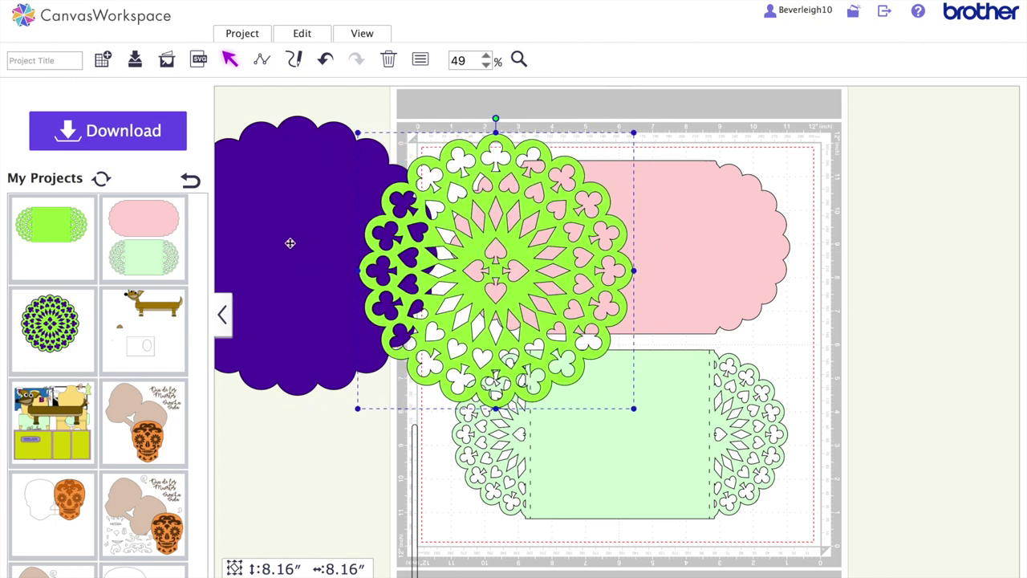
pyautogui.click(297, 243)
pyautogui.press('Delete')
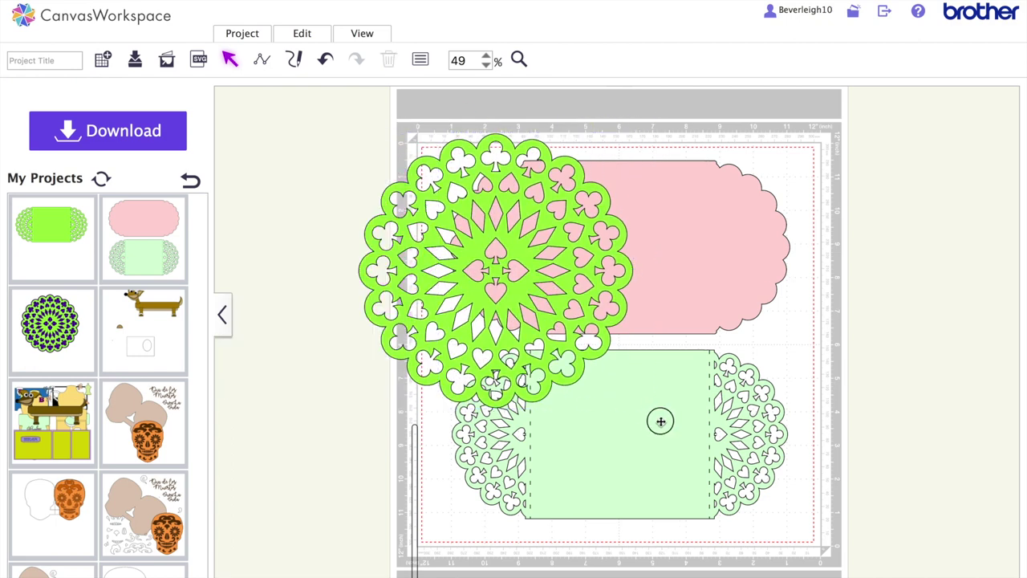
# Step: Delete the light-green lace card and the pink card, then centre the green doily on the mat
pyautogui.moveTo(661, 419); pyautogui.dragTo(872, 243)
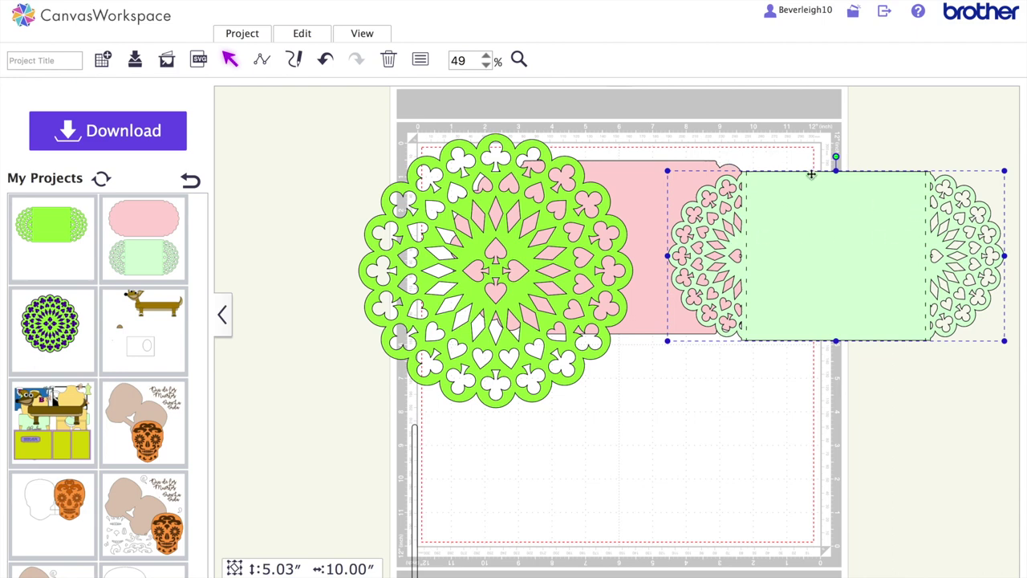
pyautogui.moveTo(905, 265)
pyautogui.mouseDown()
pyautogui.moveTo(901, 225)
pyautogui.moveTo(803, 238)
pyautogui.moveTo(812, 243)
pyautogui.mouseUp()
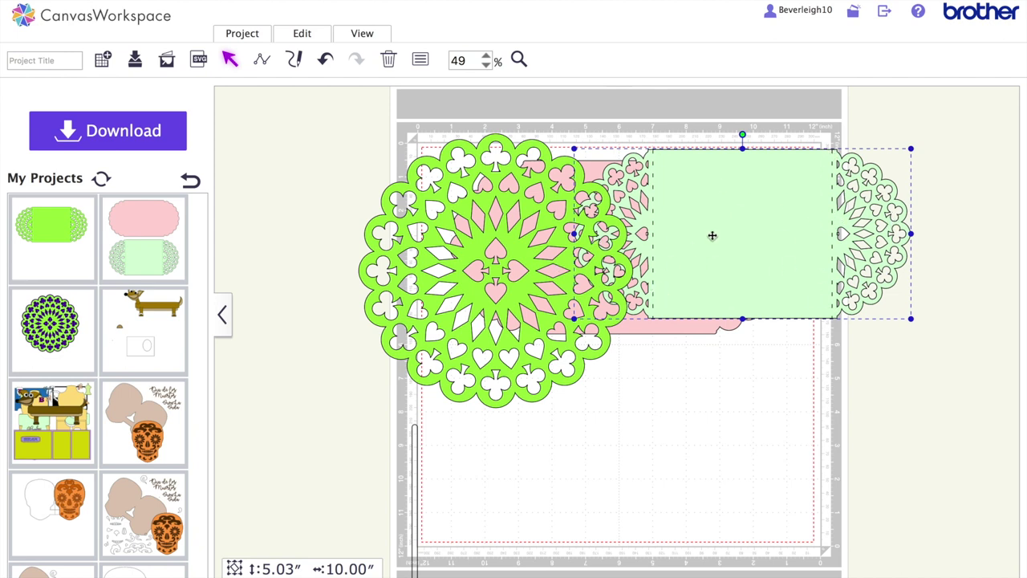
pyautogui.moveTo(711, 234); pyautogui.dragTo(836, 236)
pyautogui.press('Delete')
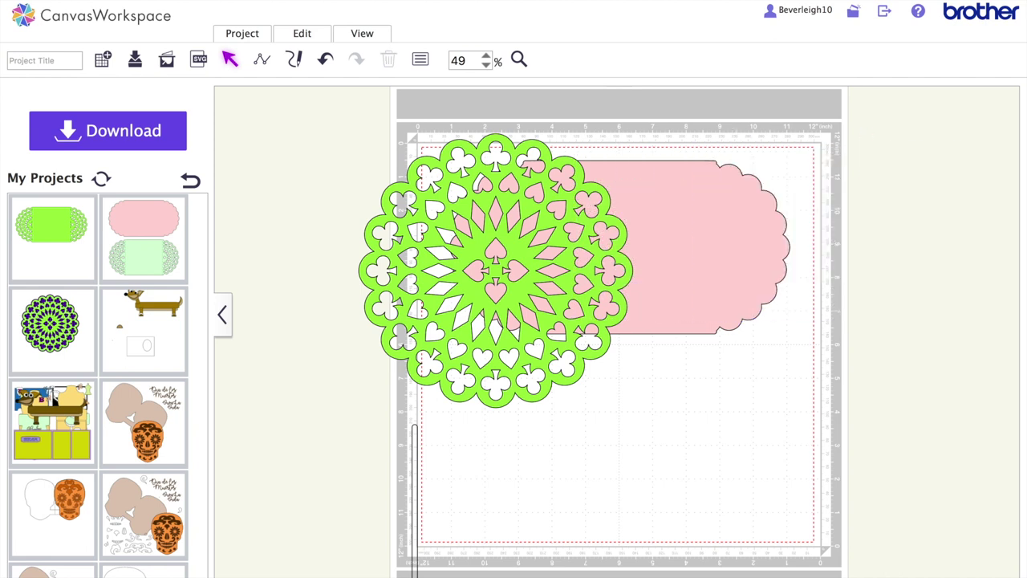
pyautogui.click(729, 233)
pyautogui.press('Delete')
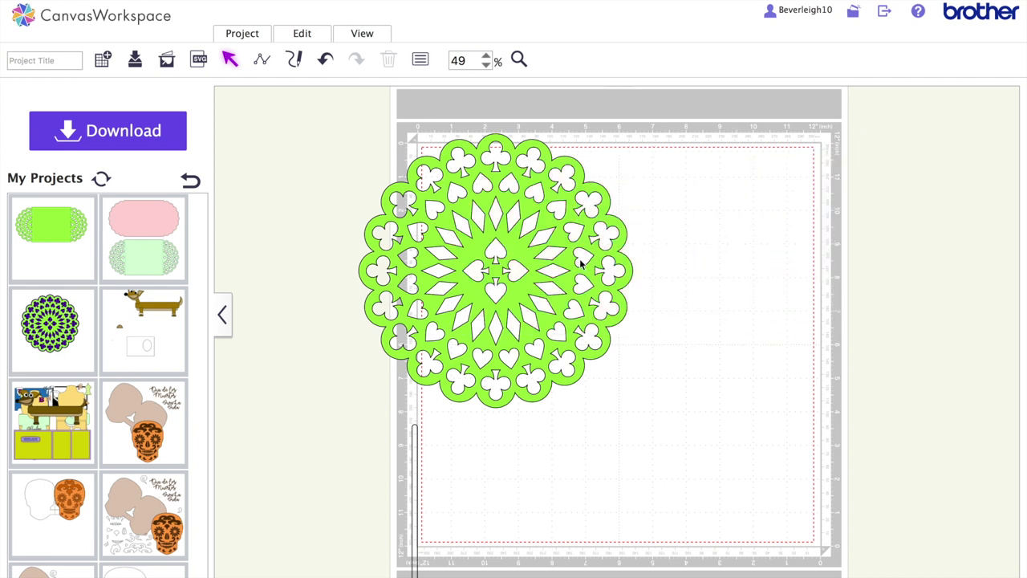
pyautogui.moveTo(541, 246)
pyautogui.mouseDown()
pyautogui.moveTo(614, 273)
pyautogui.moveTo(633, 302)
pyautogui.mouseUp()
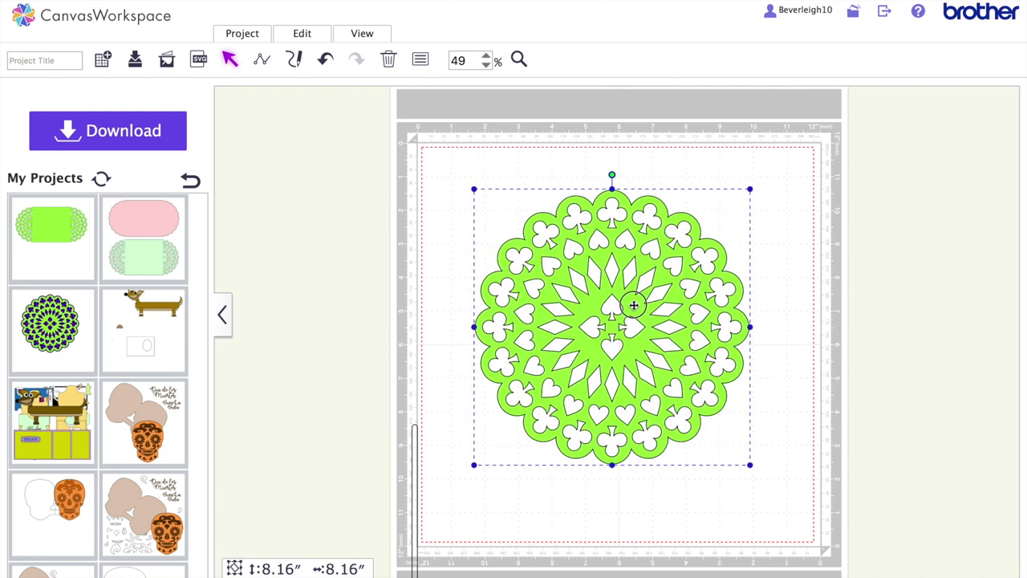
# Step: Resize the green doily to 5 inches wide in Properties, keeping its aspect ratio
pyautogui.moveTo(473, 186)
pyautogui.mouseDown()
pyautogui.moveTo(536, 227)
pyautogui.moveTo(539, 251)
pyautogui.mouseUp()
pyautogui.click(422, 61)
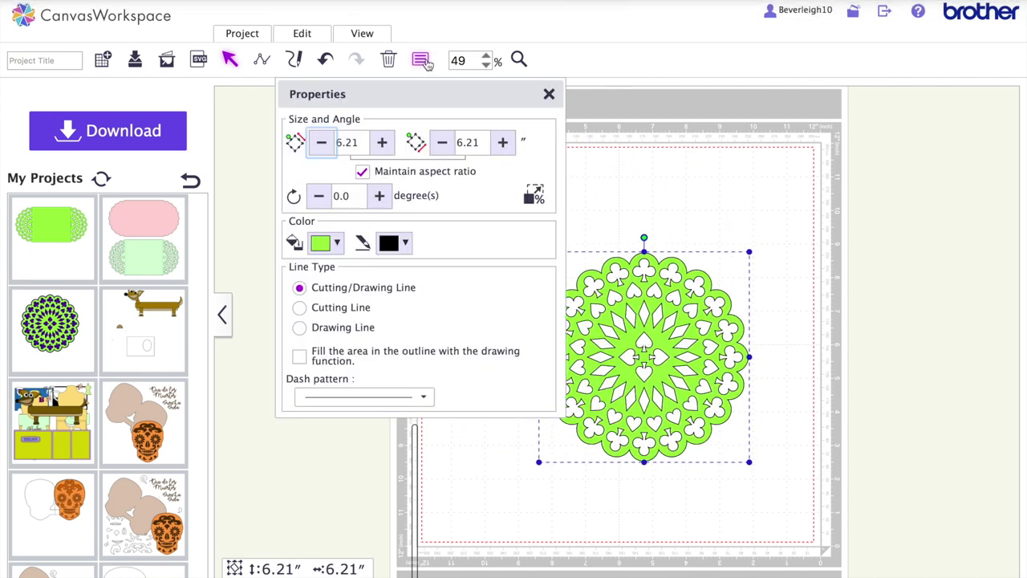
pyautogui.click(360, 143)
pyautogui.press('BackSpace')
pyautogui.write('5')
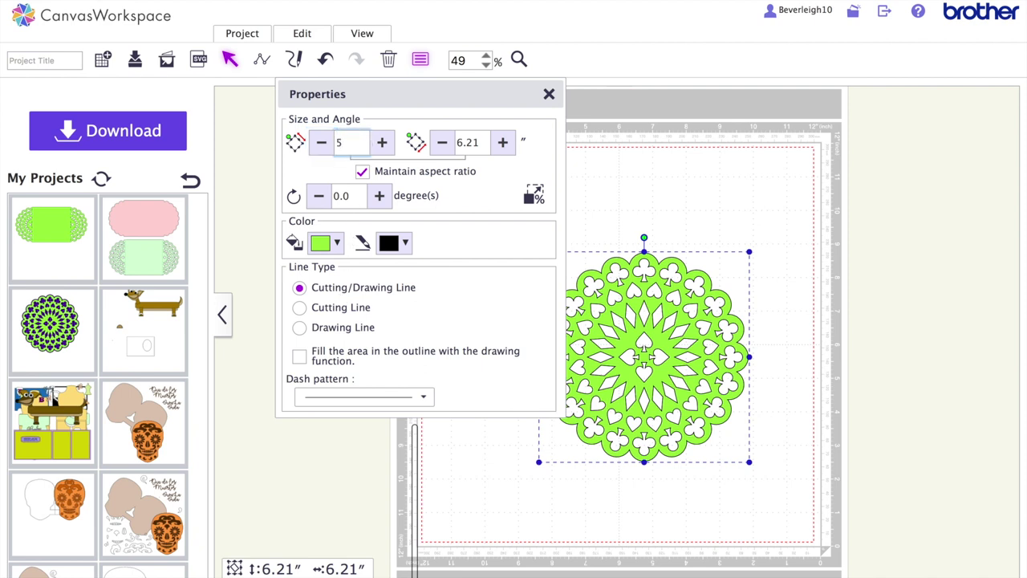
pyautogui.press('Return')
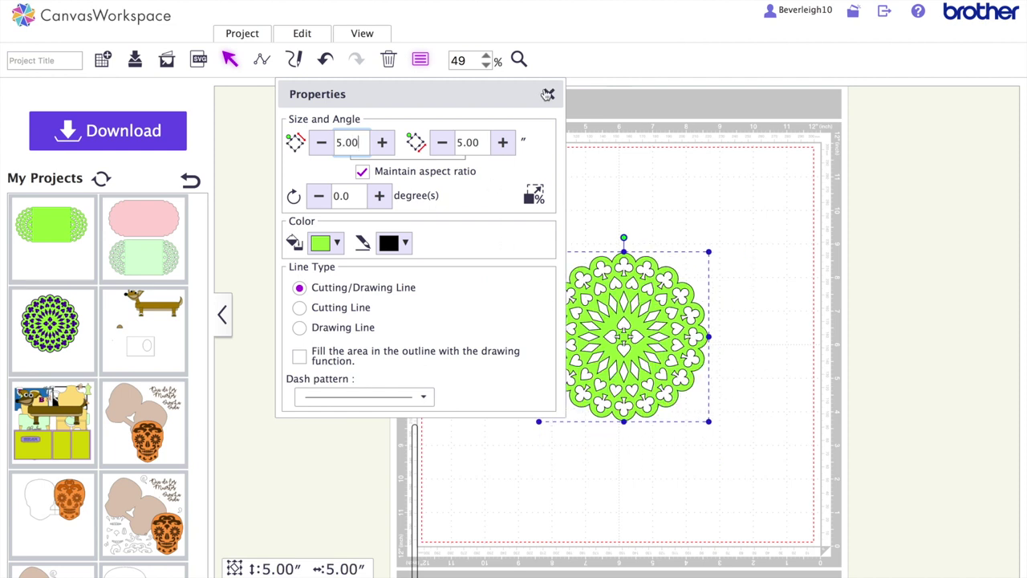
pyautogui.click(549, 94)
# Step: Reposition the 5-inch doily on the mat and zoom to 100%
pyautogui.moveTo(615, 340); pyautogui.dragTo(526, 249)
pyautogui.moveTo(634, 327); pyautogui.dragTo(537, 257)
pyautogui.click(485, 56)
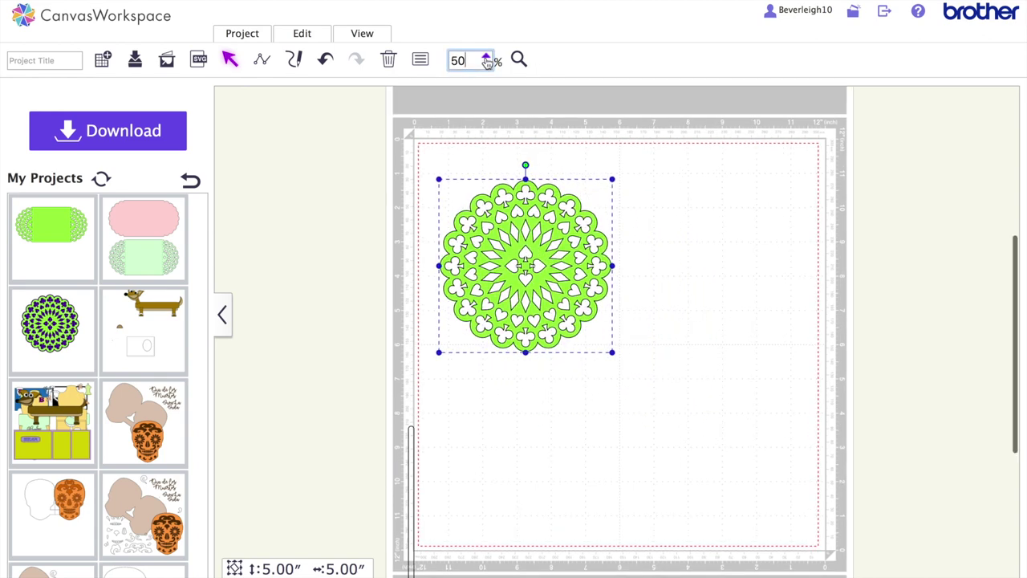
pyautogui.click(486, 56)
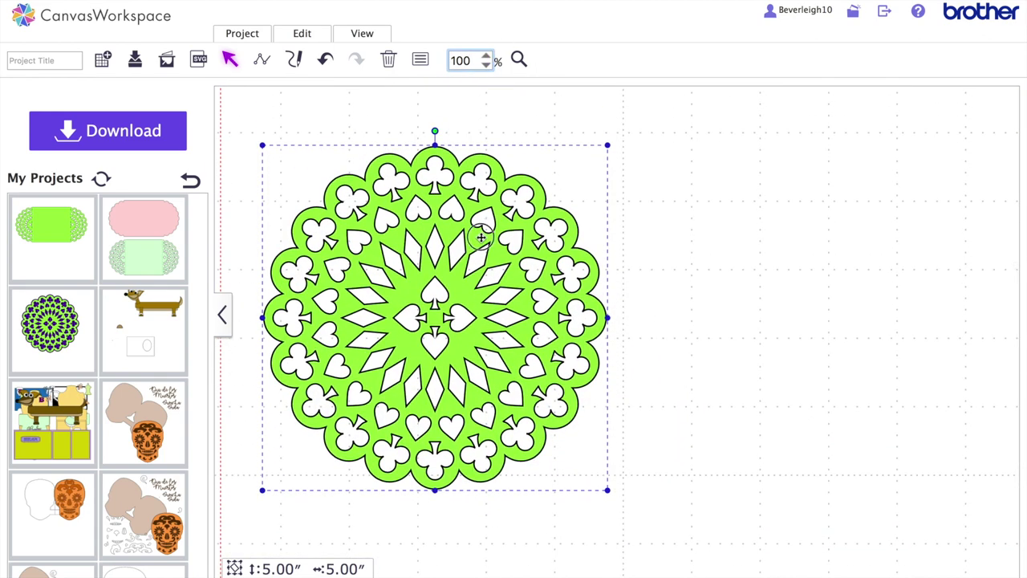
pyautogui.moveTo(481, 235)
pyautogui.mouseDown()
pyautogui.moveTo(591, 229)
pyautogui.moveTo(584, 235)
pyautogui.mouseUp()
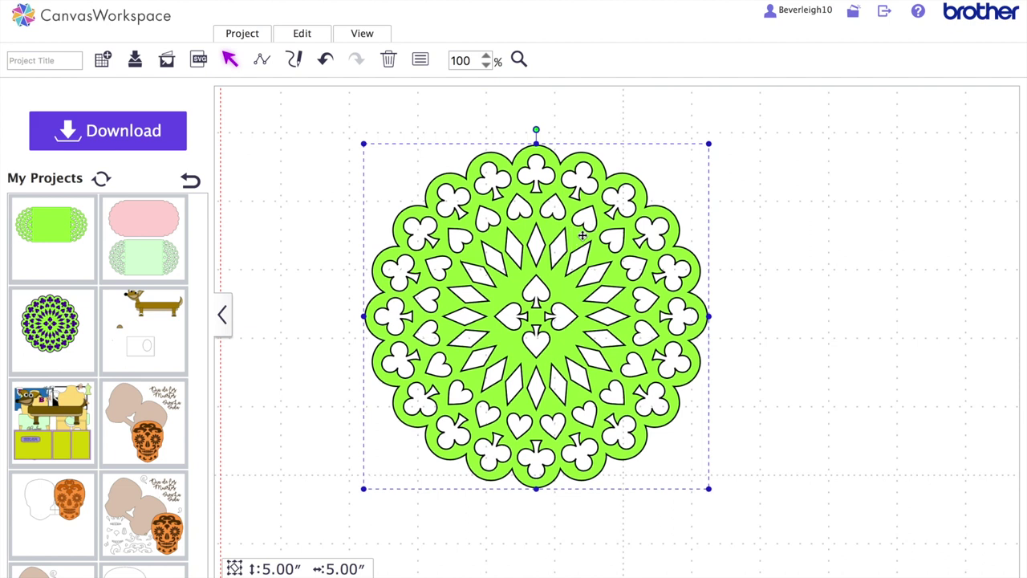
pyautogui.click(189, 182)
# Step: Add a plain 3.94-inch square from Basic shapes and place it over the doily's lower half
pyautogui.click(160, 248)
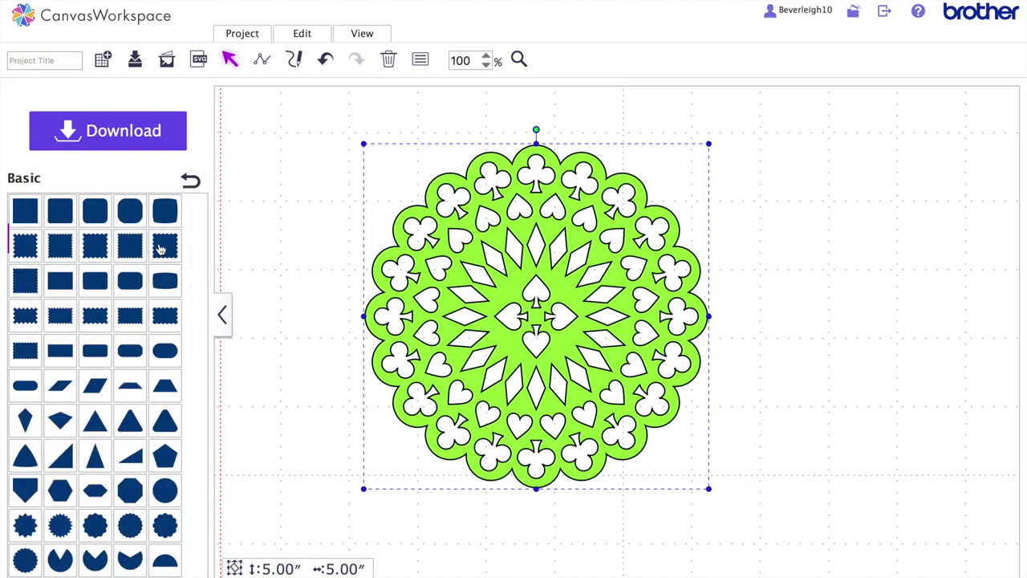
pyautogui.click(25, 210)
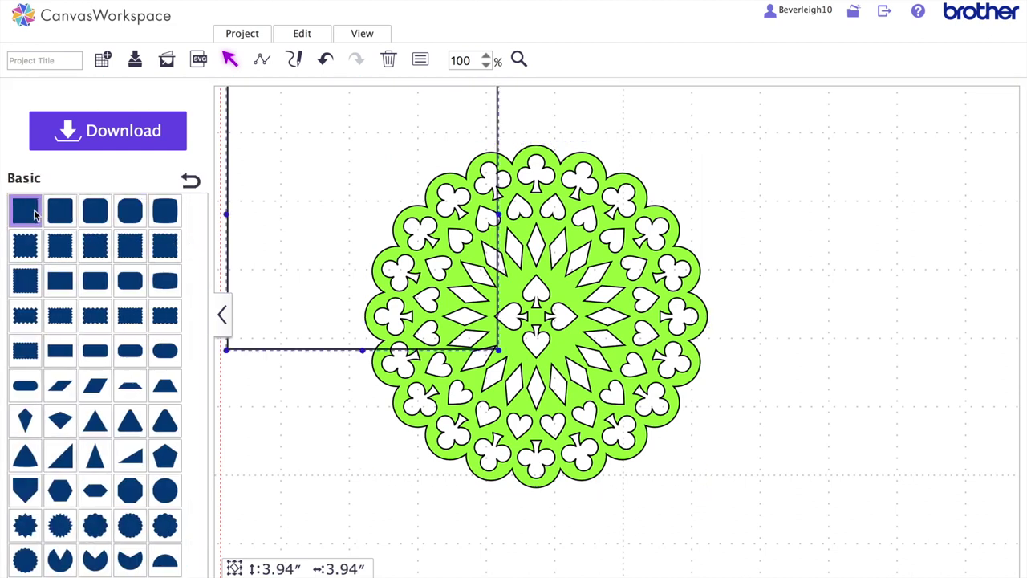
pyautogui.moveTo(323, 156)
pyautogui.mouseDown()
pyautogui.moveTo(416, 358)
pyautogui.moveTo(401, 360)
pyautogui.moveTo(401, 407)
pyautogui.moveTo(401, 394)
pyautogui.mouseUp()
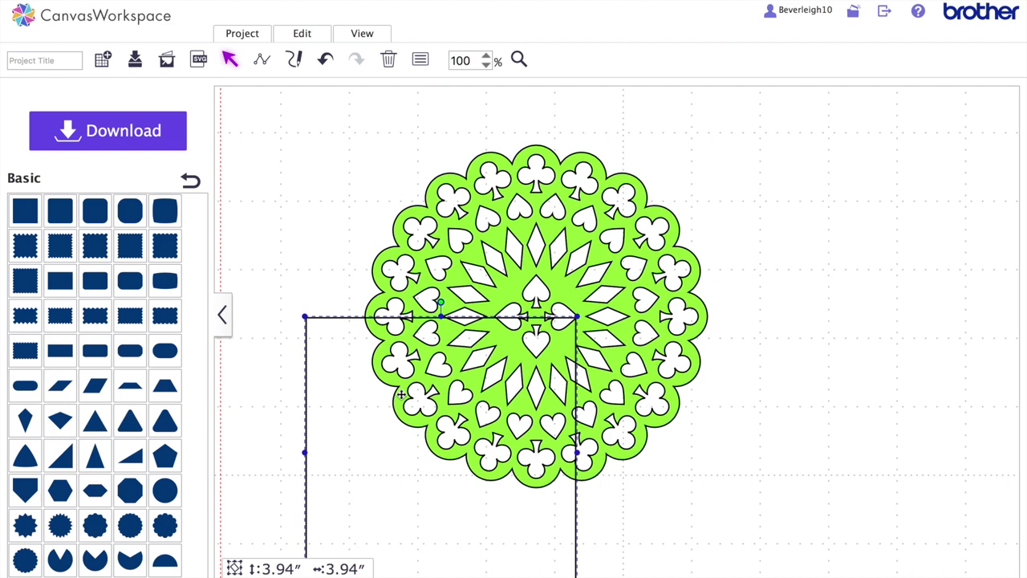
pyautogui.moveTo(420, 493)
pyautogui.mouseDown()
pyautogui.moveTo(471, 479)
pyautogui.moveTo(461, 488)
pyautogui.mouseUp()
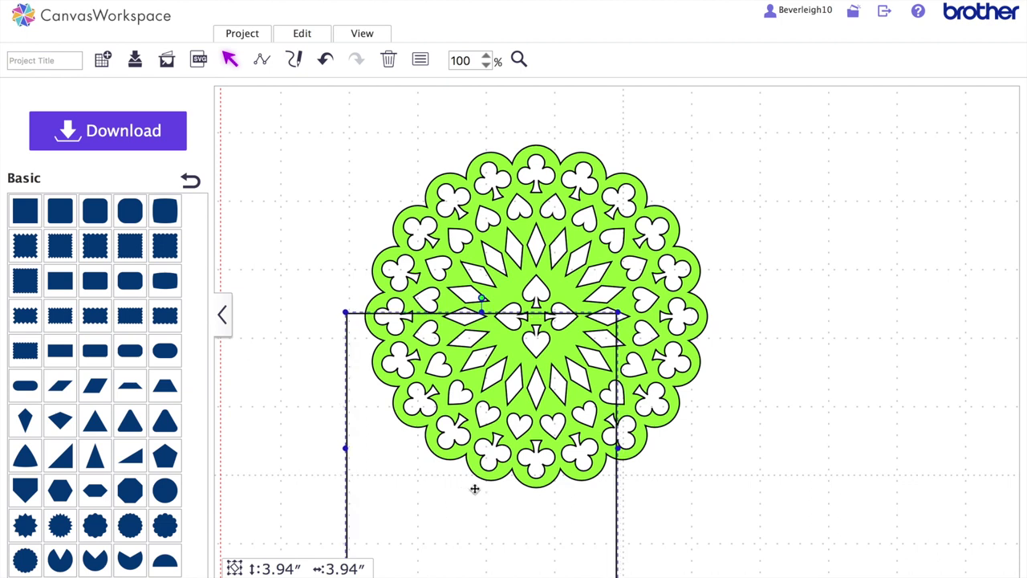
# Step: Stretch the square to 5.35 inches wide under the doily, then select both shapes
pyautogui.moveTo(474, 488)
pyautogui.mouseDown()
pyautogui.moveTo(506, 494)
pyautogui.moveTo(487, 491)
pyautogui.mouseUp()
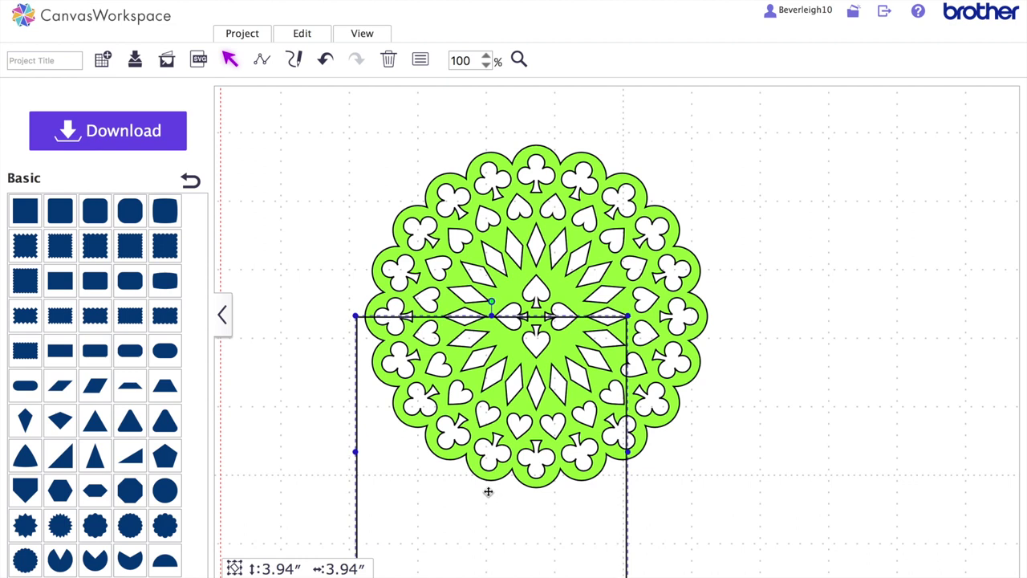
pyautogui.moveTo(629, 454); pyautogui.dragTo(727, 448)
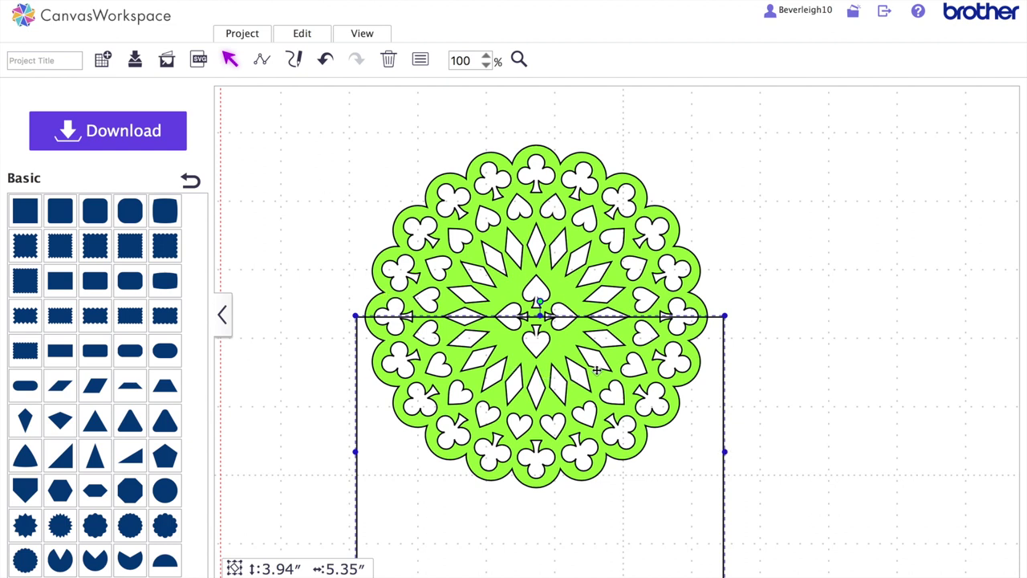
pyautogui.moveTo(334, 104); pyautogui.dragTo(723, 383)
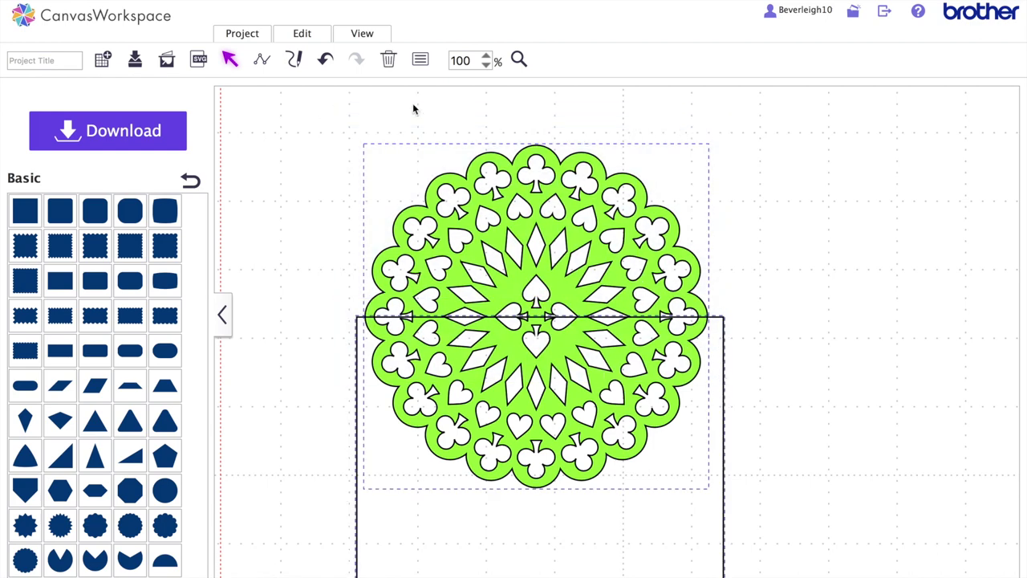
pyautogui.click(313, 39)
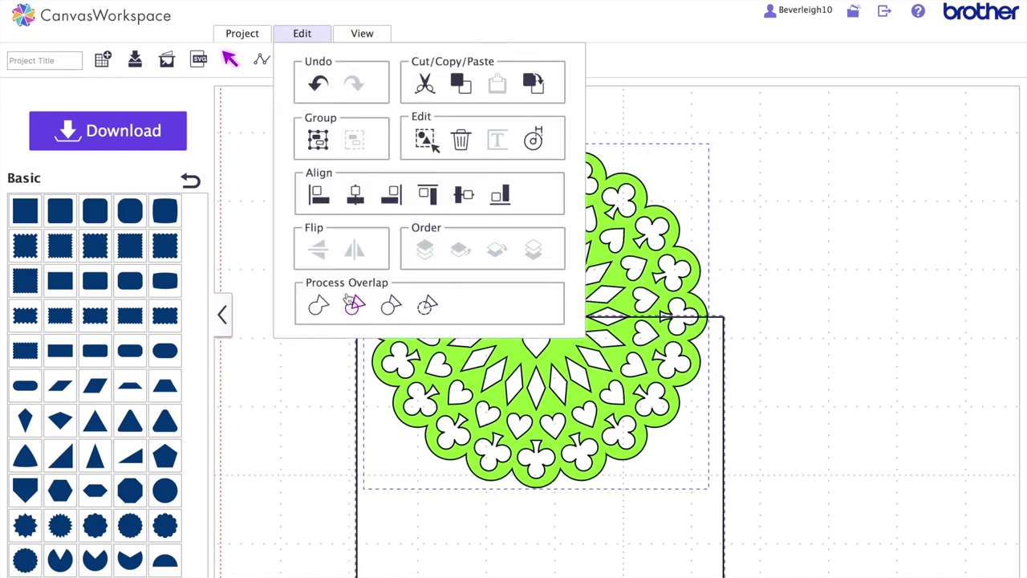
# Step: Cut the doily to its upper half with Process Overlap and shrink the rectangle to a 0.59-inch strip
pyautogui.click(391, 309)
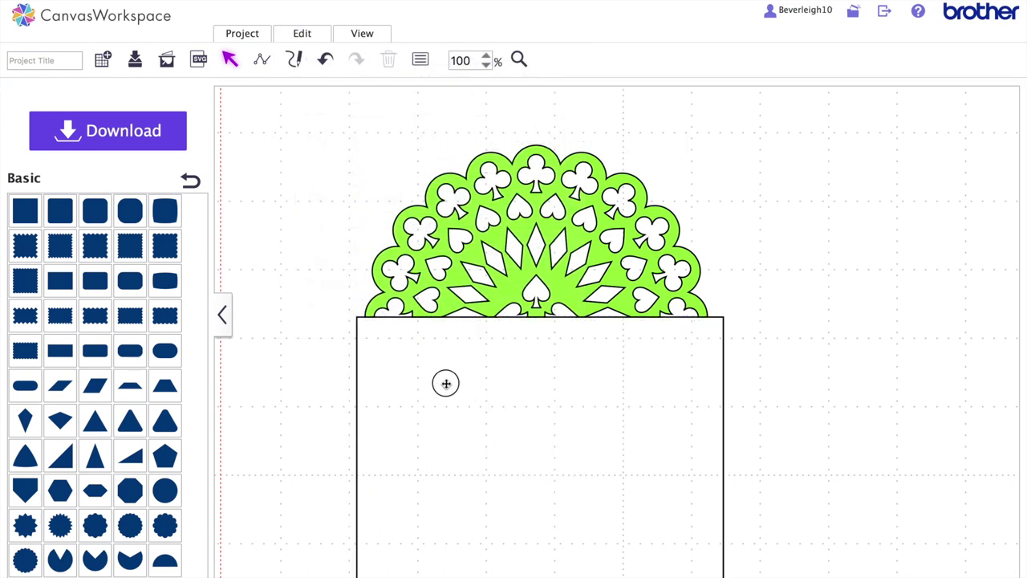
pyautogui.moveTo(446, 383); pyautogui.dragTo(446, 396)
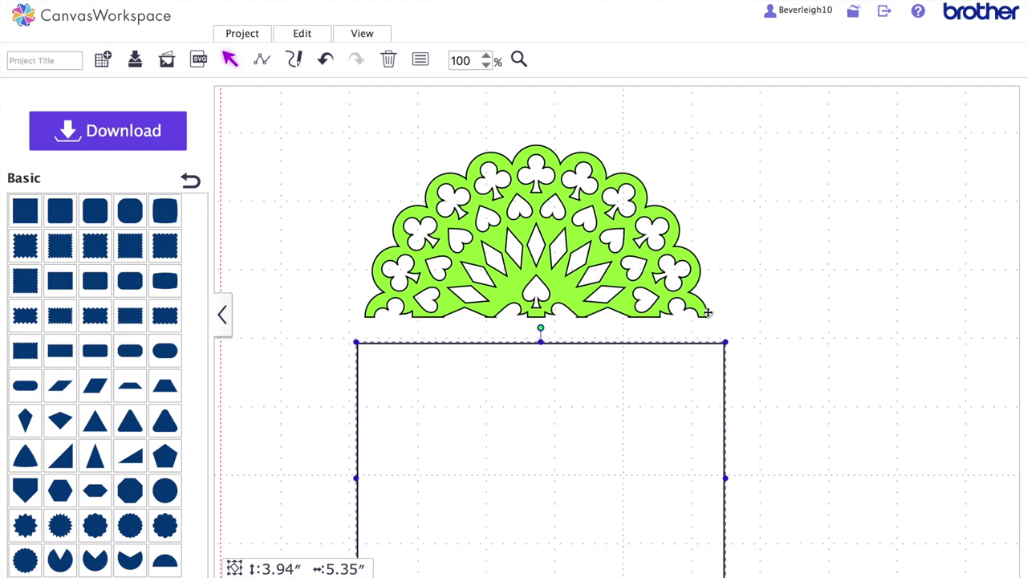
pyautogui.scroll(-5, 564, 458)
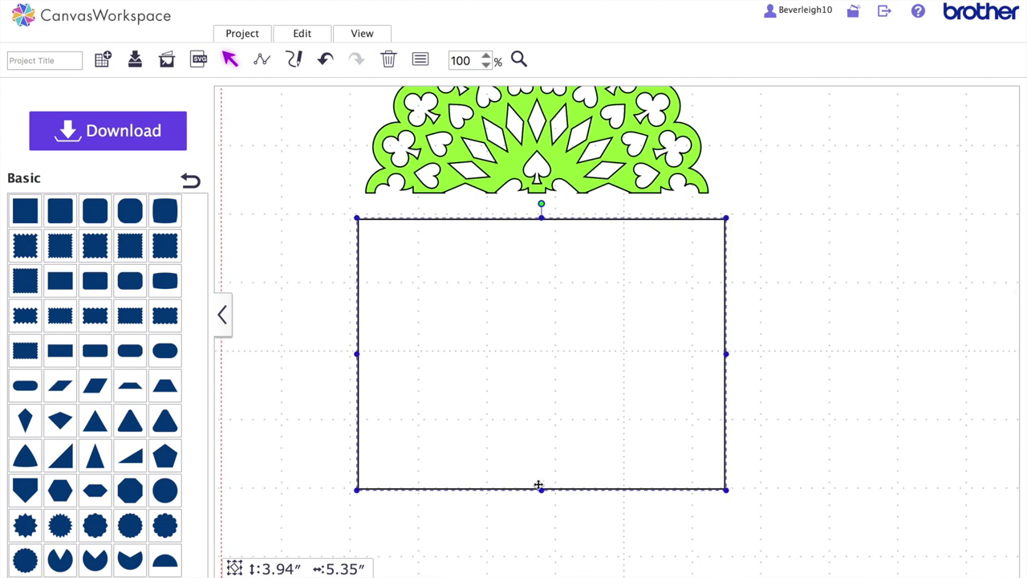
pyautogui.moveTo(539, 486); pyautogui.dragTo(537, 267)
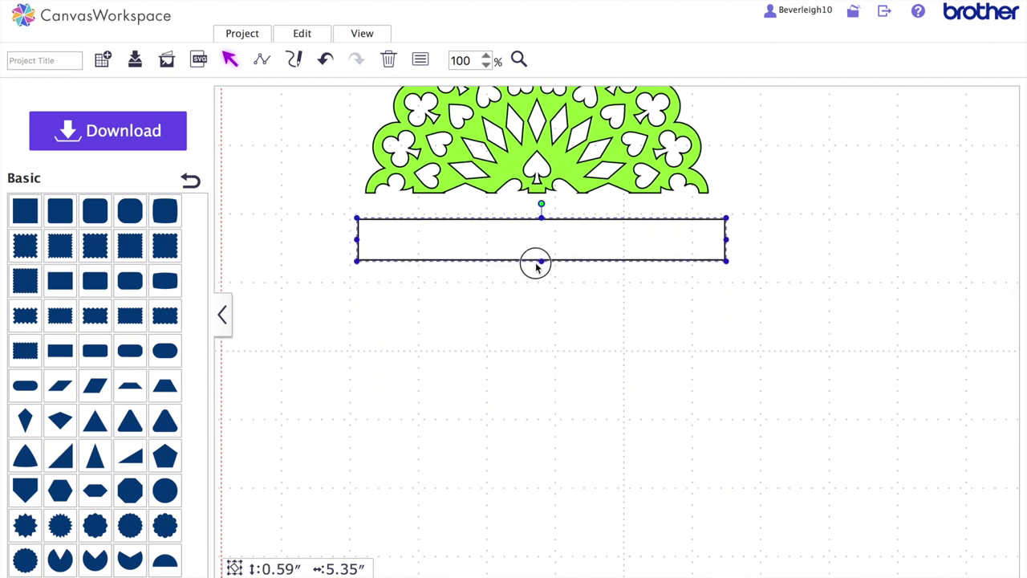
pyautogui.click(420, 60)
# Step: Turn off Maintain aspect ratio and set the rectangle's width and height to 5 inches each
pyautogui.click(362, 171)
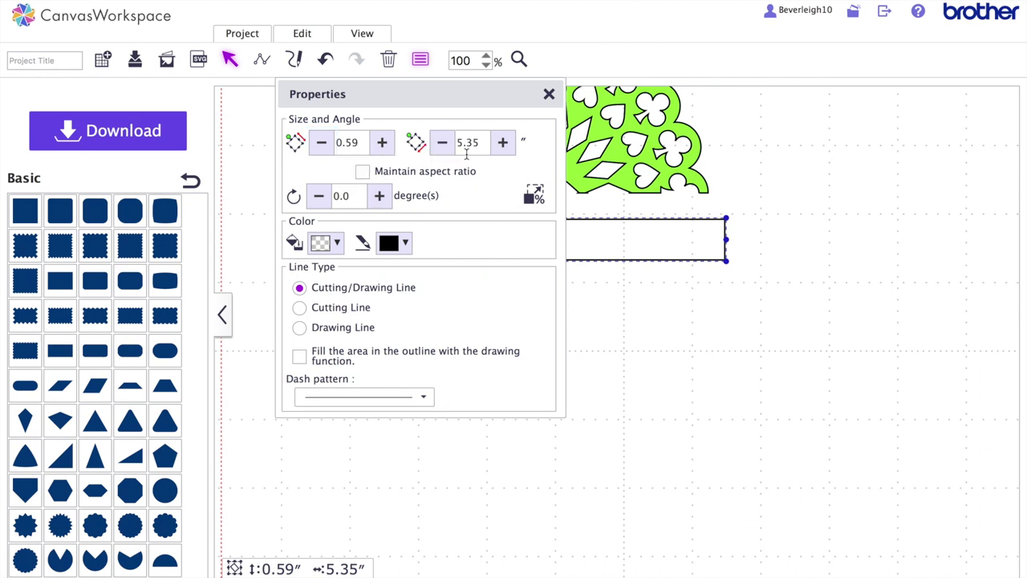
pyautogui.moveTo(485, 145); pyautogui.dragTo(454, 148)
pyautogui.press('BackSpace')
pyautogui.press('Return')
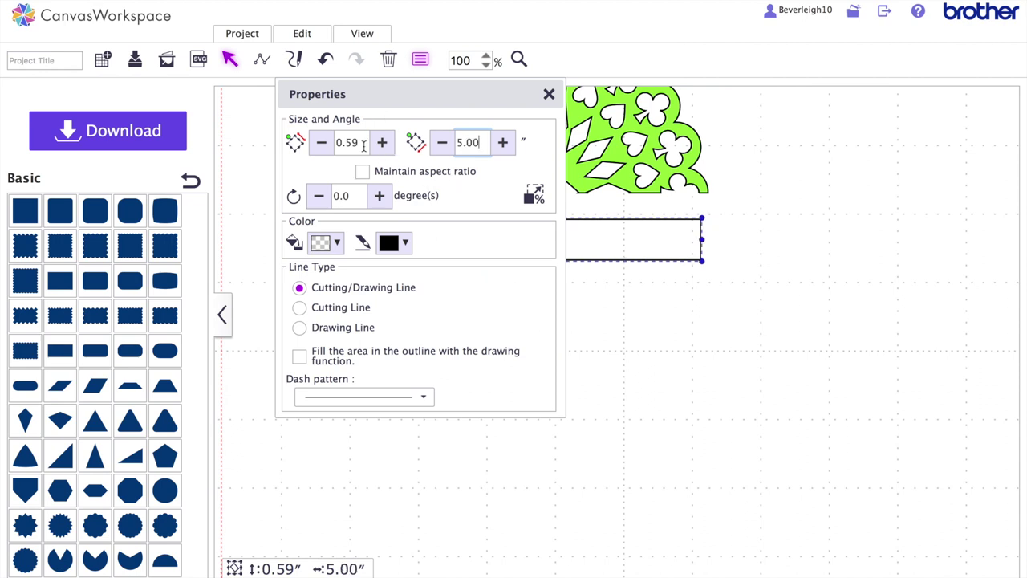
pyautogui.moveTo(358, 142); pyautogui.dragTo(337, 142)
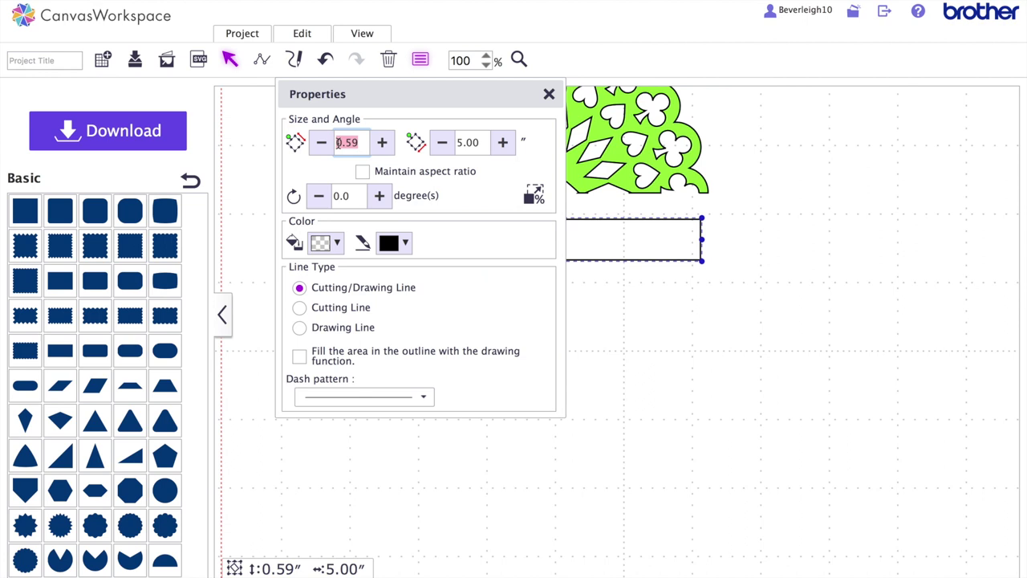
pyautogui.write('5')
pyautogui.press('Return')
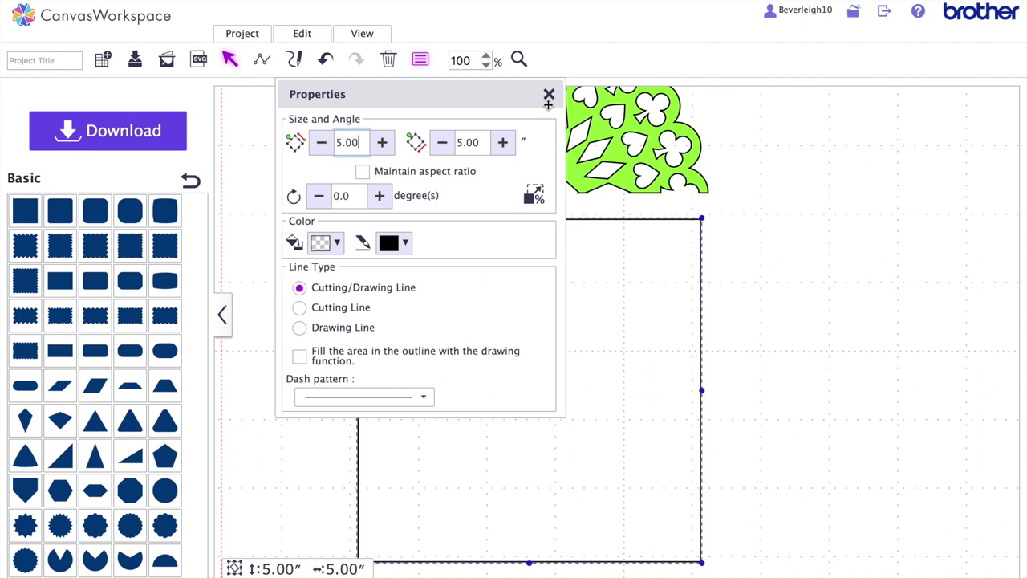
# Step: Move the 5-inch square up so it butts against the half doily's straight base
pyautogui.click(550, 96)
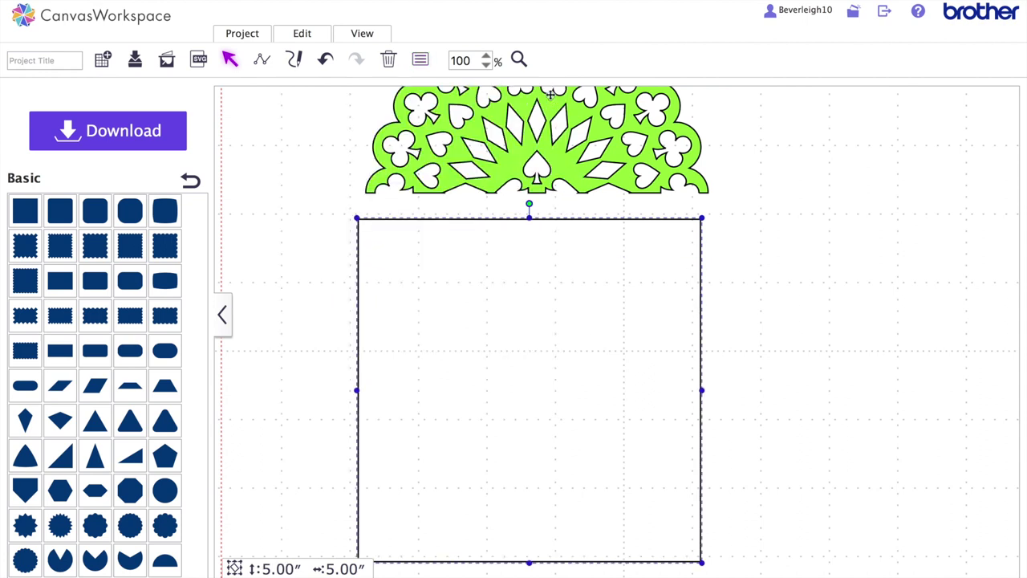
pyautogui.moveTo(564, 371); pyautogui.dragTo(571, 334)
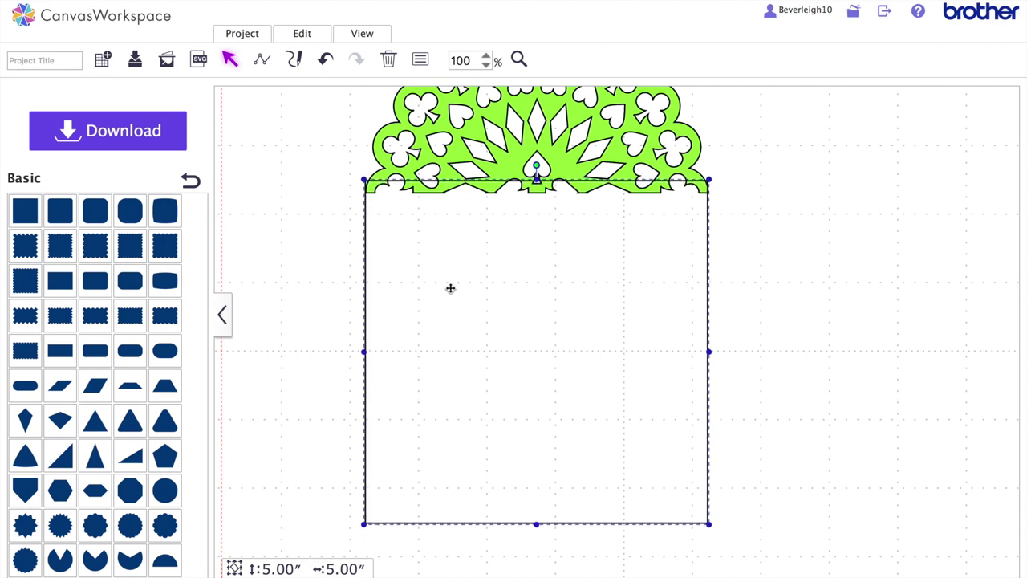
pyautogui.moveTo(479, 283); pyautogui.dragTo(480, 284)
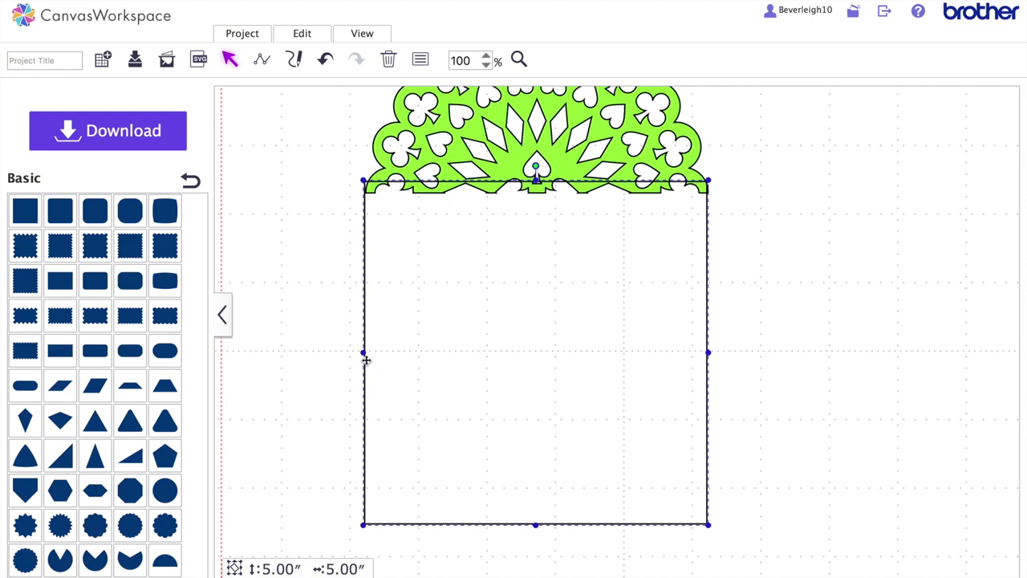
pyautogui.moveTo(364, 353); pyautogui.dragTo(365, 353)
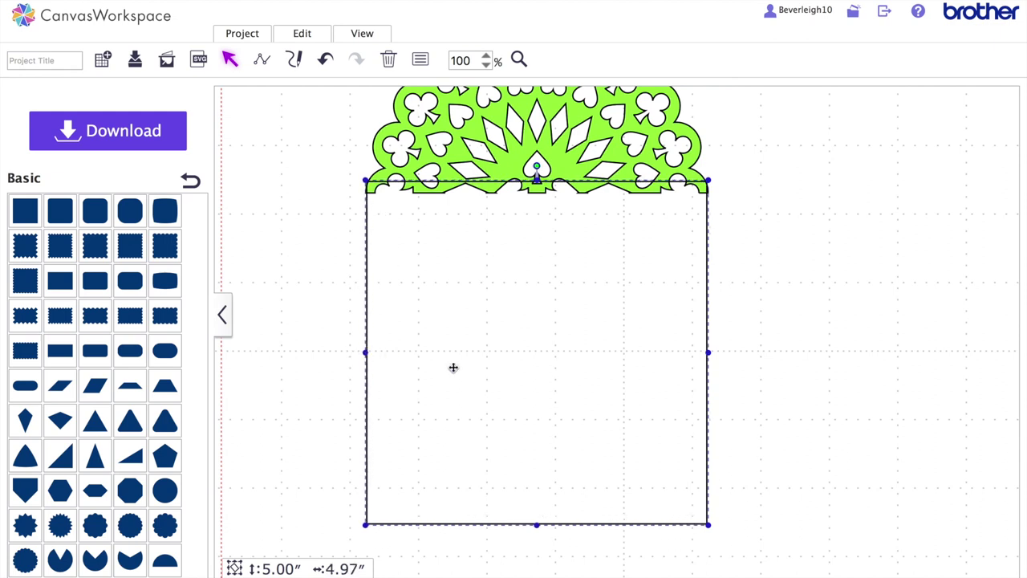
# Step: Undo the accidental width change on the square, then select both the square and the doily
pyautogui.click(819, 318)
pyautogui.click(653, 337)
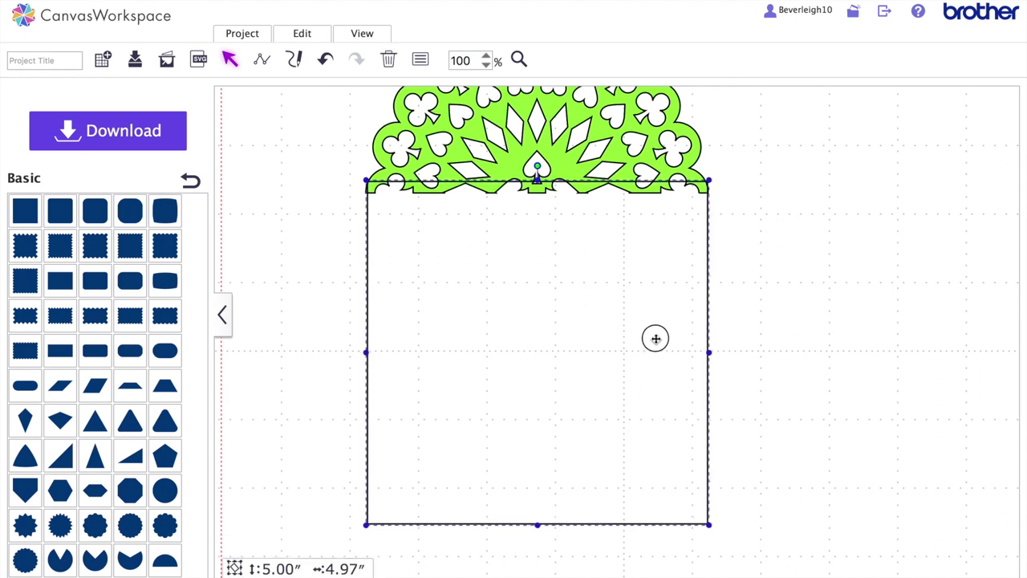
pyautogui.click(324, 61)
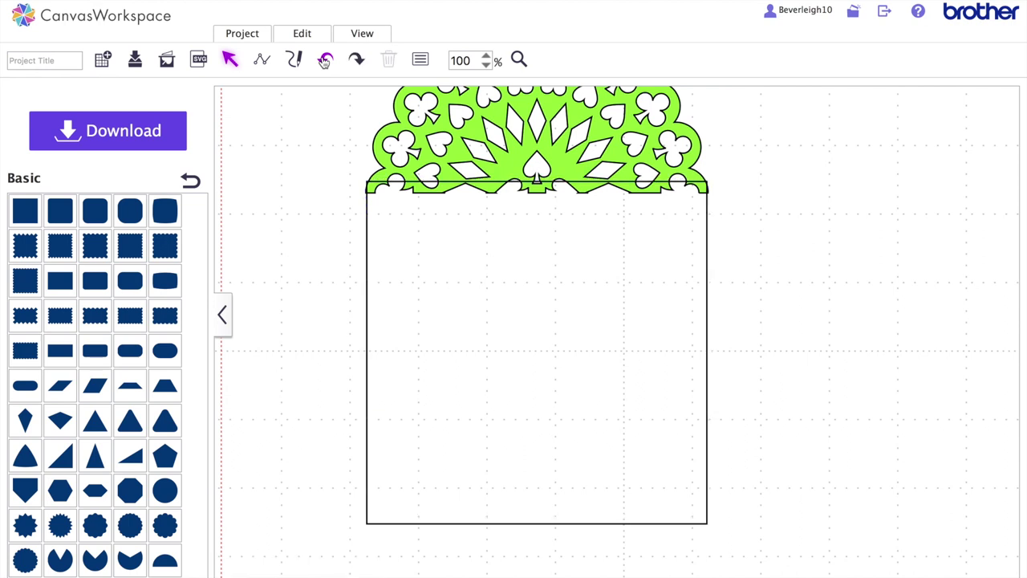
pyautogui.click(325, 59)
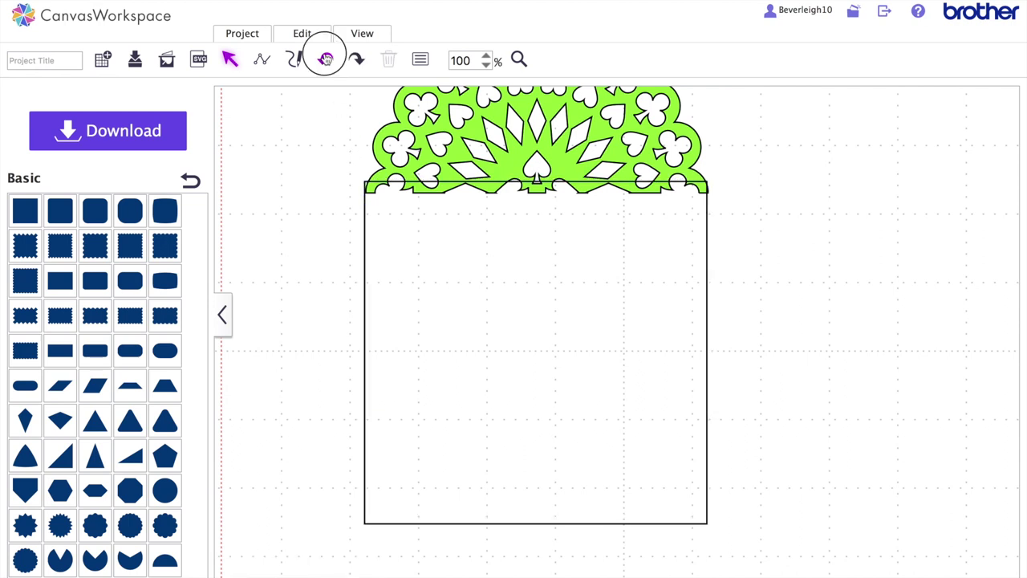
pyautogui.moveTo(742, 561)
pyautogui.mouseDown()
pyautogui.moveTo(425, 197)
pyautogui.moveTo(289, 117)
pyautogui.mouseUp()
# Step: Align the green doily and the square on their left edges
pyautogui.click(312, 41)
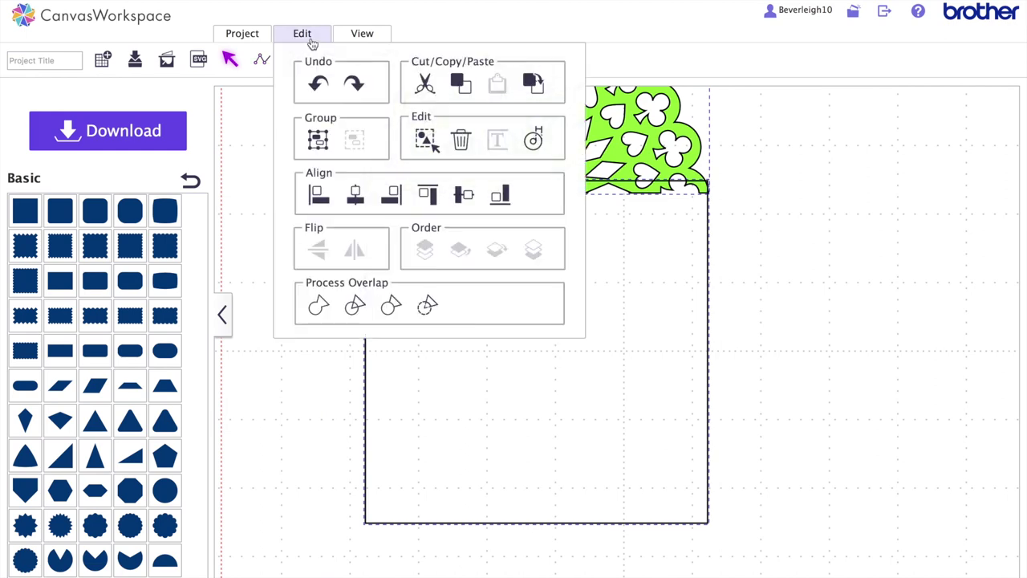
pyautogui.click(318, 201)
pyautogui.click(785, 296)
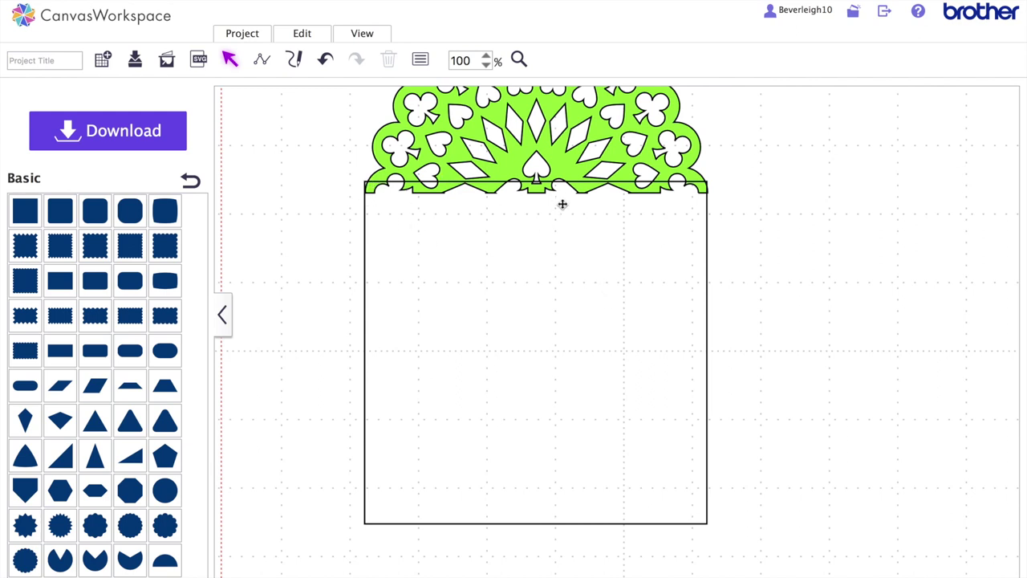
# Step: Try welding the doily and square, then undo the weld and moves and reselect the doily
pyautogui.moveTo(799, 325)
pyautogui.mouseDown()
pyautogui.moveTo(516, 128)
pyautogui.moveTo(497, 135)
pyautogui.mouseUp()
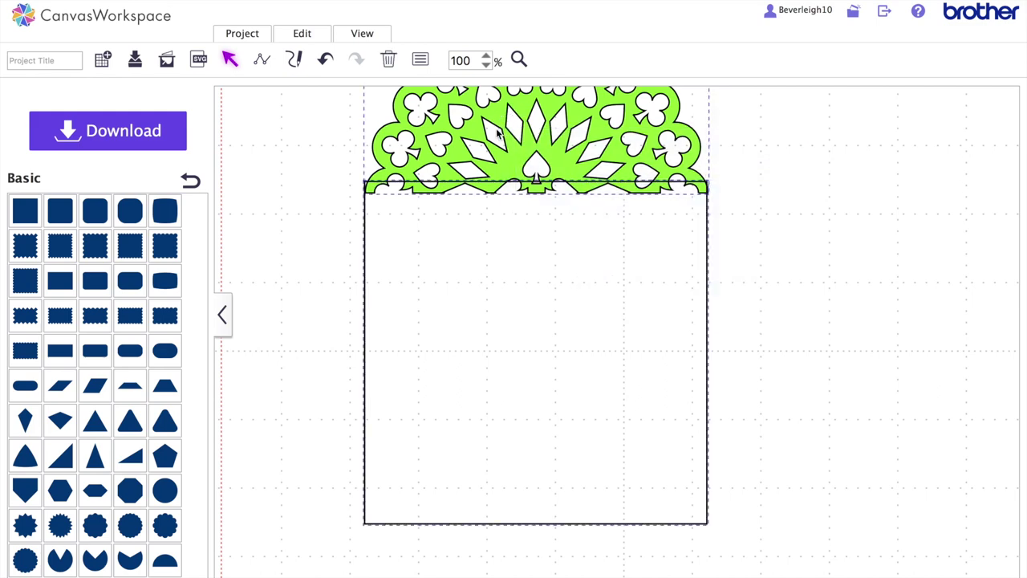
pyautogui.click(315, 39)
pyautogui.click(319, 310)
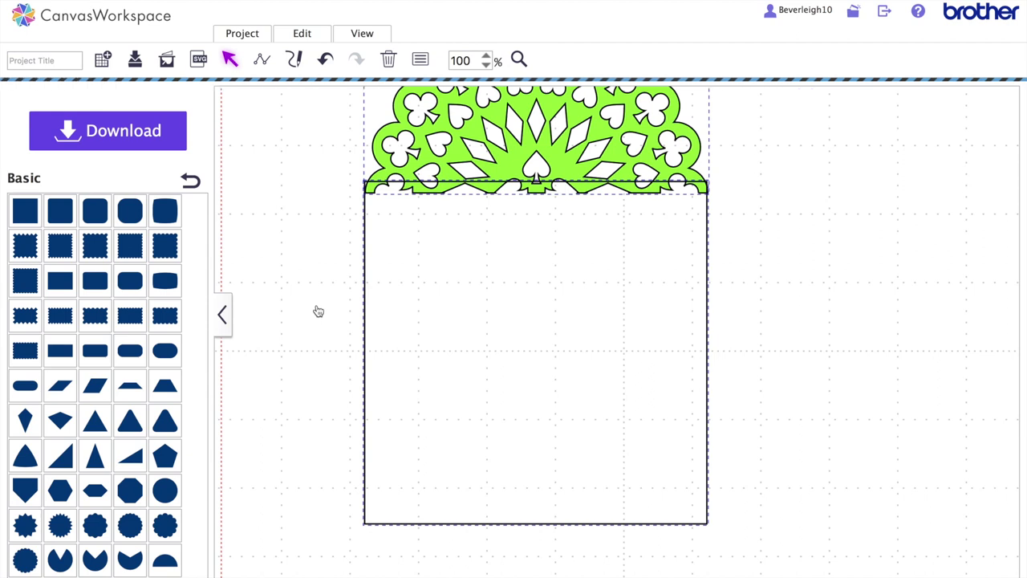
pyautogui.moveTo(569, 342); pyautogui.dragTo(570, 378)
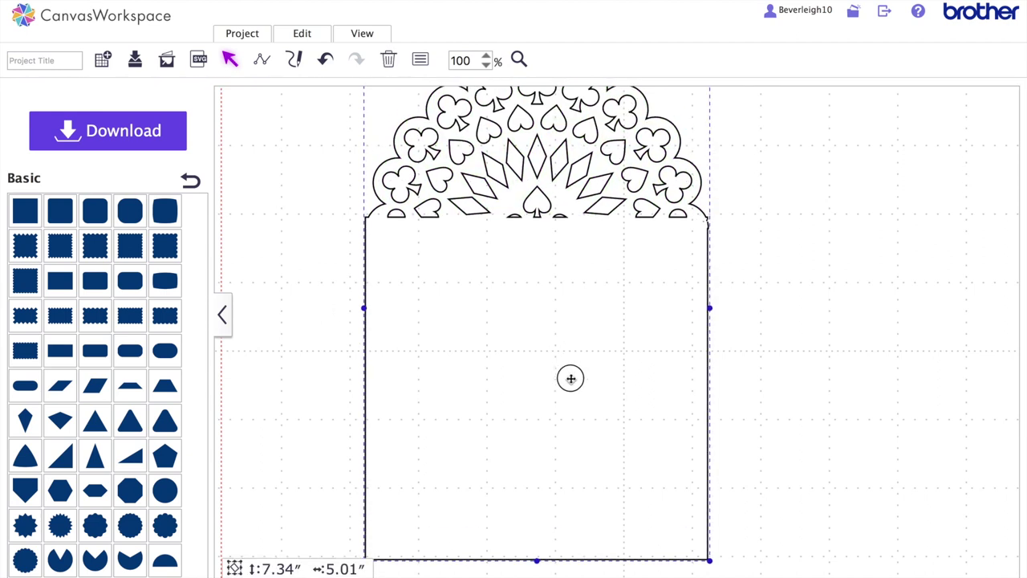
pyautogui.moveTo(541, 291); pyautogui.dragTo(540, 352)
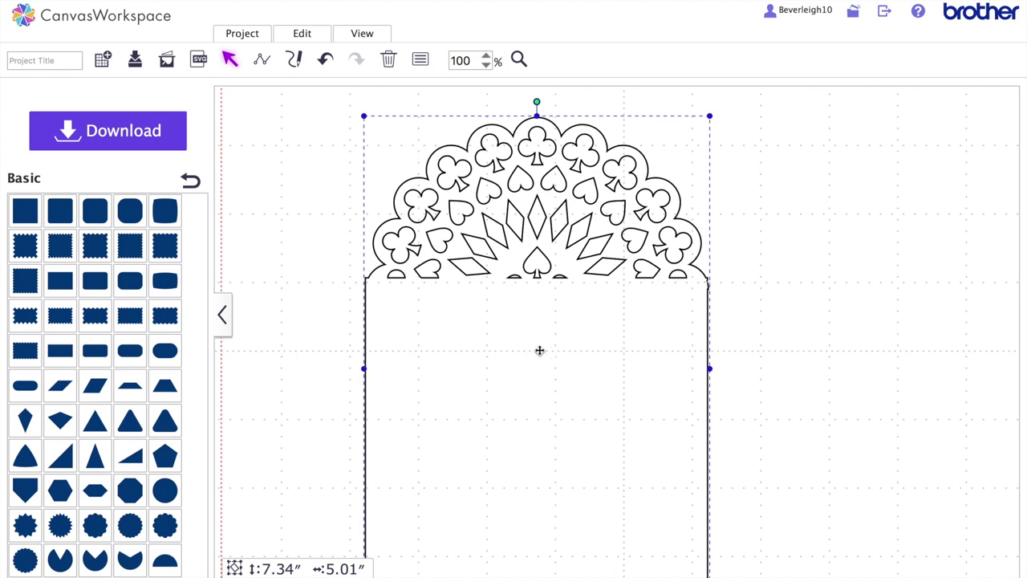
pyautogui.click(326, 73)
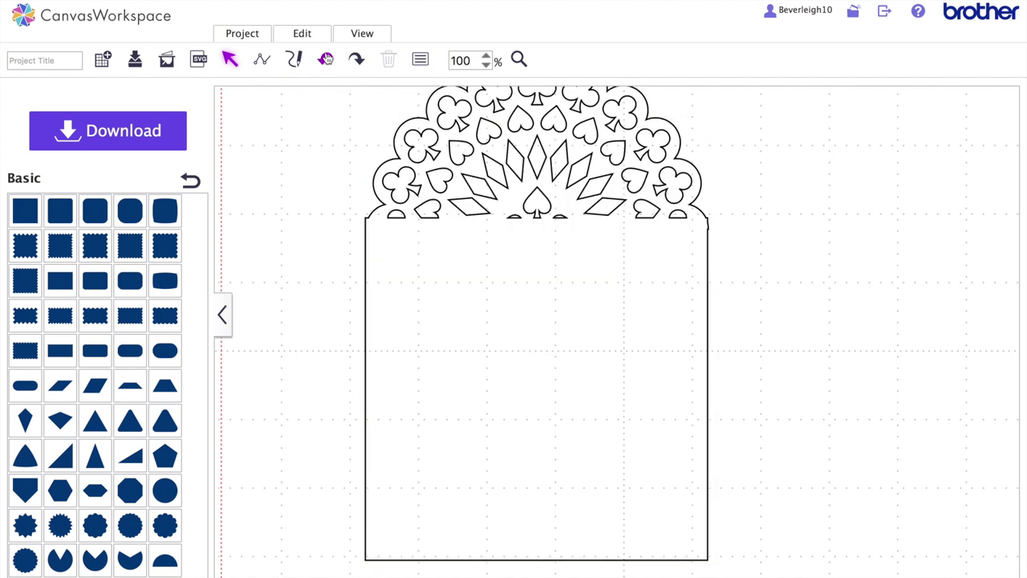
pyautogui.click(326, 60)
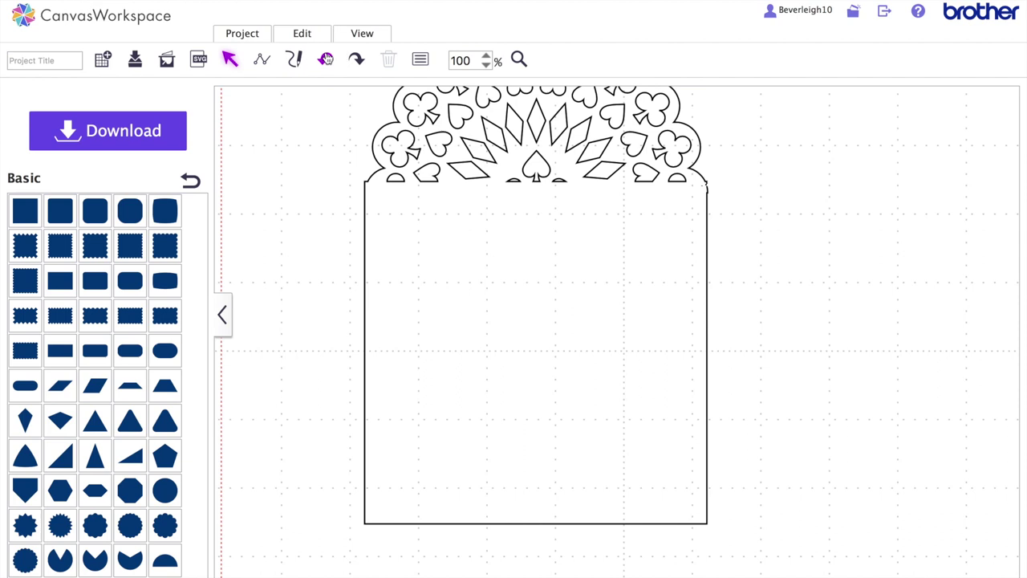
pyautogui.click(328, 60)
pyautogui.click(572, 119)
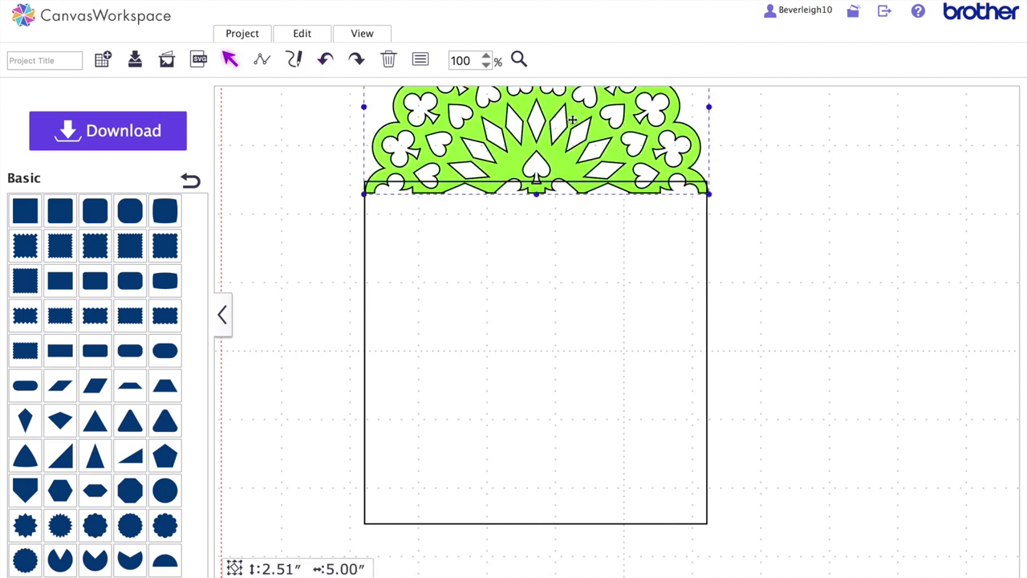
# Step: Copy the doily to the upper right, then weld the original doily and square into one 7.34 × 5.01-inch shape
pyautogui.hotkey('ctrl', 'v')
pyautogui.moveTo(582, 172)
pyautogui.mouseDown()
pyautogui.moveTo(868, 199)
pyautogui.moveTo(946, 189)
pyautogui.mouseUp()
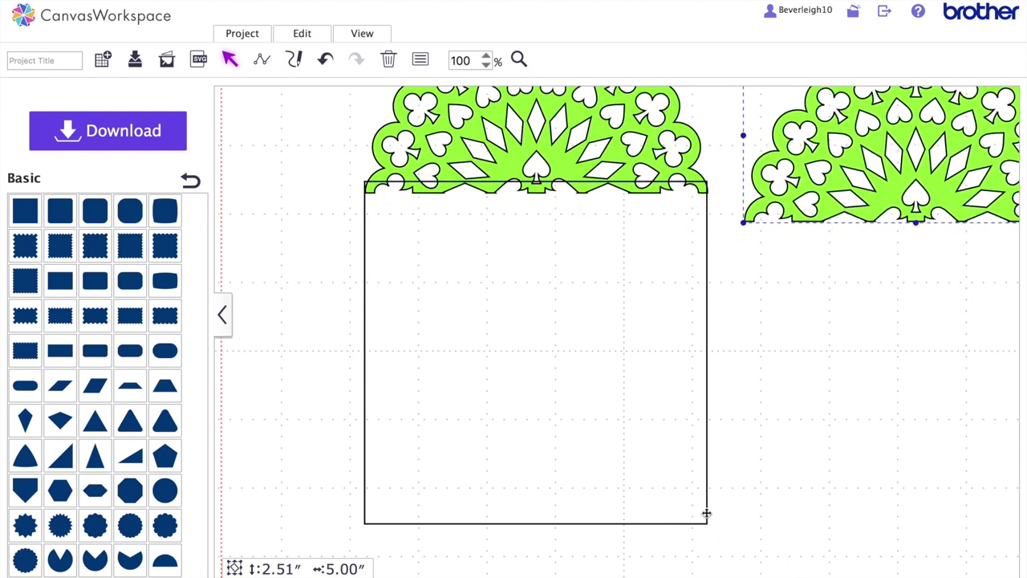
pyautogui.moveTo(721, 531); pyautogui.dragTo(319, 64)
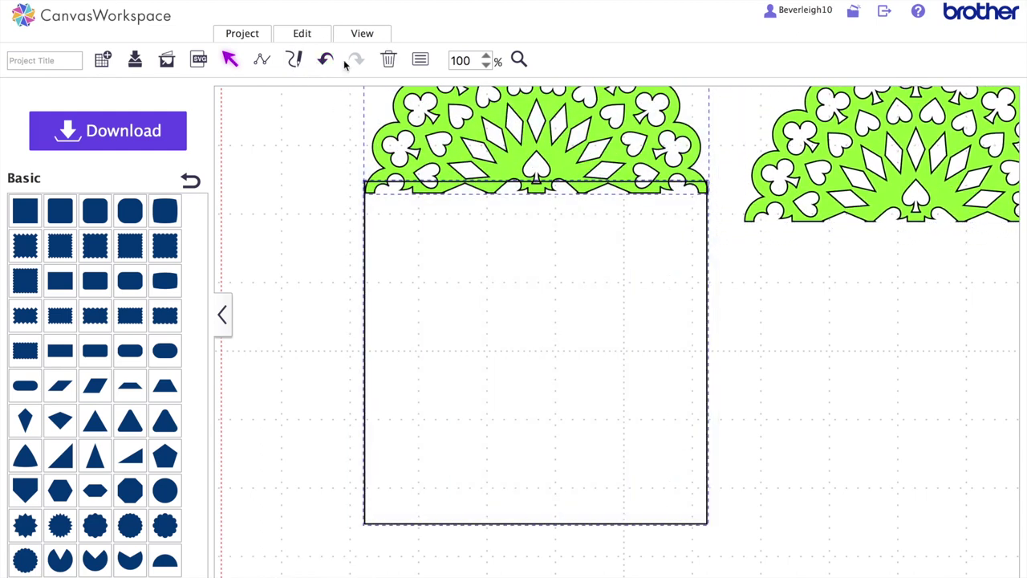
pyautogui.click(305, 34)
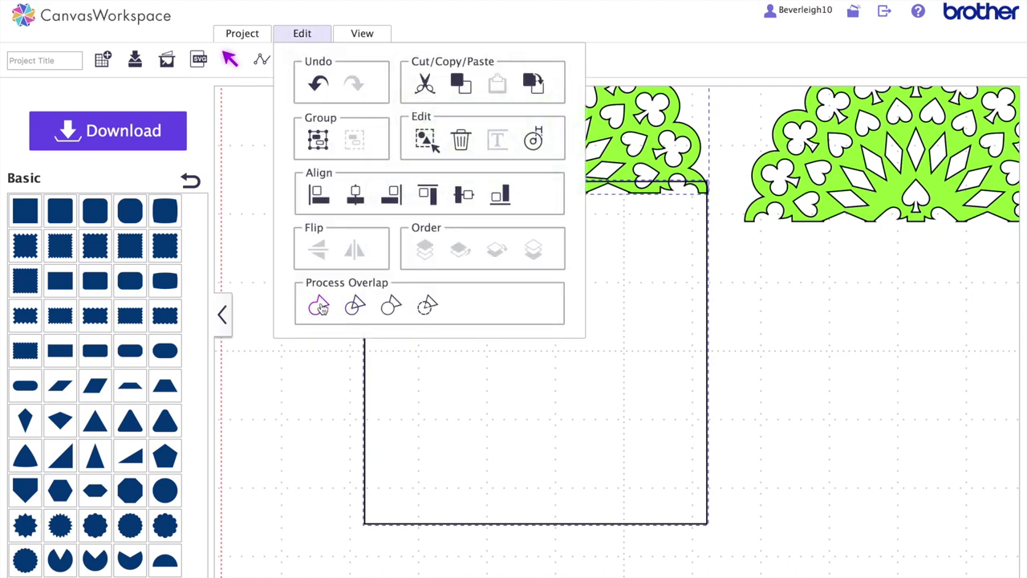
pyautogui.click(321, 307)
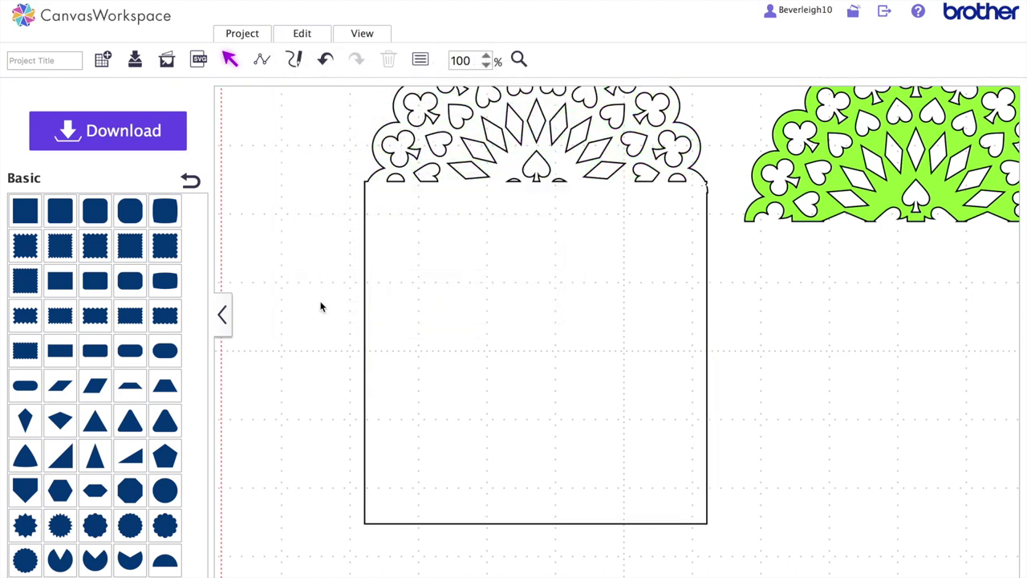
pyautogui.moveTo(538, 343); pyautogui.dragTo(538, 427)
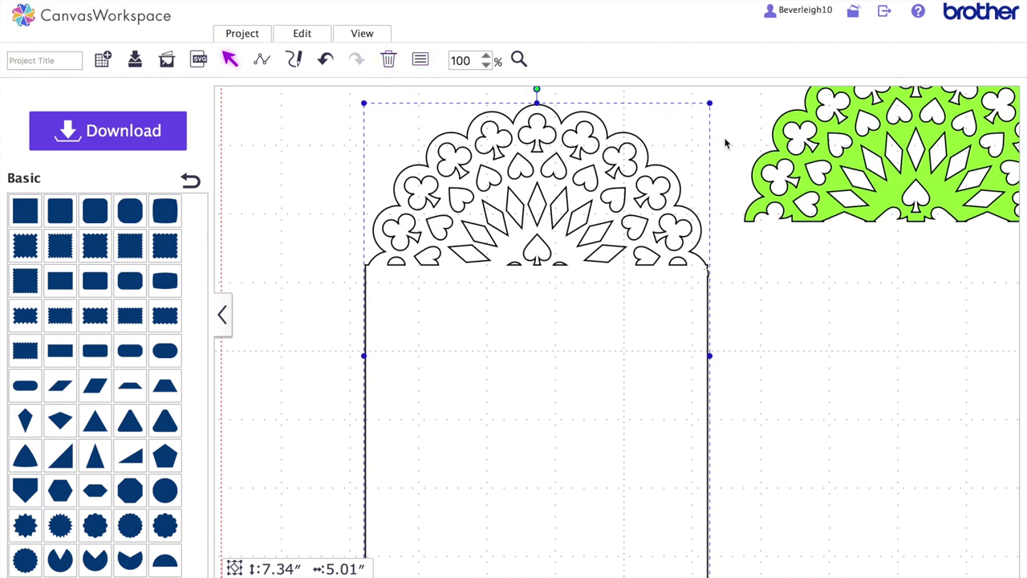
# Step: Flip the spare half doily vertically and set it along the welded card's bottom edge
pyautogui.moveTo(480, 407); pyautogui.dragTo(472, 210)
pyautogui.click(856, 155)
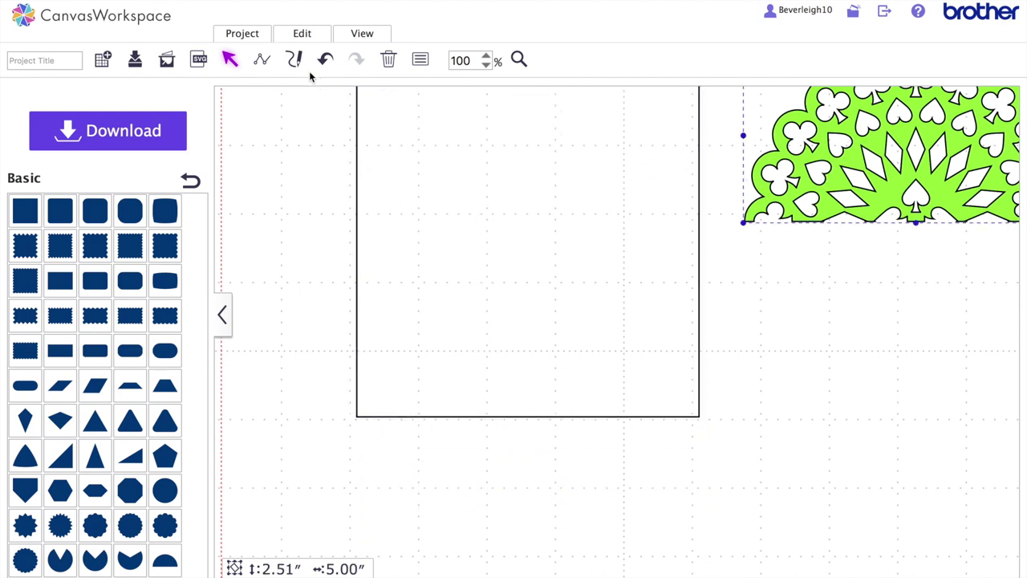
pyautogui.click(297, 34)
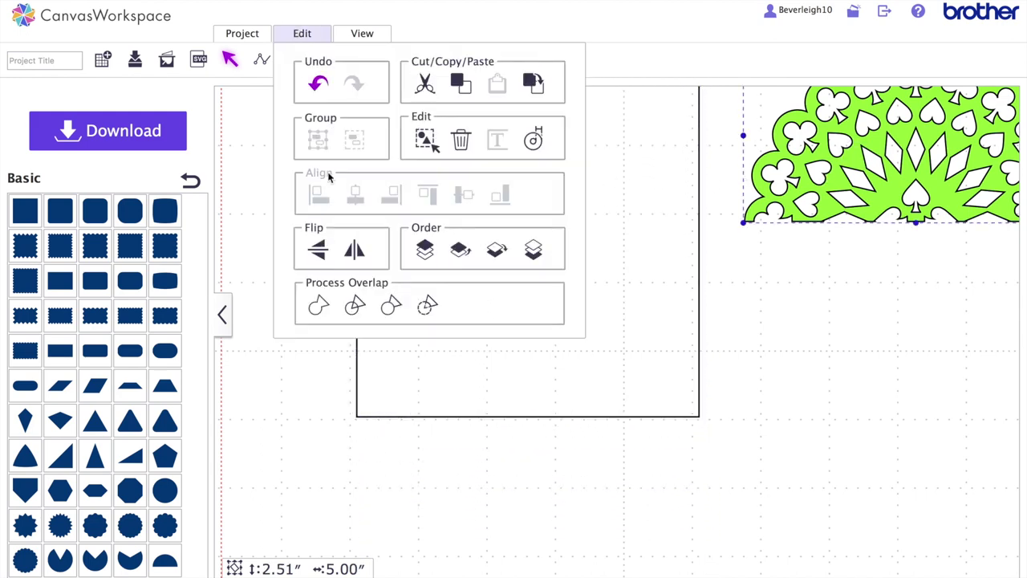
pyautogui.click(323, 249)
pyautogui.moveTo(901, 142)
pyautogui.mouseDown()
pyautogui.moveTo(766, 313)
pyautogui.moveTo(622, 429)
pyautogui.moveTo(609, 425)
pyautogui.moveTo(532, 506)
pyautogui.moveTo(510, 509)
pyautogui.moveTo(514, 489)
pyautogui.mouseUp()
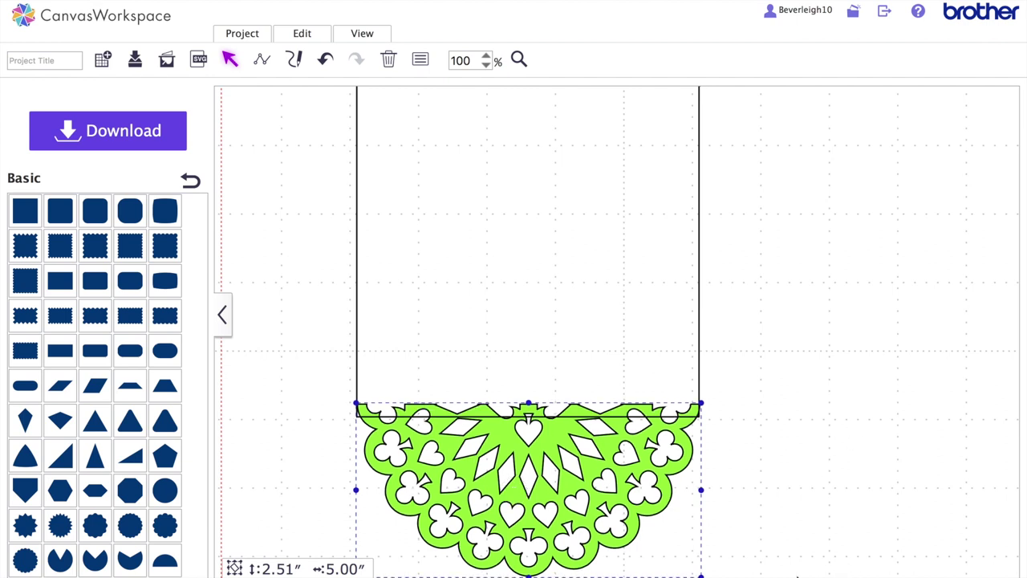
pyautogui.moveTo(797, 577); pyautogui.dragTo(699, 493)
# Step: Weld the bottom doily onto the card, then undo both the move and the weld
pyautogui.click(317, 35)
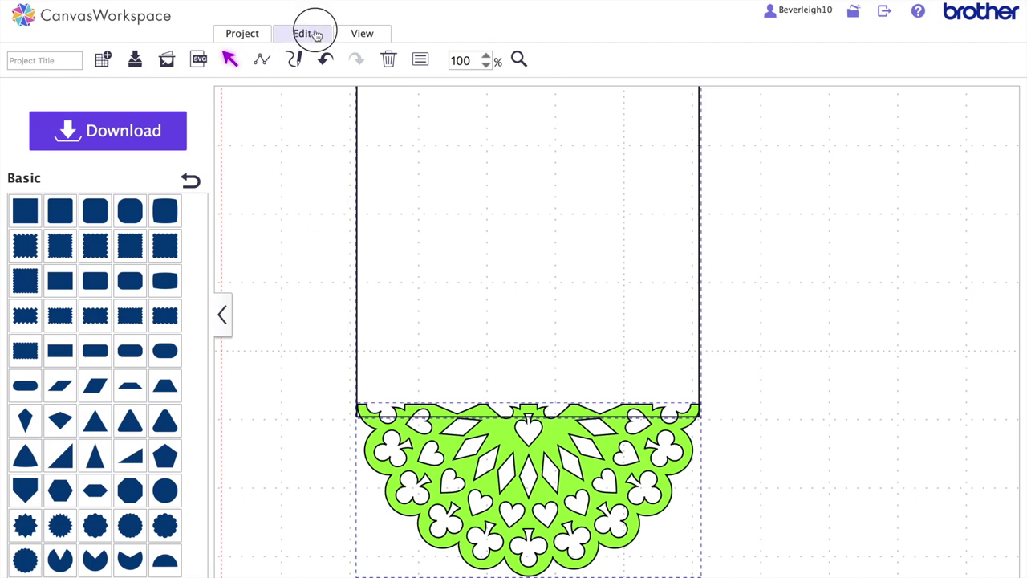
pyautogui.click(313, 200)
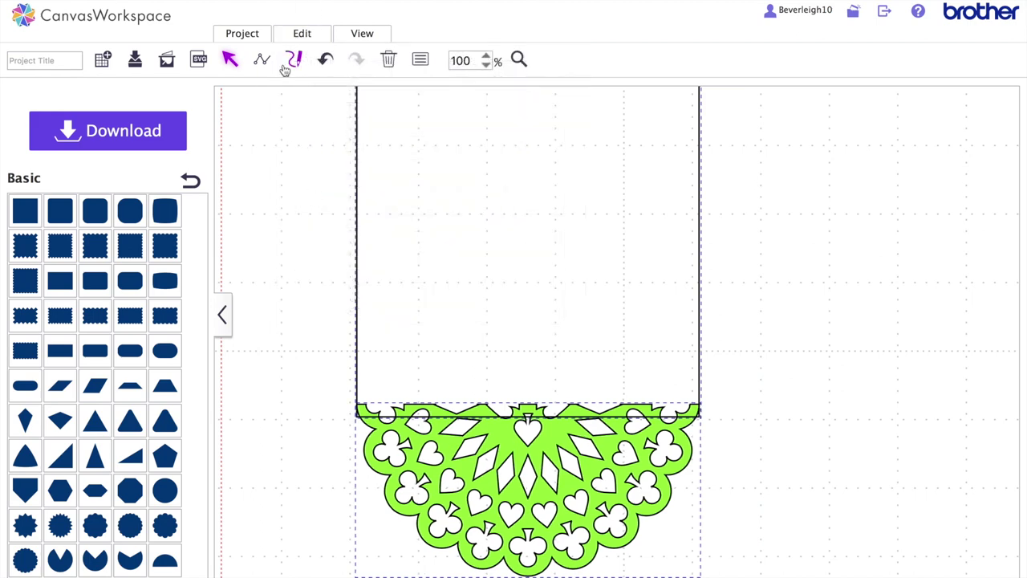
pyautogui.click(307, 33)
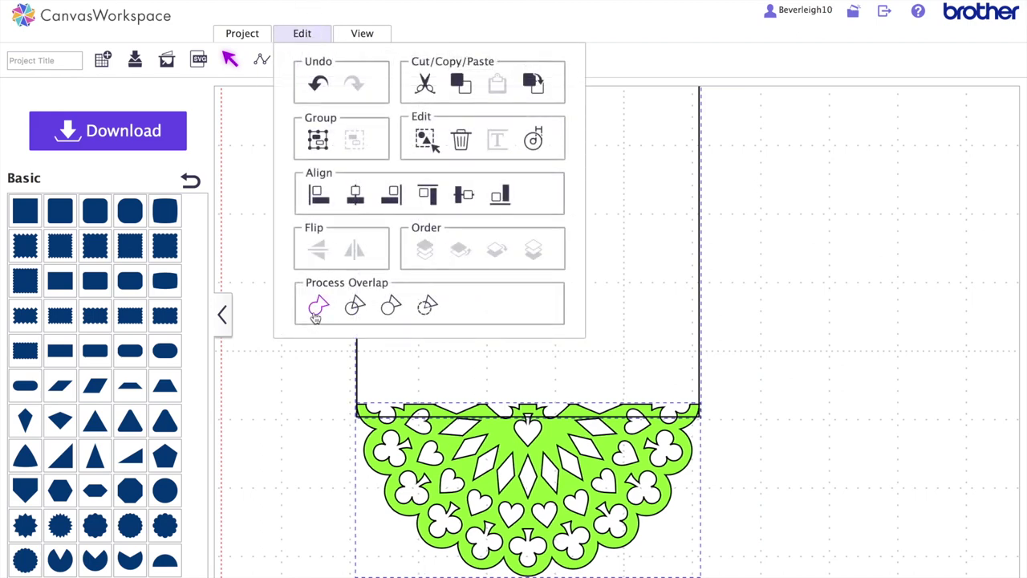
pyautogui.click(316, 316)
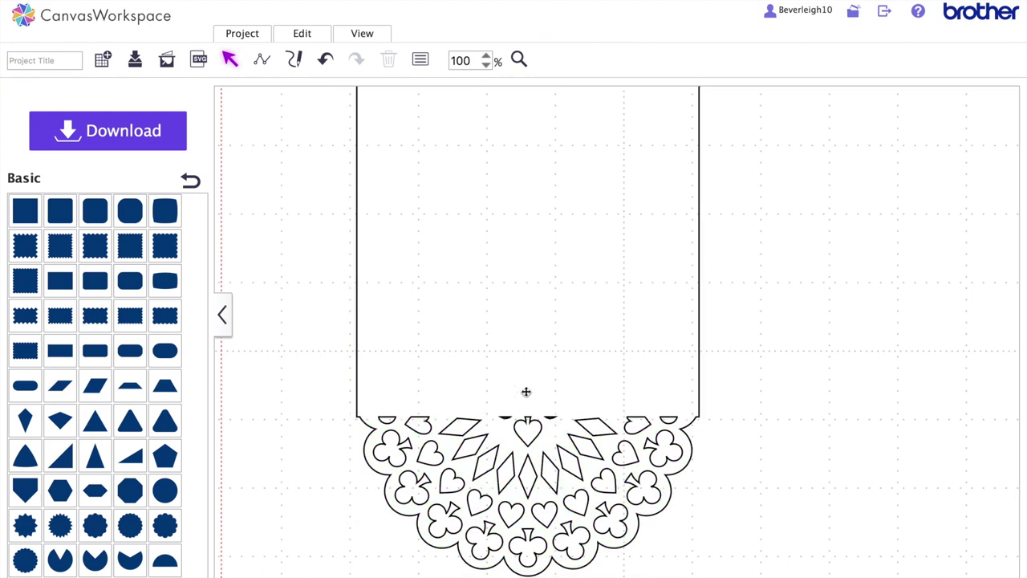
pyautogui.moveTo(547, 335); pyautogui.dragTo(551, 397)
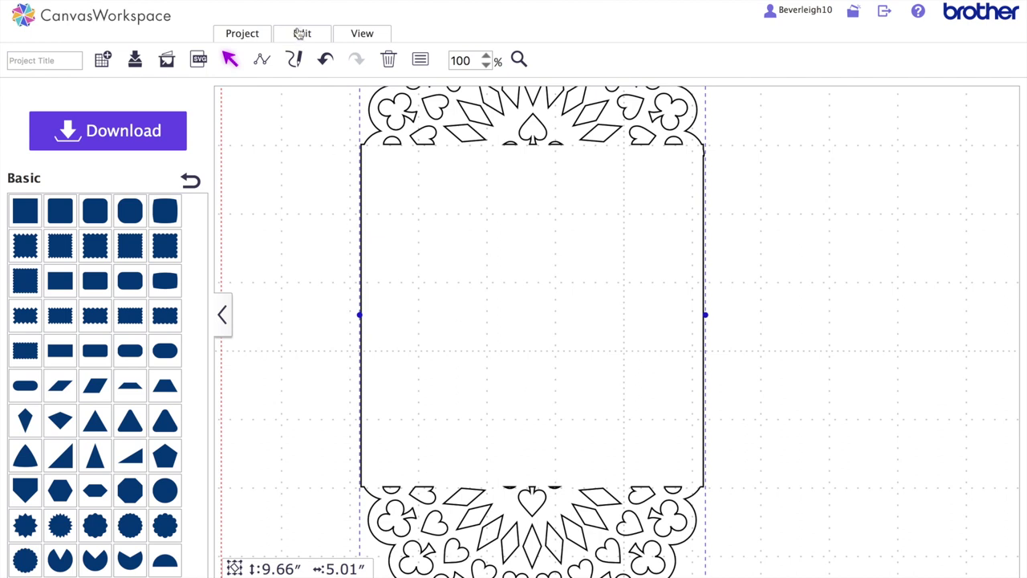
pyautogui.click(325, 59)
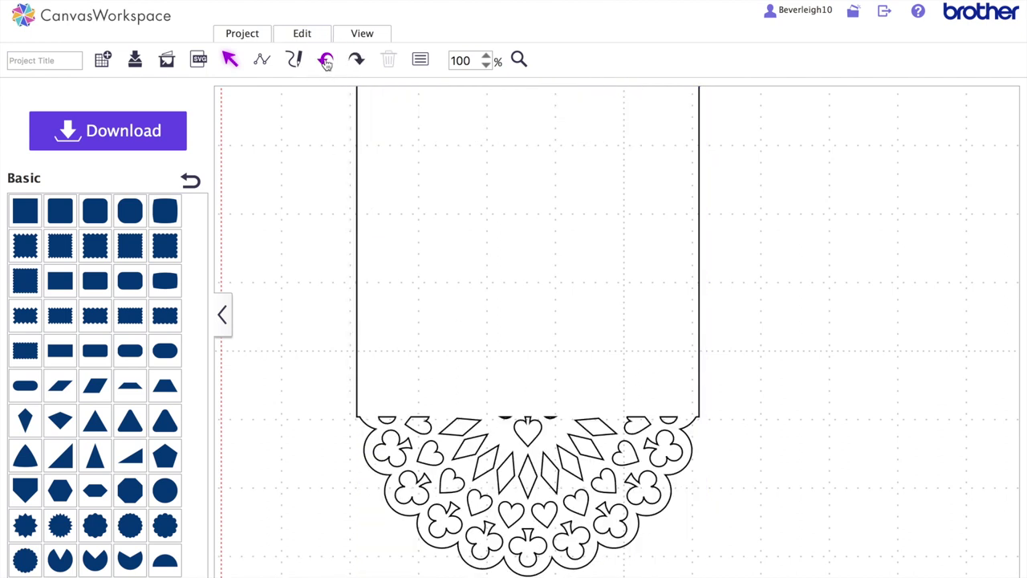
pyautogui.click(325, 59)
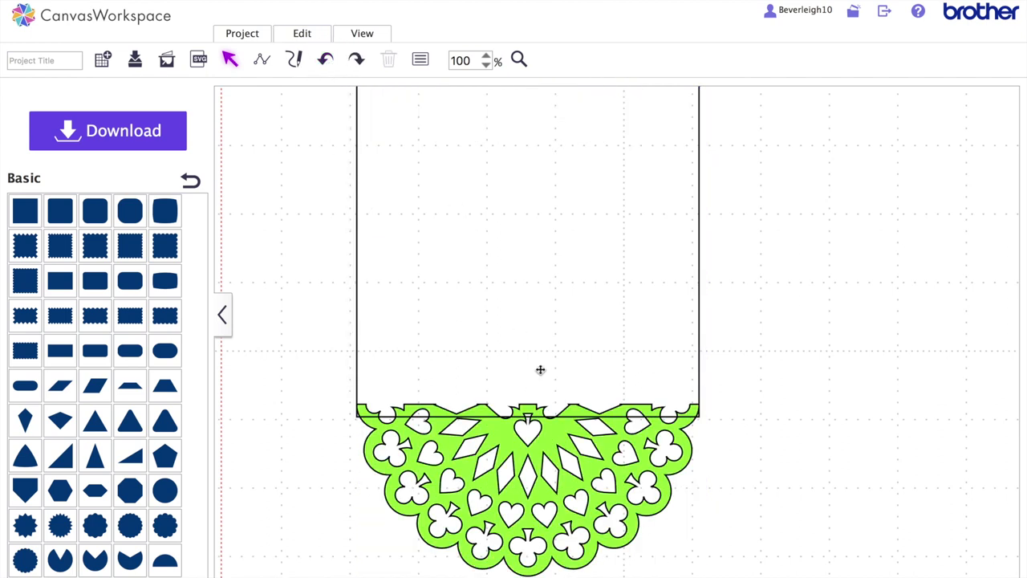
# Step: Nudge the bottom green doily down and weld it with the rectangle into one outline
pyautogui.click(565, 437)
pyautogui.press('Down')
pyautogui.press('Down')
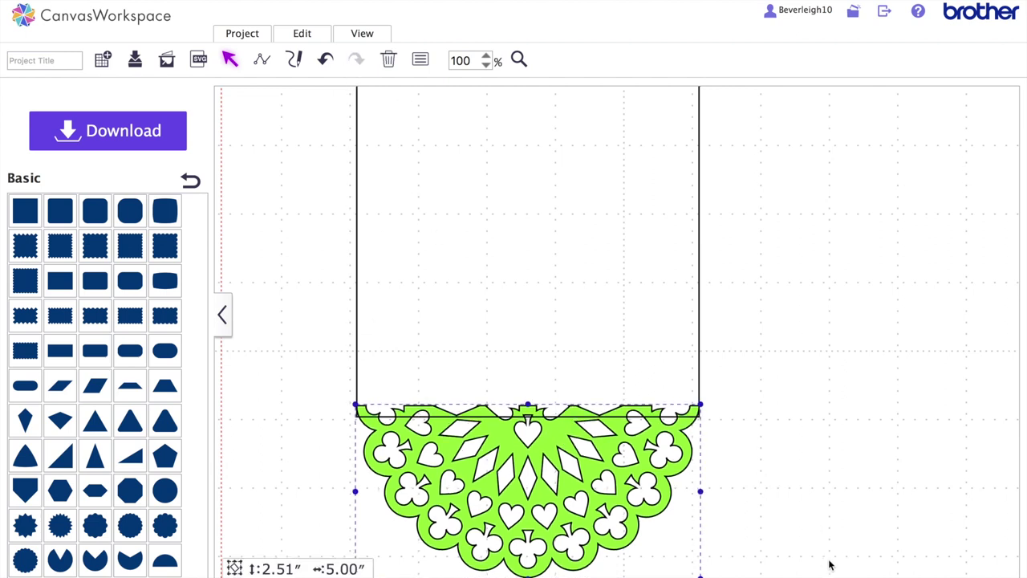
pyautogui.moveTo(830, 566)
pyautogui.mouseDown()
pyautogui.moveTo(640, 309)
pyautogui.moveTo(603, 290)
pyautogui.mouseUp()
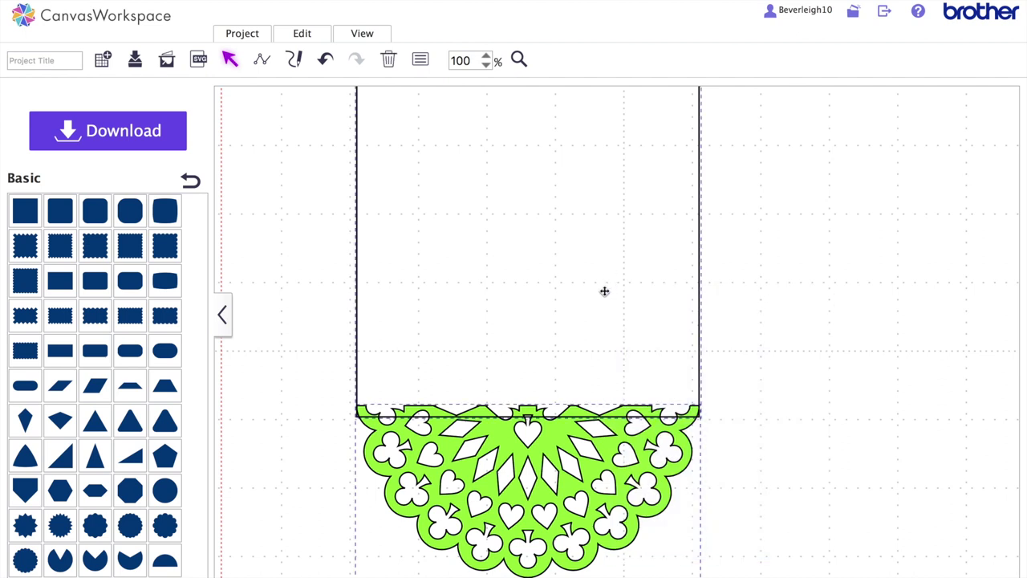
pyautogui.click(301, 32)
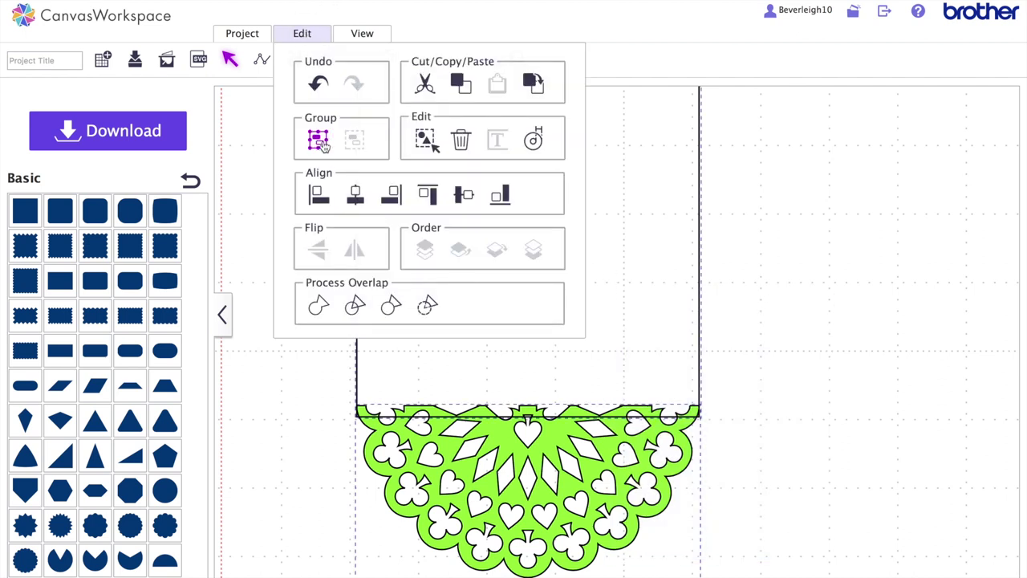
pyautogui.click(319, 308)
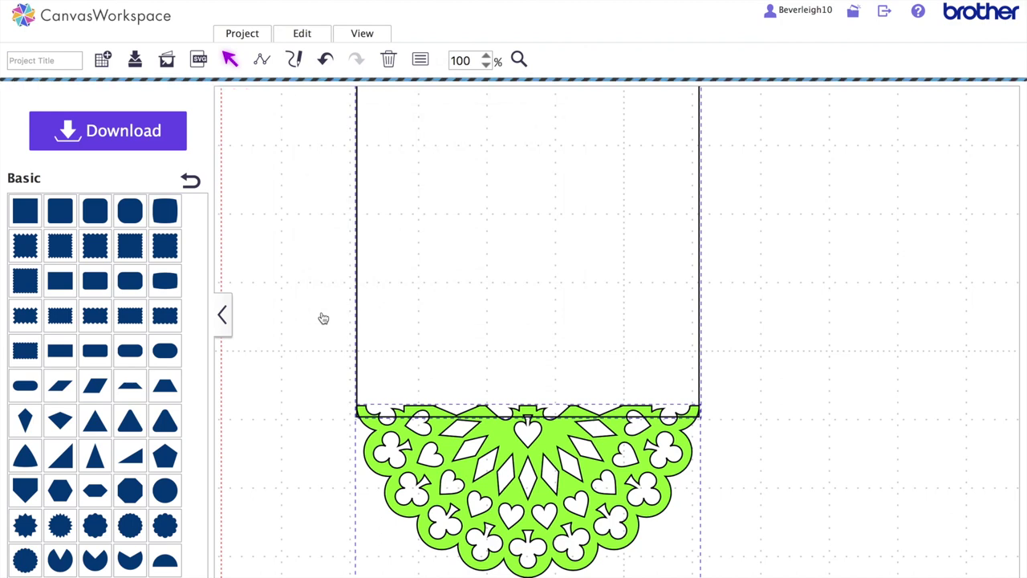
pyautogui.scroll(3, 520, 301)
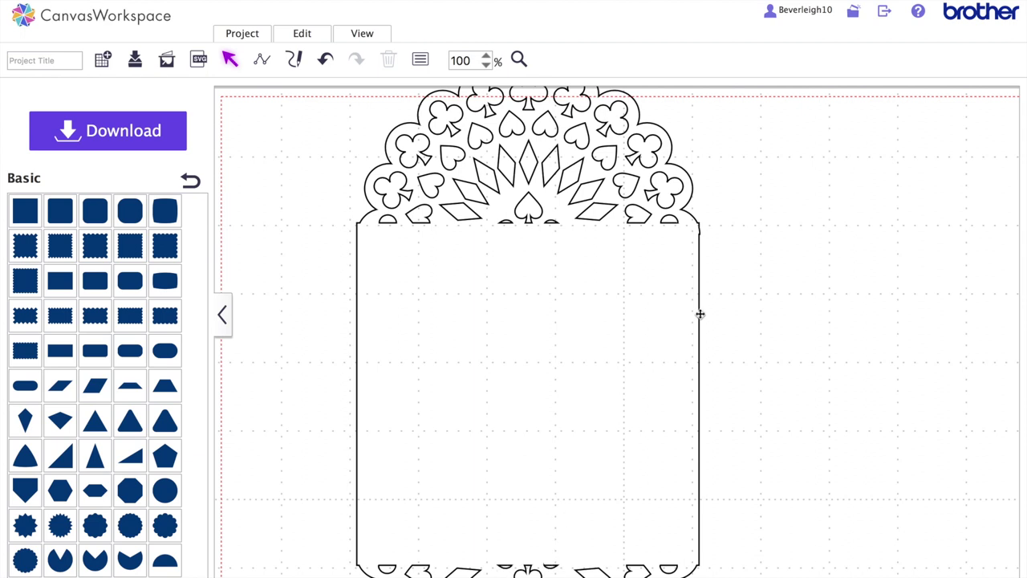
pyautogui.click(420, 59)
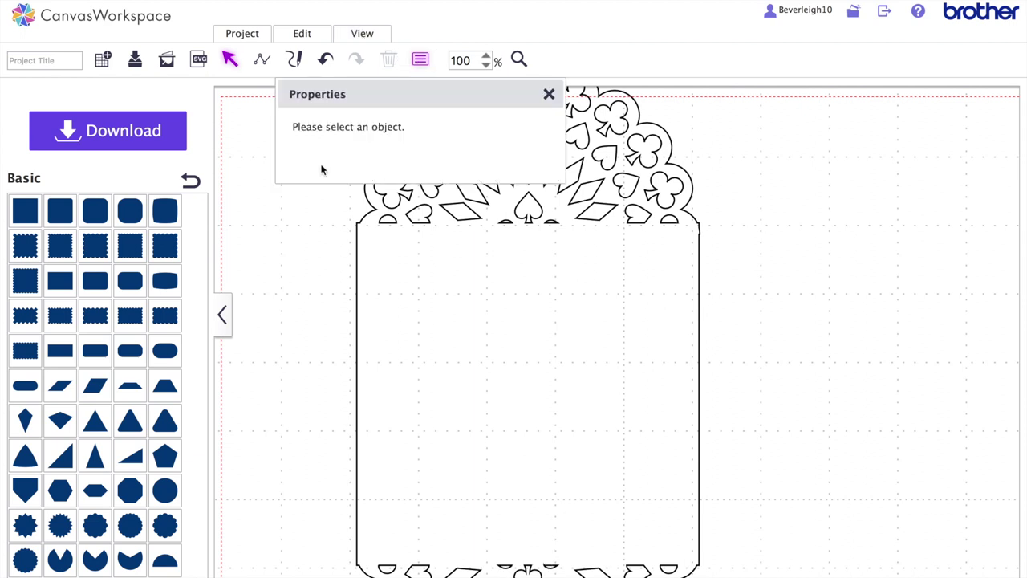
# Step: Set the welded card's rotation to 90 degrees and move it to the canvas centre
pyautogui.click(549, 94)
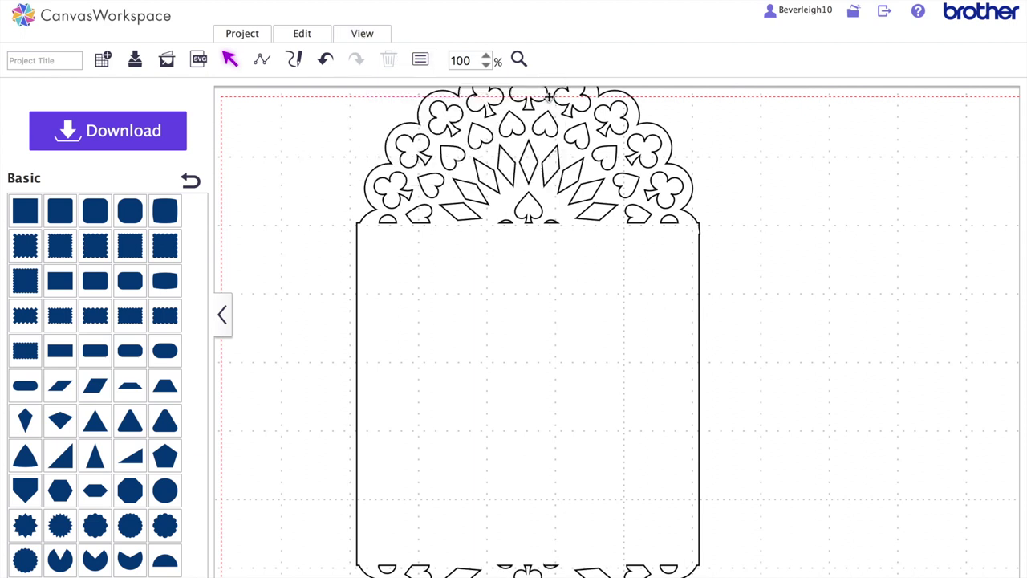
pyautogui.click(420, 59)
pyautogui.click(506, 410)
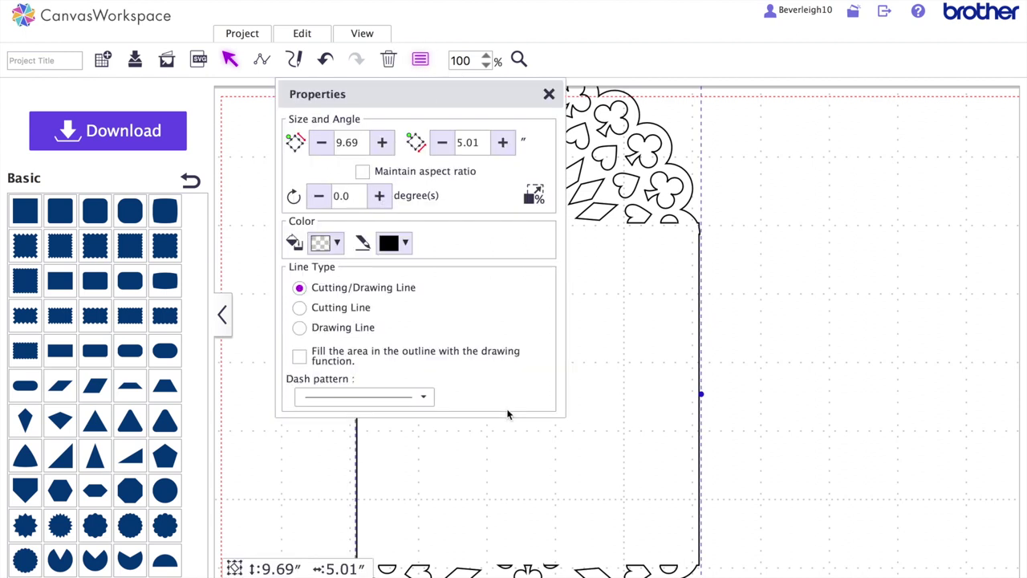
pyautogui.doubleClick(341, 195)
pyautogui.write('90')
pyautogui.press('Return')
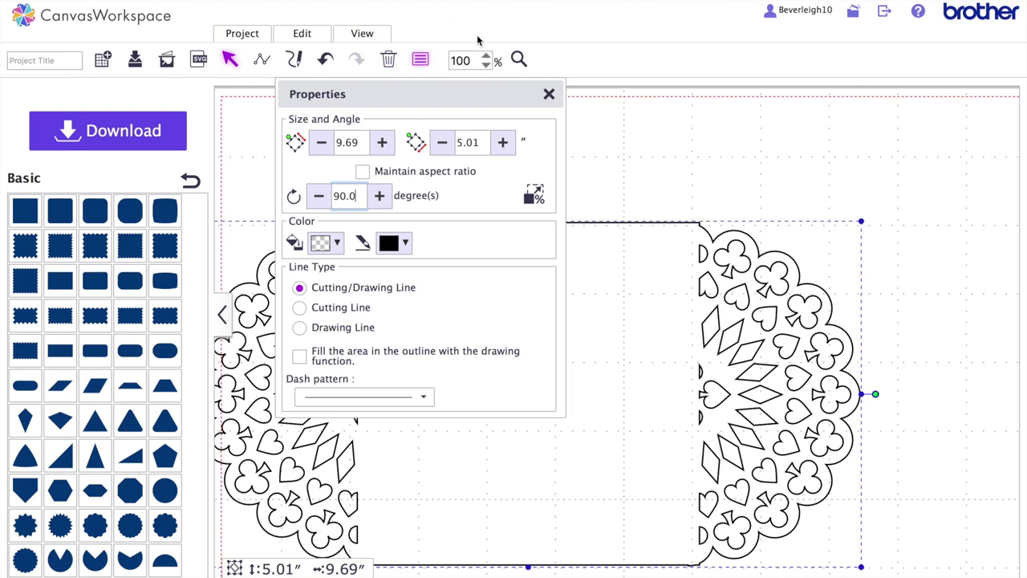
pyautogui.click(549, 95)
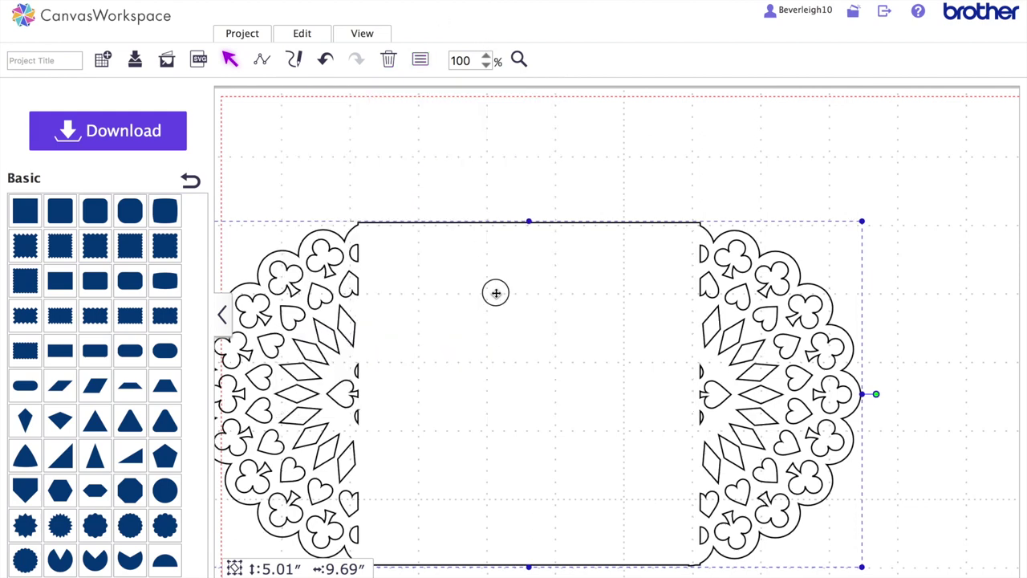
pyautogui.moveTo(536, 293); pyautogui.dragTo(615, 280)
# Step: Fit the whole mat in view and bring the doily card back to mid-mat
pyautogui.click(369, 33)
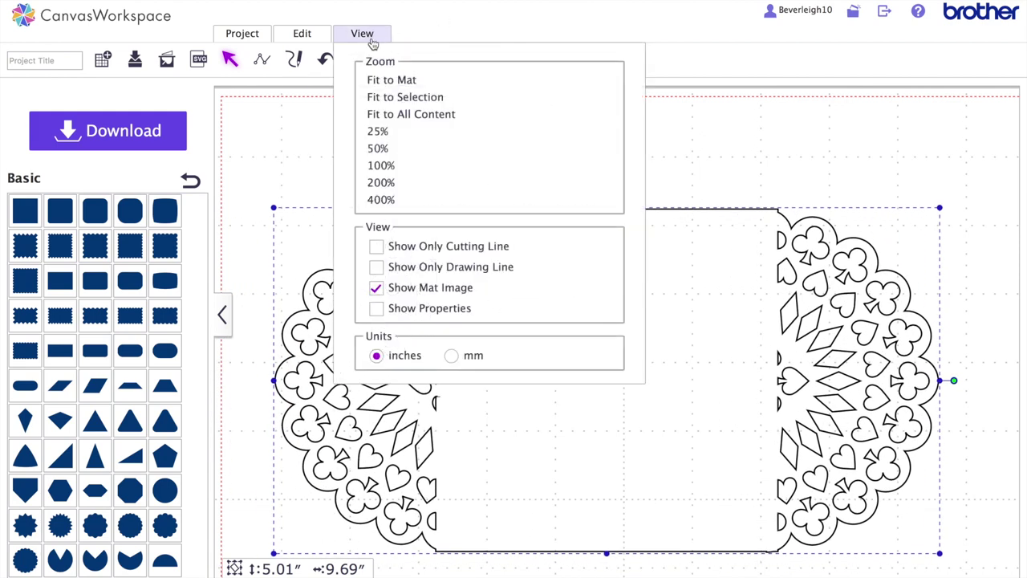
pyautogui.click(374, 76)
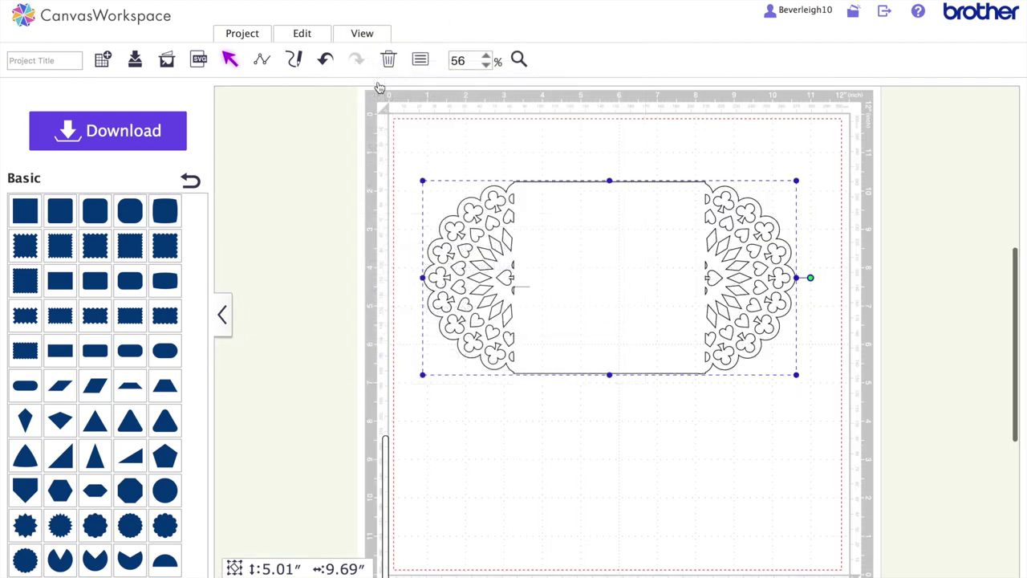
pyautogui.click(598, 421)
pyautogui.click(526, 302)
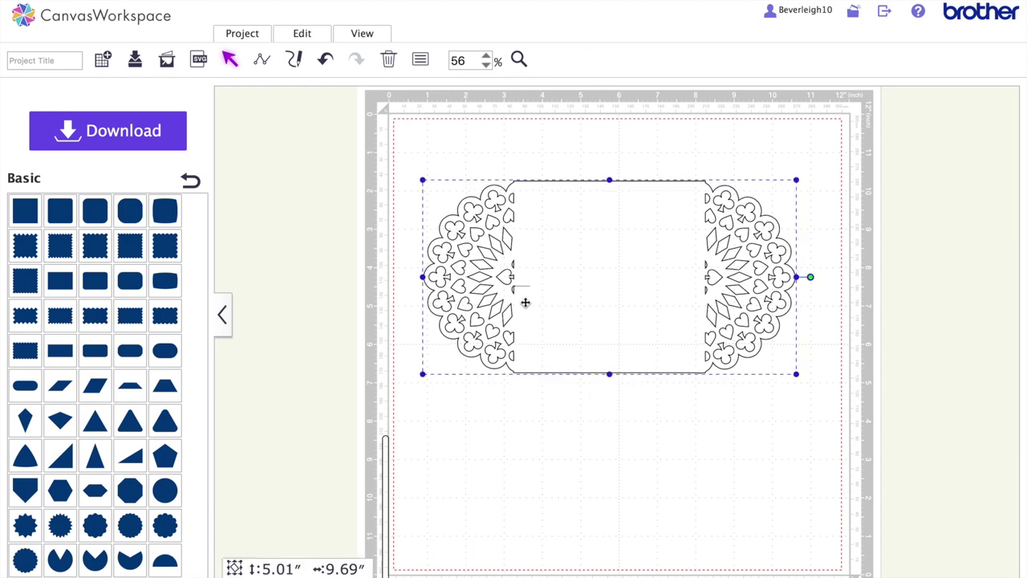
pyautogui.moveTo(526, 302); pyautogui.dragTo(532, 329)
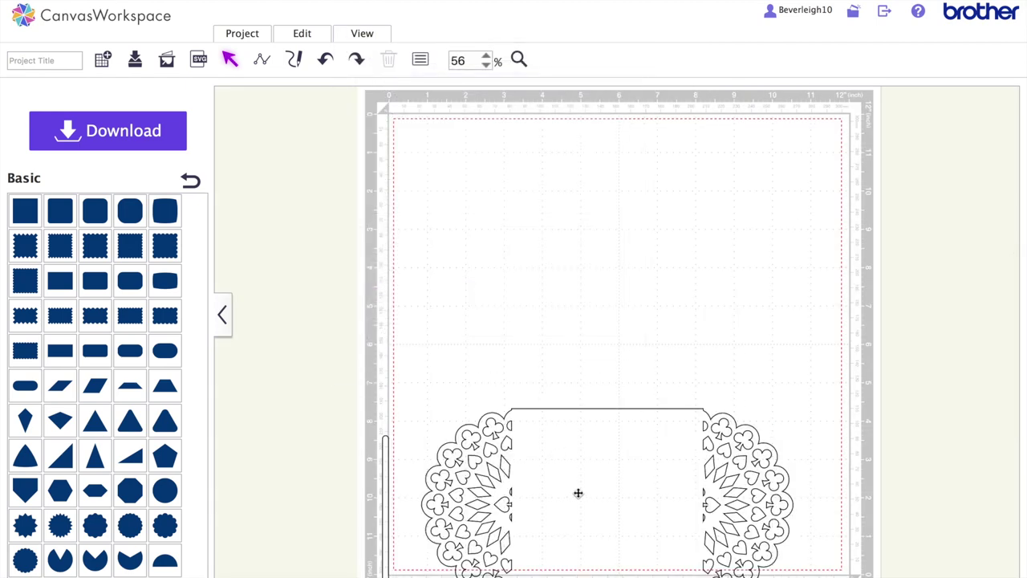
pyautogui.hotkey('ctrl', 'y')
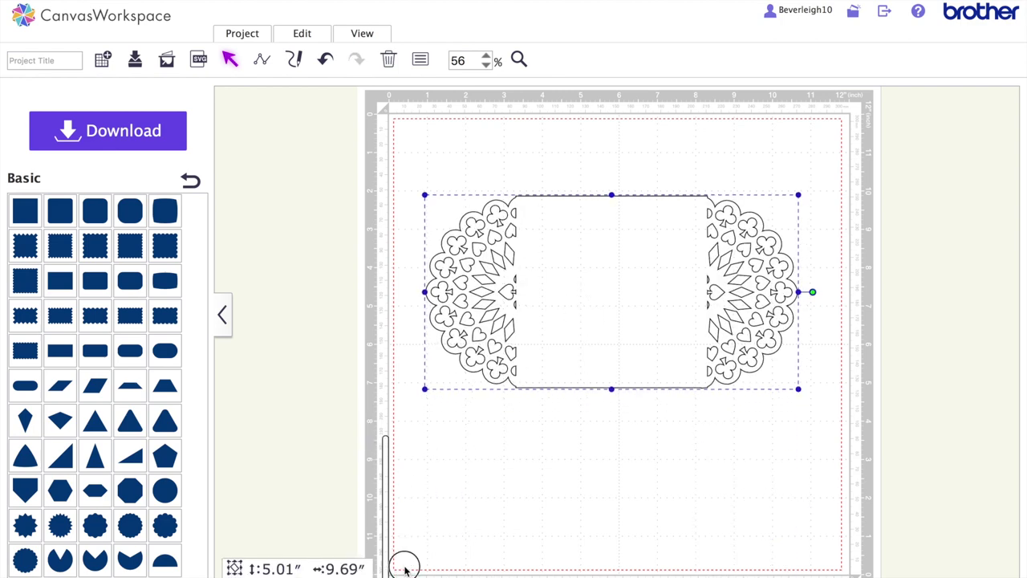
# Step: Delete the thin sliver shape, nudge the card up-left, and add a square
pyautogui.click(404, 567)
pyautogui.press('Delete')
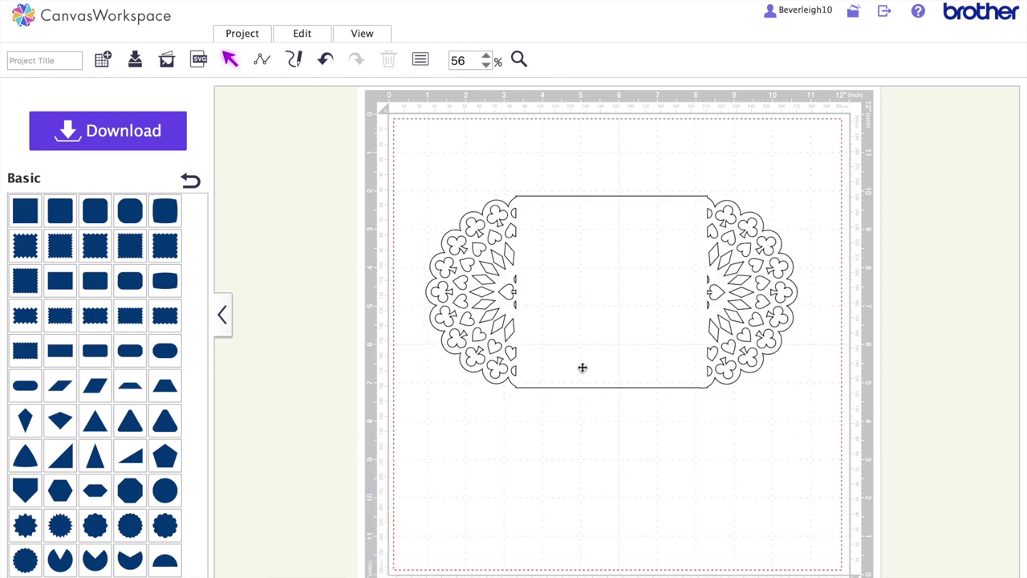
pyautogui.moveTo(578, 288)
pyautogui.mouseDown()
pyautogui.moveTo(557, 319)
pyautogui.moveTo(548, 278)
pyautogui.mouseUp()
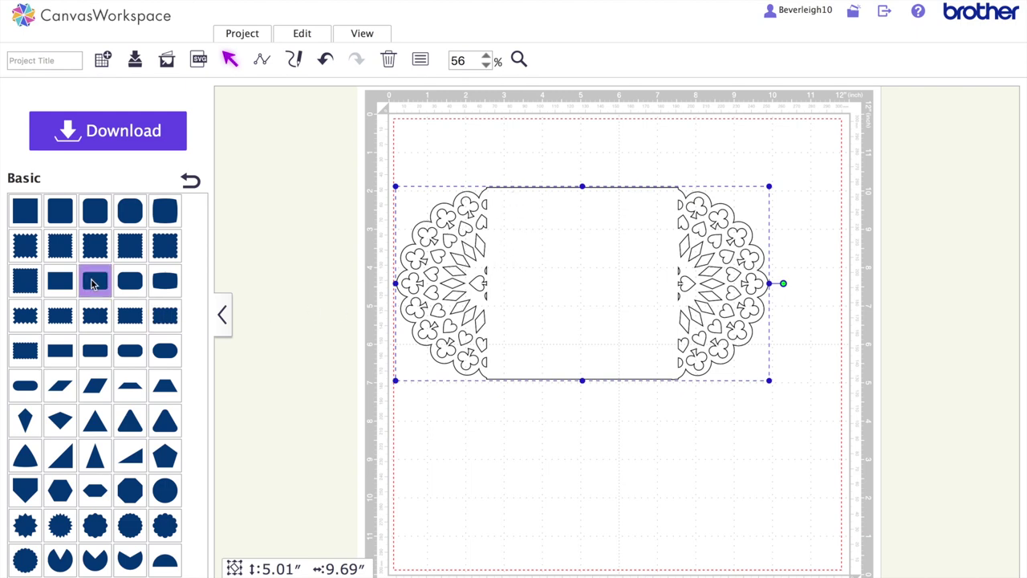
pyautogui.click(25, 210)
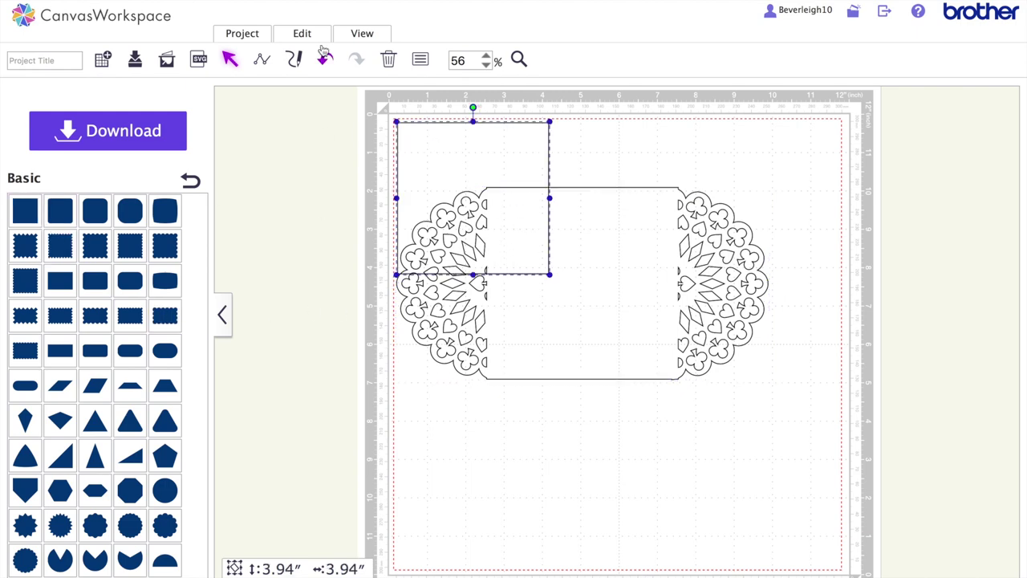
# Step: Resize the square to 5.00 × 5.00 inches and place it over the card's middle panel
pyautogui.click(420, 60)
pyautogui.moveTo(361, 142); pyautogui.dragTo(333, 142)
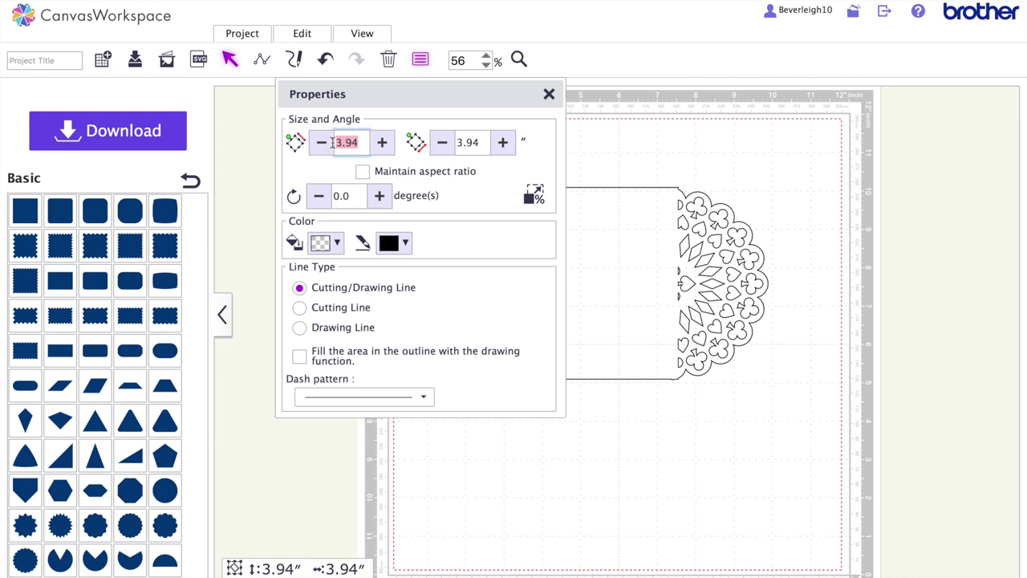
pyautogui.write('5')
pyautogui.moveTo(483, 143); pyautogui.dragTo(456, 142)
pyautogui.write('5')
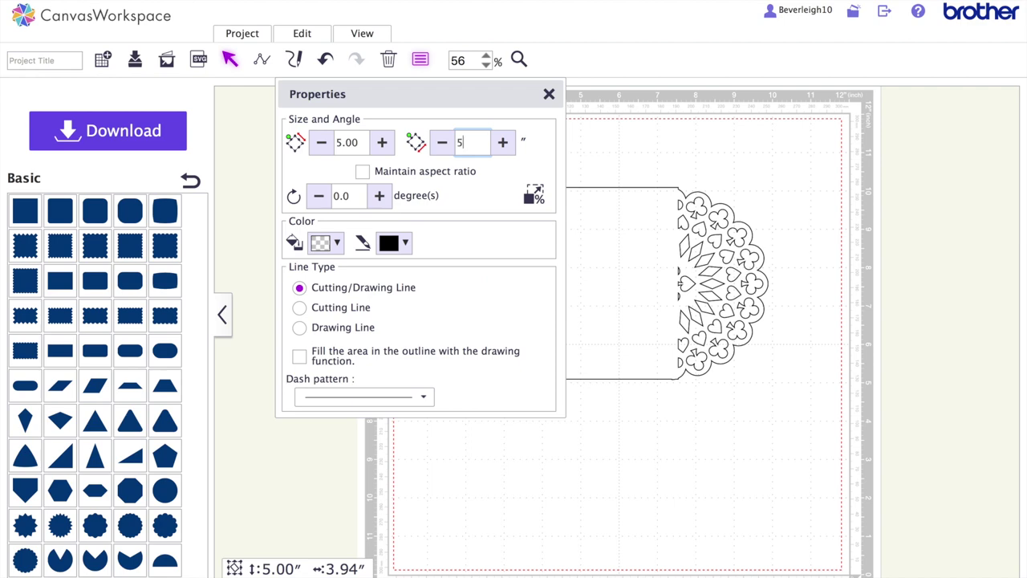
pyautogui.press('Return')
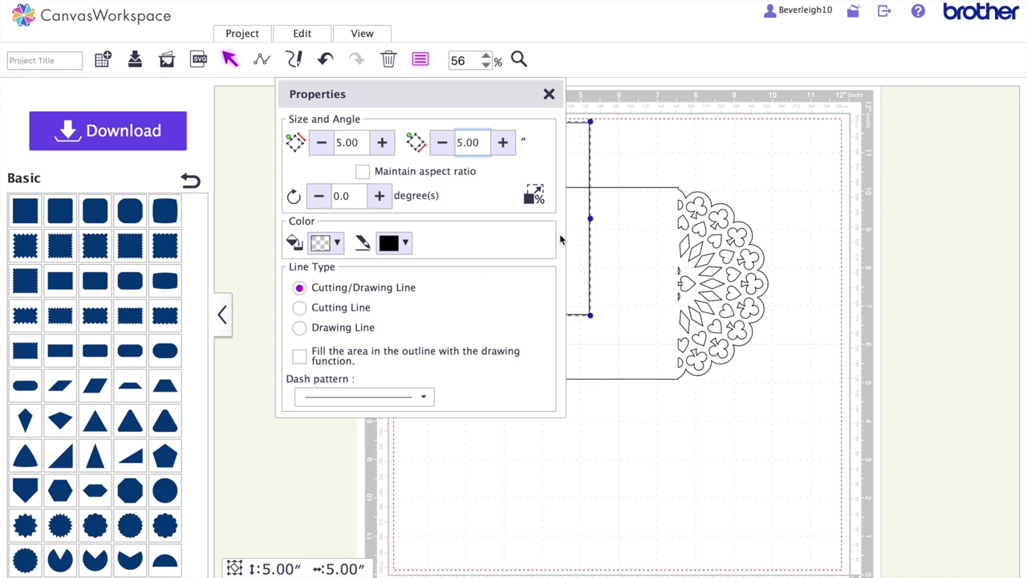
pyautogui.click(549, 93)
pyautogui.moveTo(532, 236); pyautogui.dragTo(626, 304)
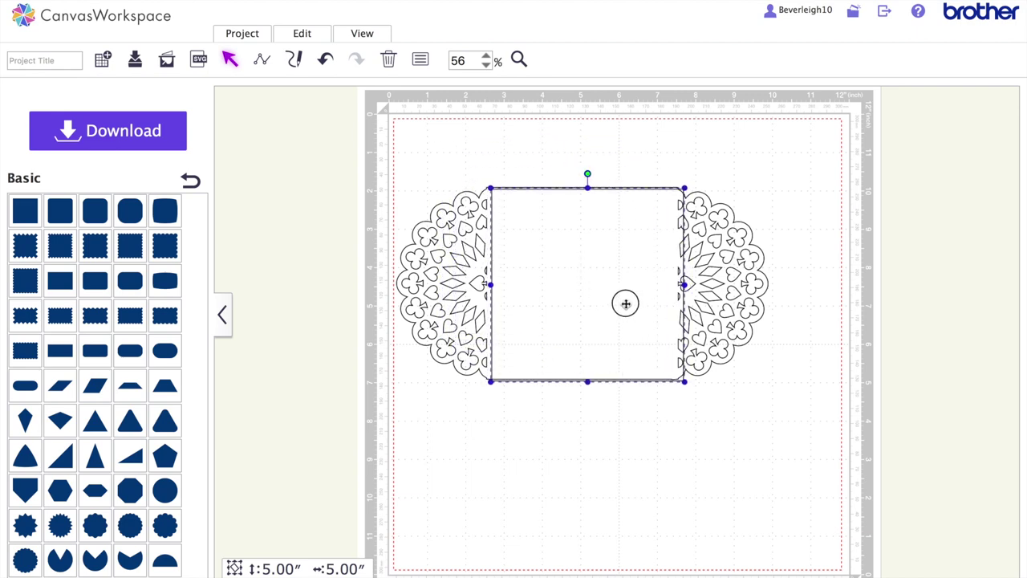
# Step: Change one of the square's dimensions to 4.80, making it 5.00 × 4.80 inches
pyautogui.click(420, 60)
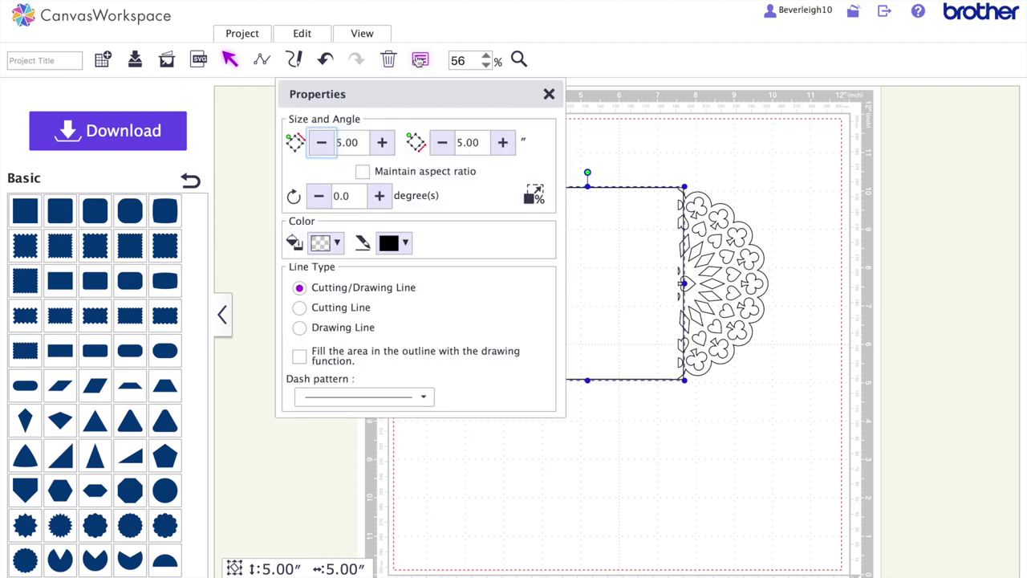
pyautogui.click(362, 141)
pyautogui.write('4.8')
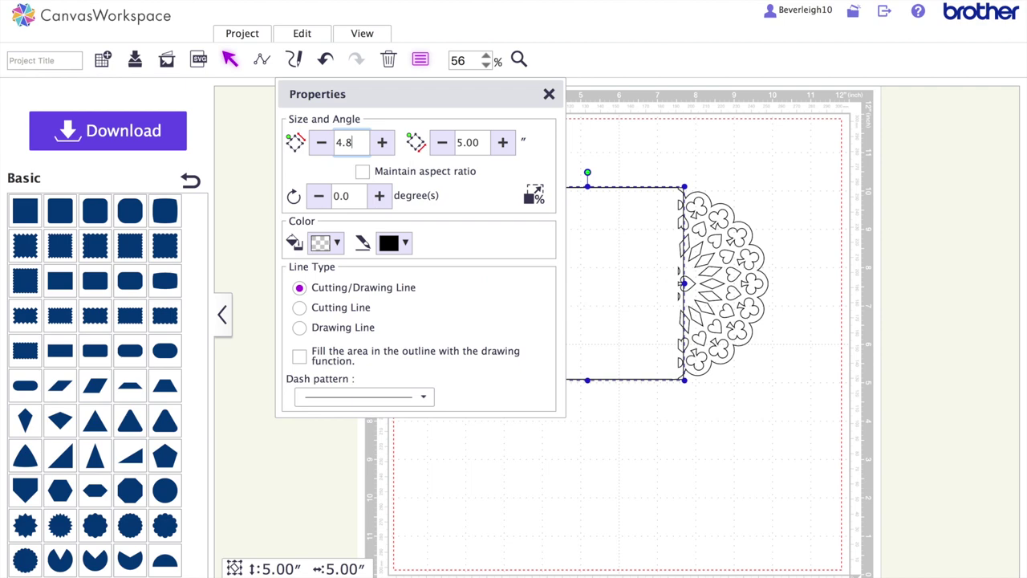
pyautogui.press('Return')
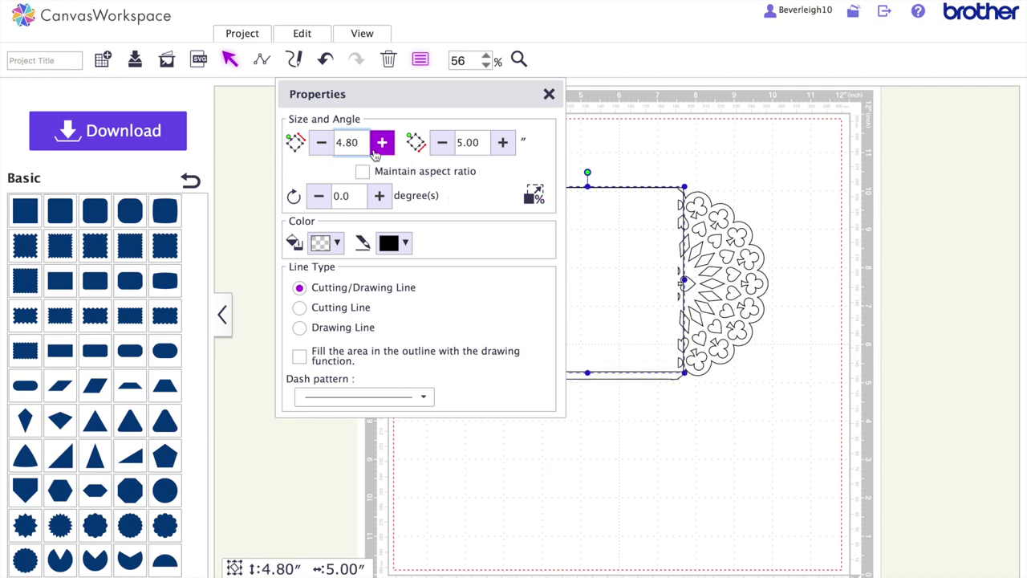
pyautogui.press('BackSpace')
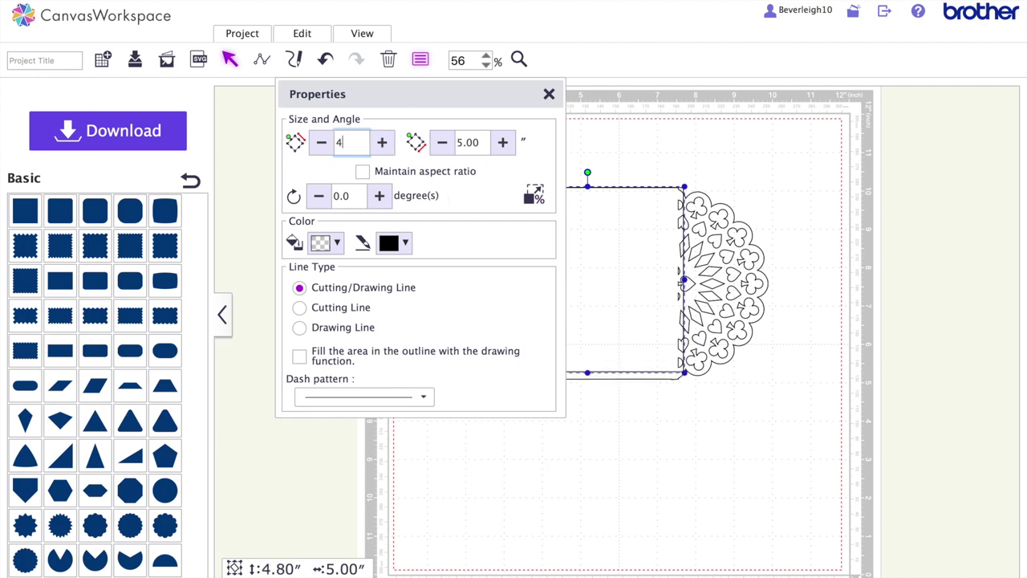
pyautogui.write('5')
pyautogui.click(481, 142)
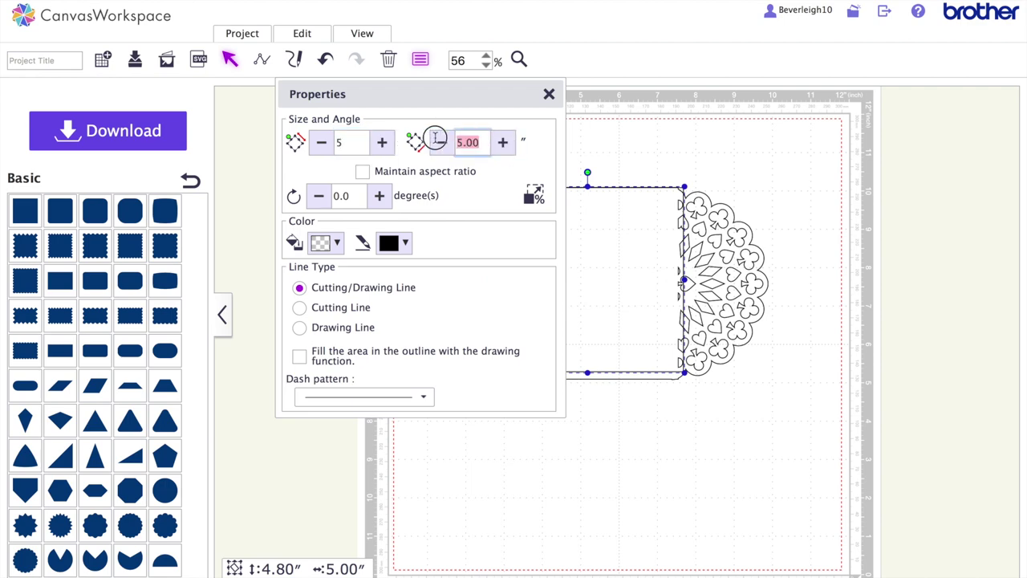
pyautogui.write('4.8')
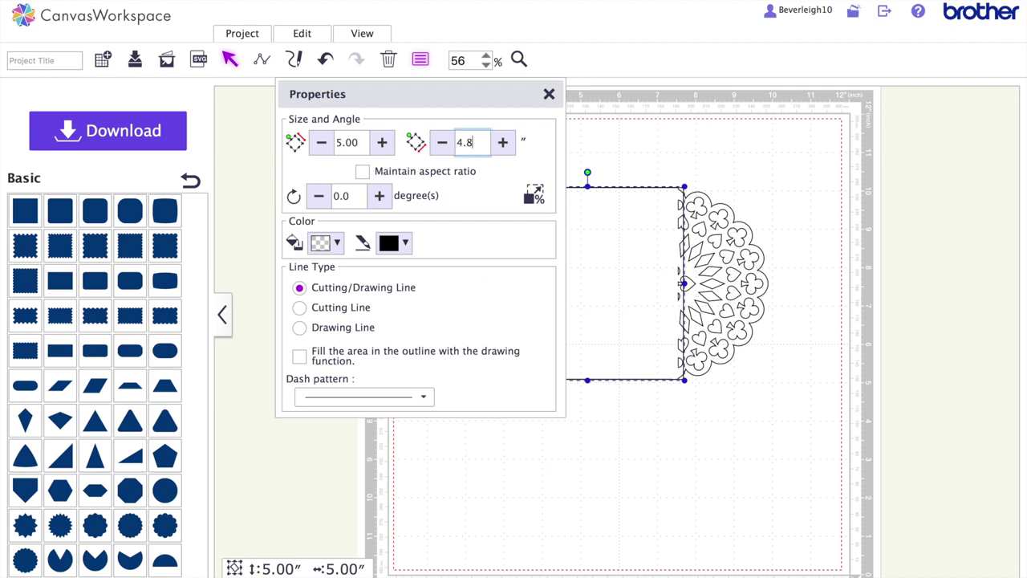
pyautogui.write('80')
pyautogui.press('Return')
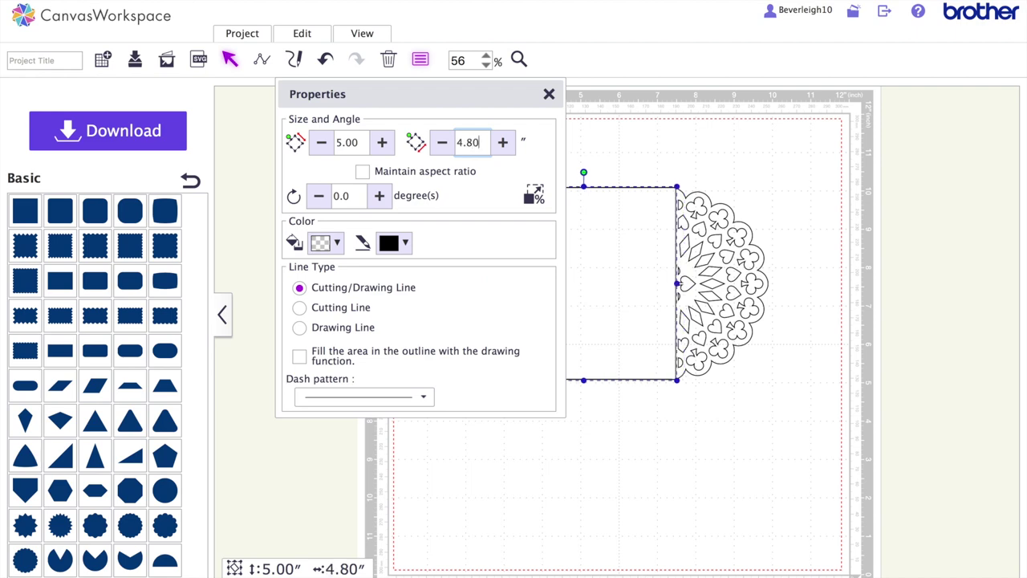
pyautogui.click(550, 95)
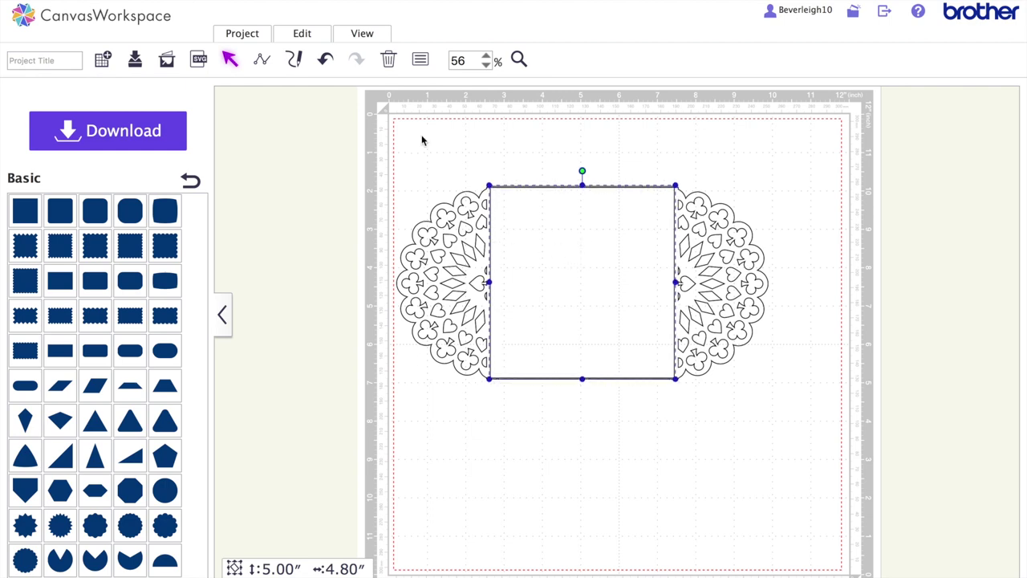
# Step: Centre the rectangle and the doily card on each other with Align Center
pyautogui.click(718, 394)
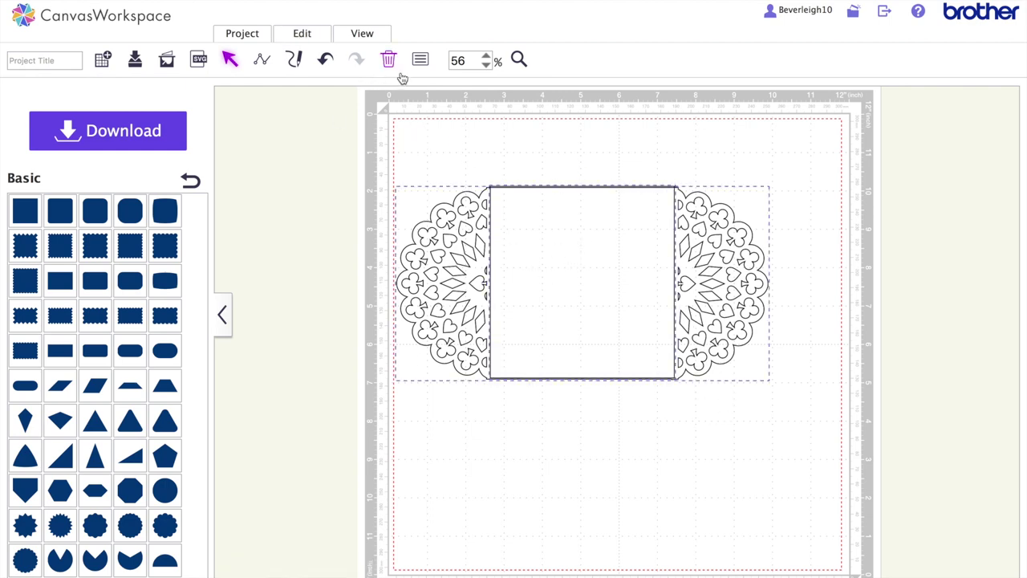
pyautogui.click(300, 37)
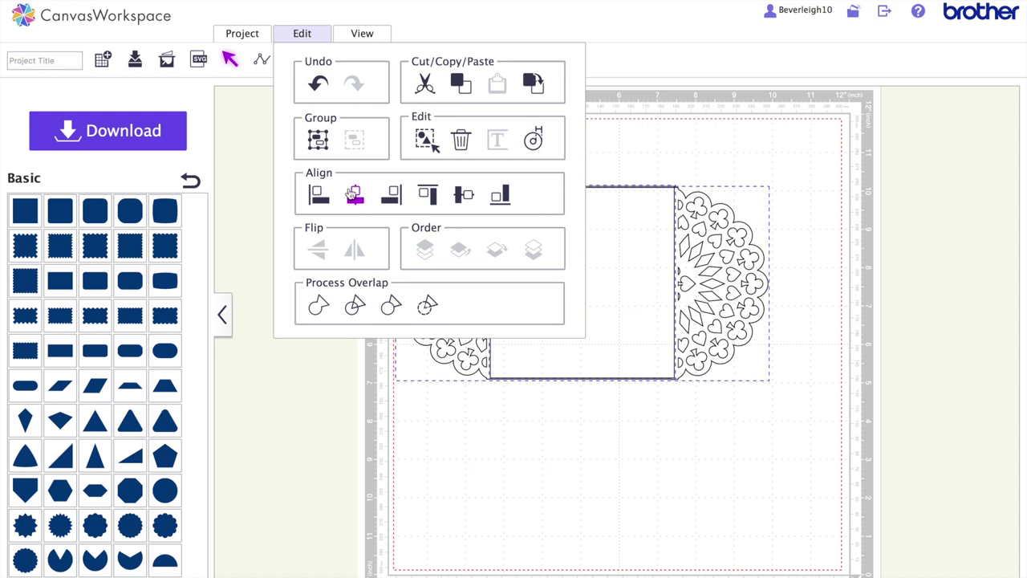
pyautogui.click(302, 33)
pyautogui.click(464, 197)
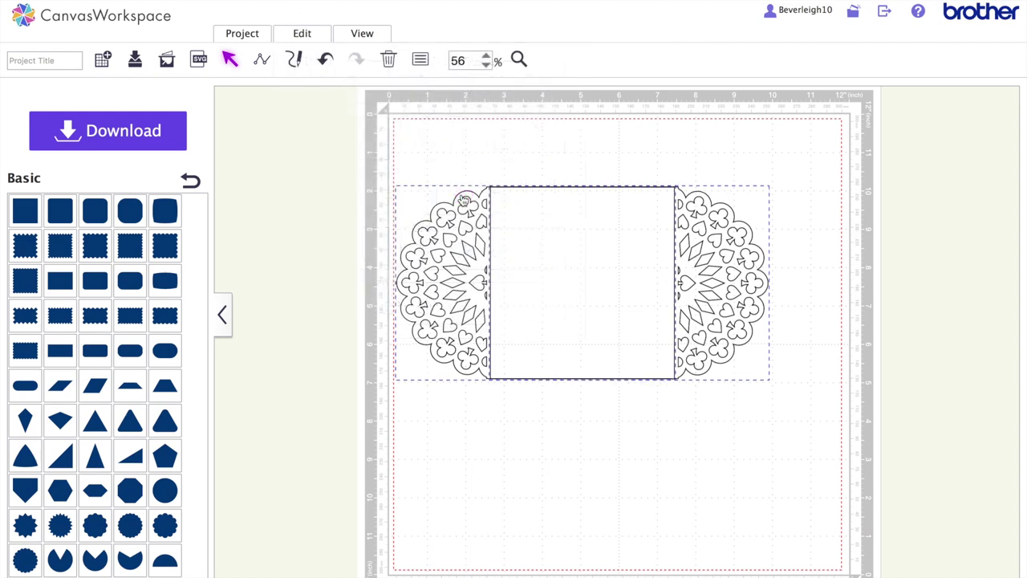
pyautogui.click(576, 447)
pyautogui.click(265, 64)
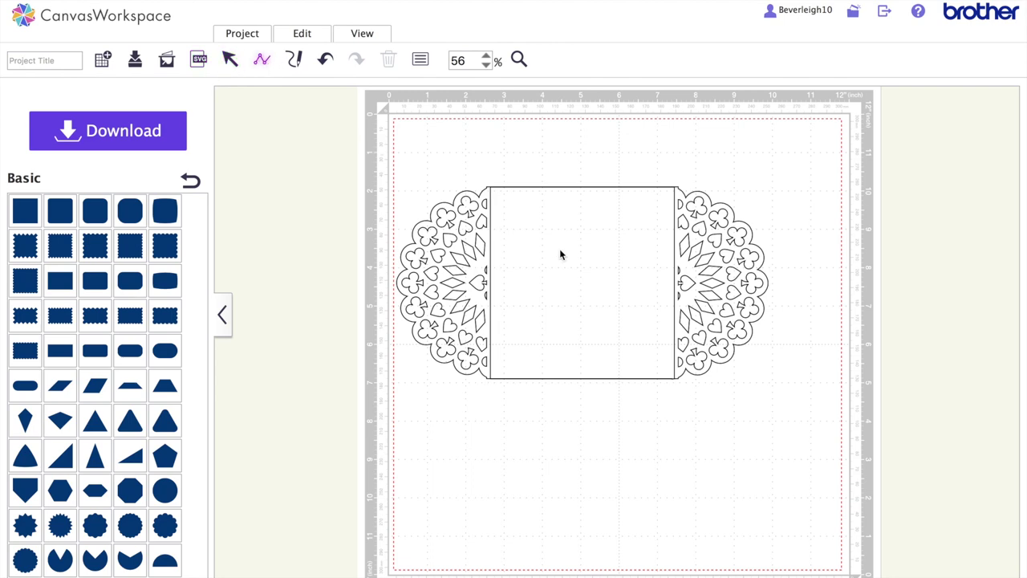
# Step: Zoom to 100% and split off the centre panel's left edge at its two left corners
pyautogui.click(490, 188)
pyautogui.click(486, 55)
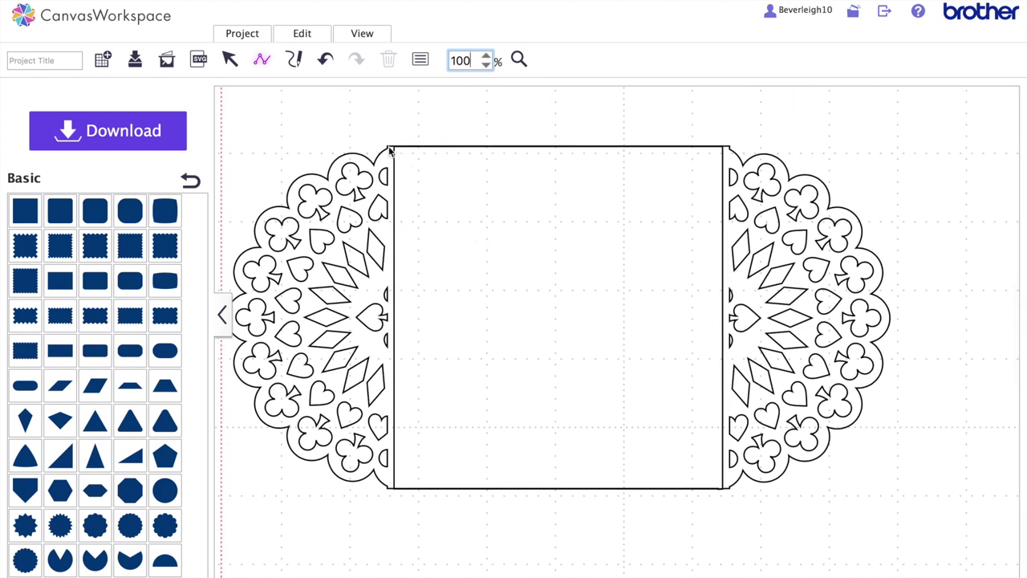
pyautogui.click(407, 116)
pyautogui.click(265, 61)
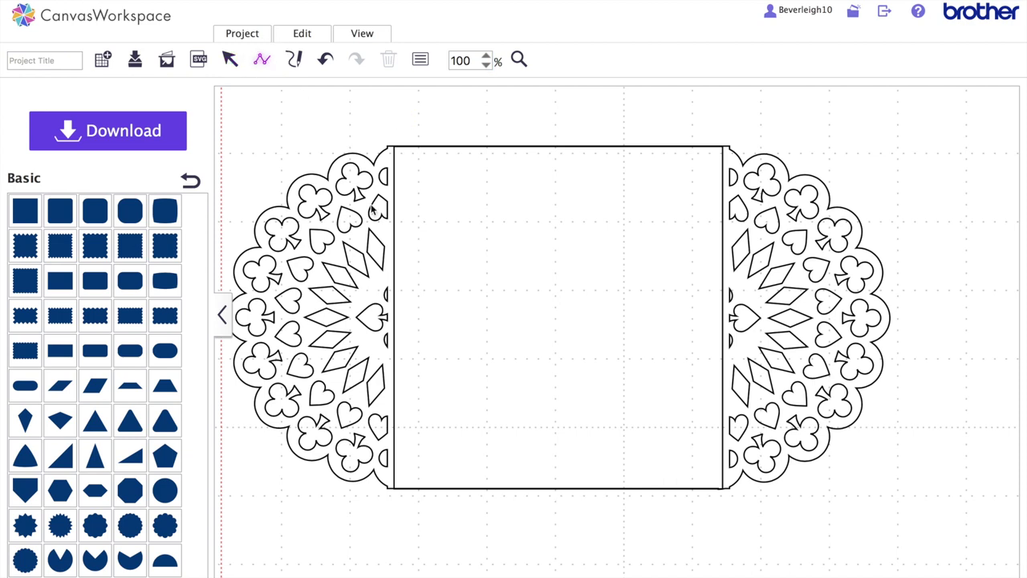
pyautogui.click(393, 148)
pyautogui.click(394, 491)
# Step: Make the separated left edge a Cutting Line with a dashed pattern
pyautogui.click(230, 60)
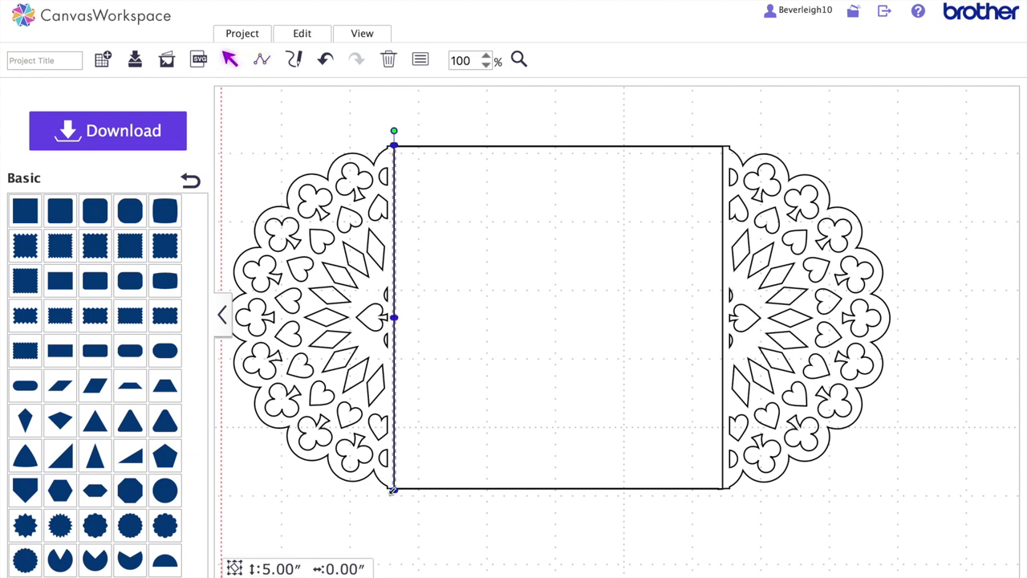
pyautogui.click(421, 62)
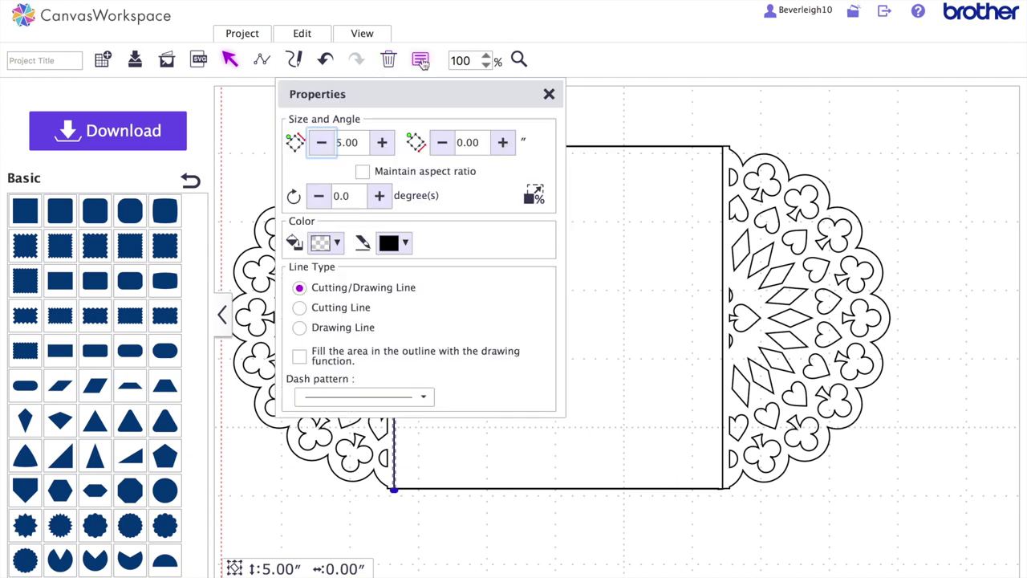
pyautogui.click(351, 310)
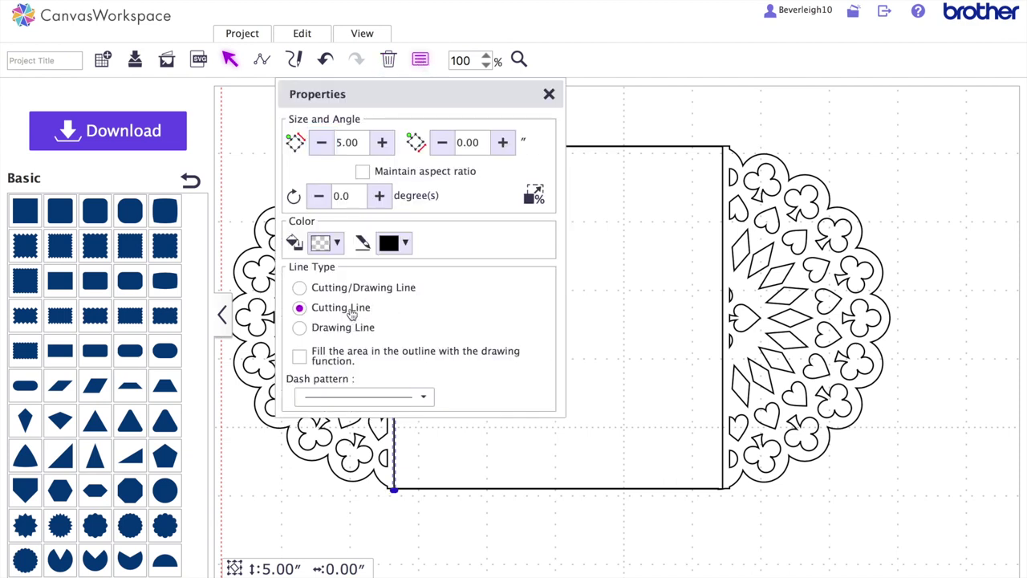
pyautogui.click(424, 398)
pyautogui.click(382, 500)
pyautogui.click(549, 96)
pyautogui.click(605, 131)
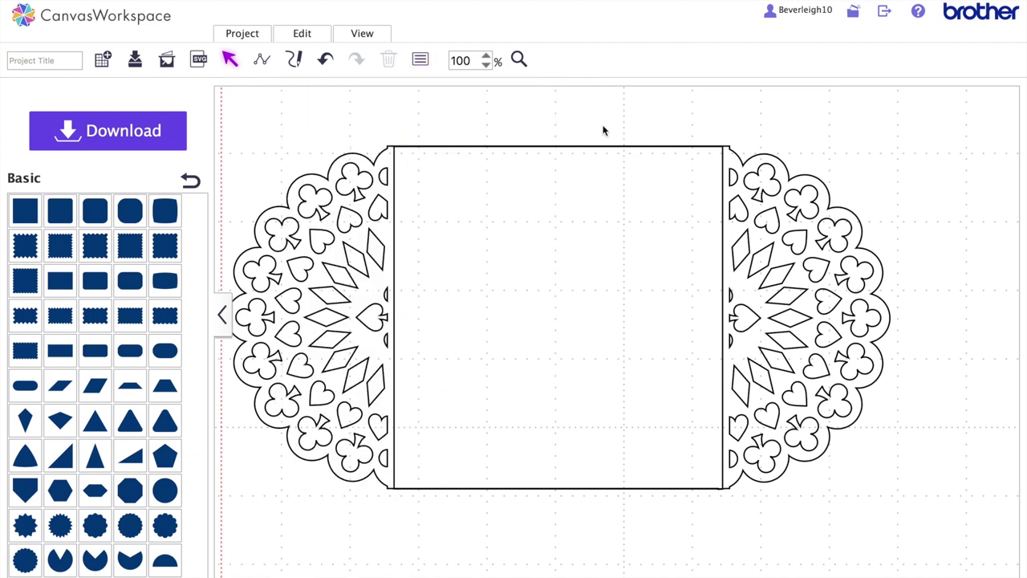
# Step: Undo an accidental move of the centre panel and split off its right edge
pyautogui.moveTo(495, 236); pyautogui.dragTo(538, 237)
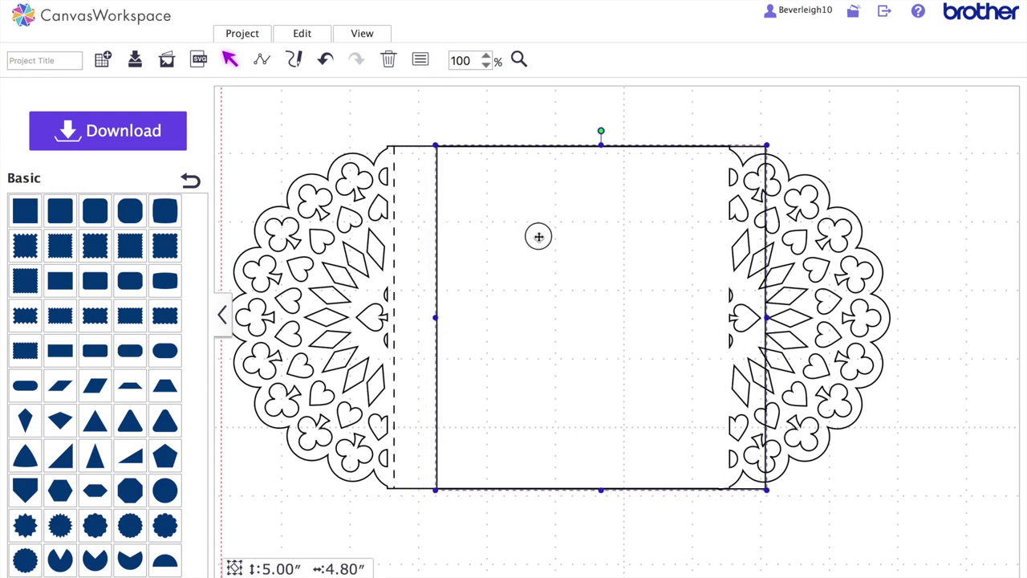
pyautogui.click(324, 61)
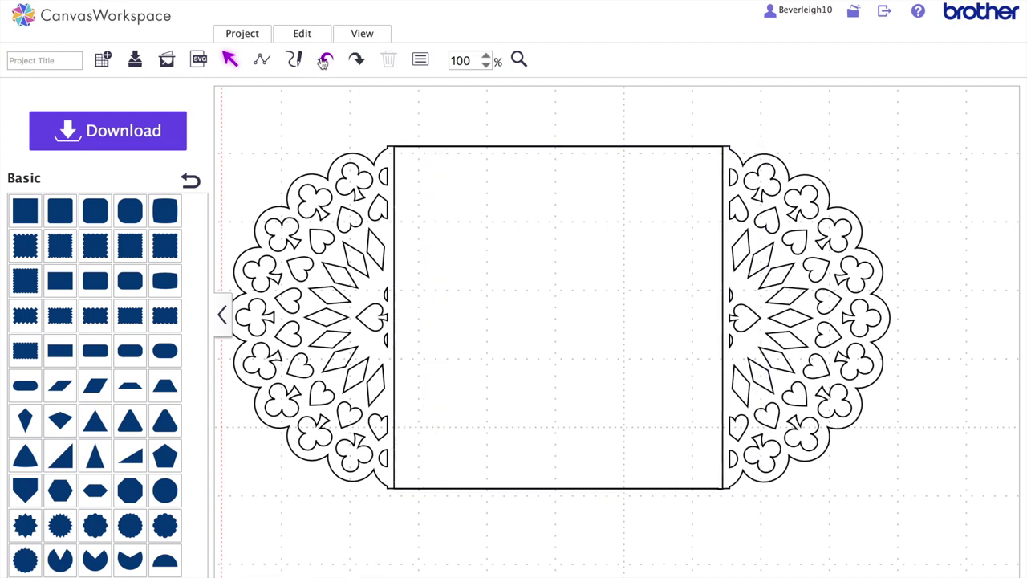
pyautogui.click(263, 62)
pyautogui.click(723, 491)
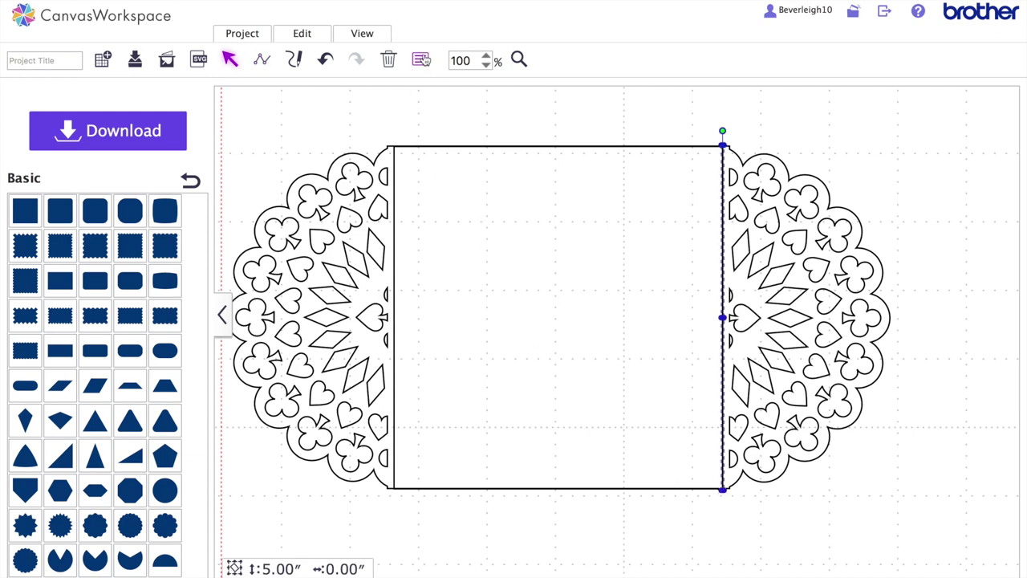
# Step: Make the right edge line a Cutting Line with a short-dash pattern
pyautogui.click(422, 61)
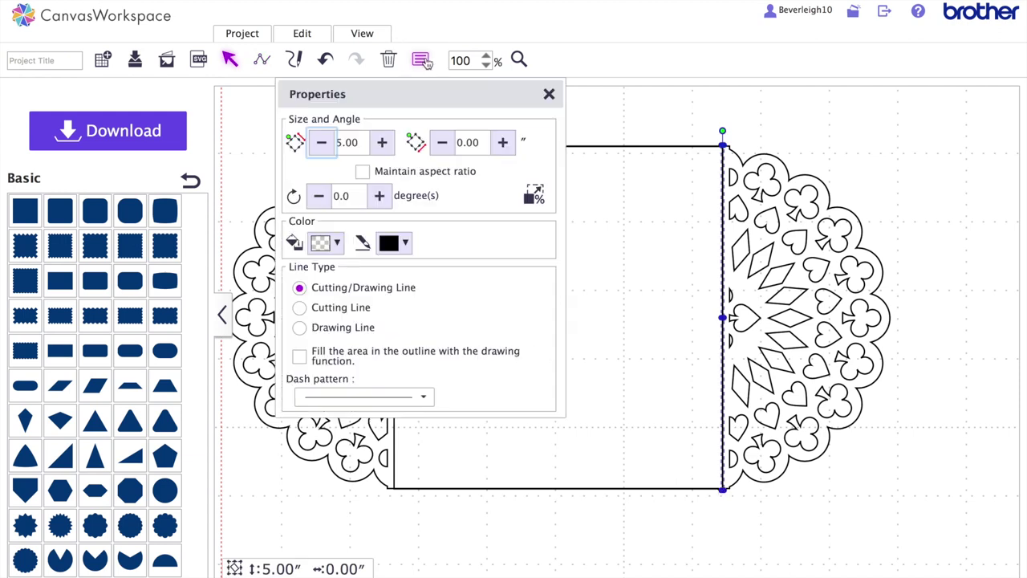
pyautogui.click(332, 309)
pyautogui.click(423, 397)
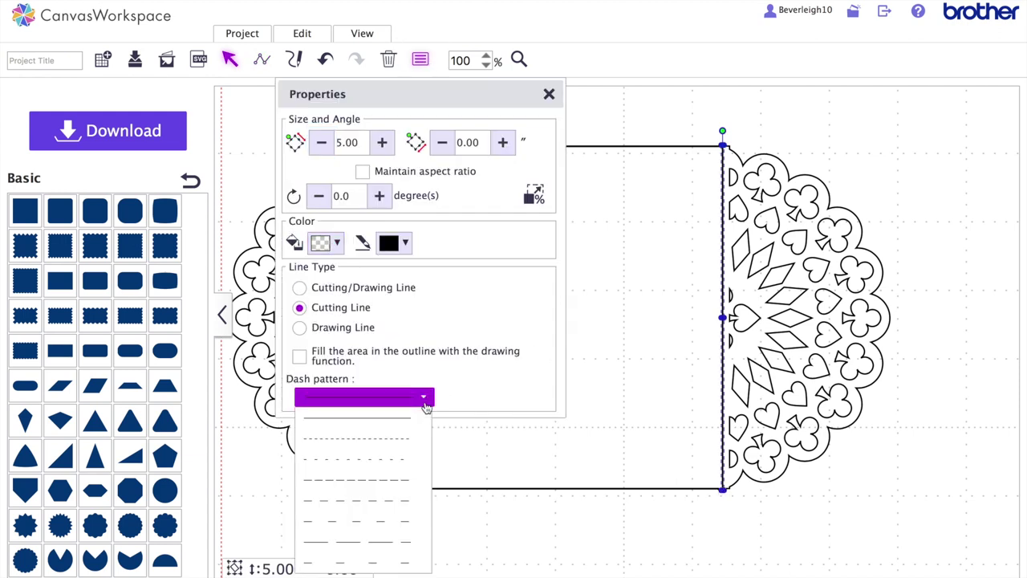
pyautogui.click(390, 461)
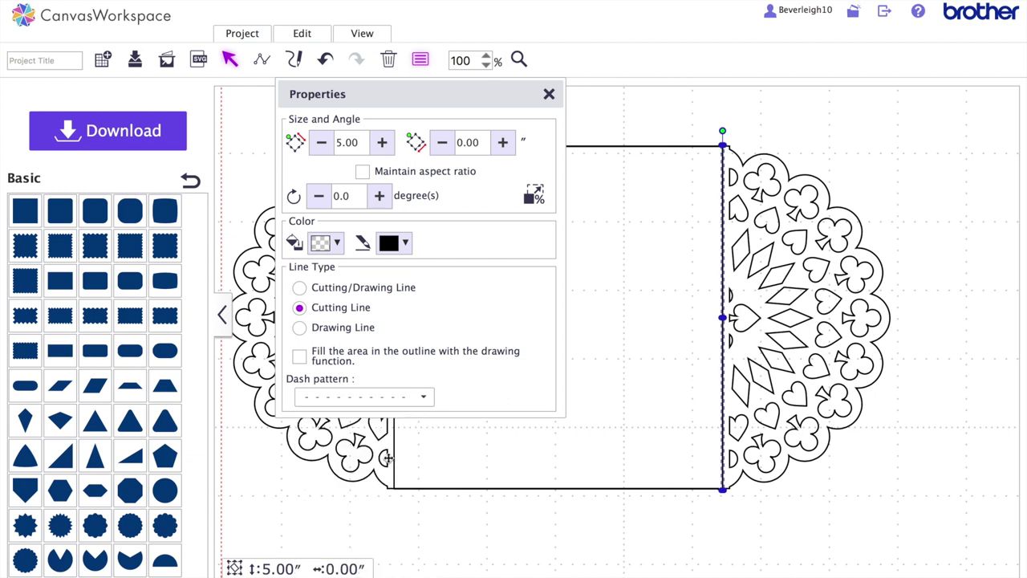
pyautogui.click(548, 96)
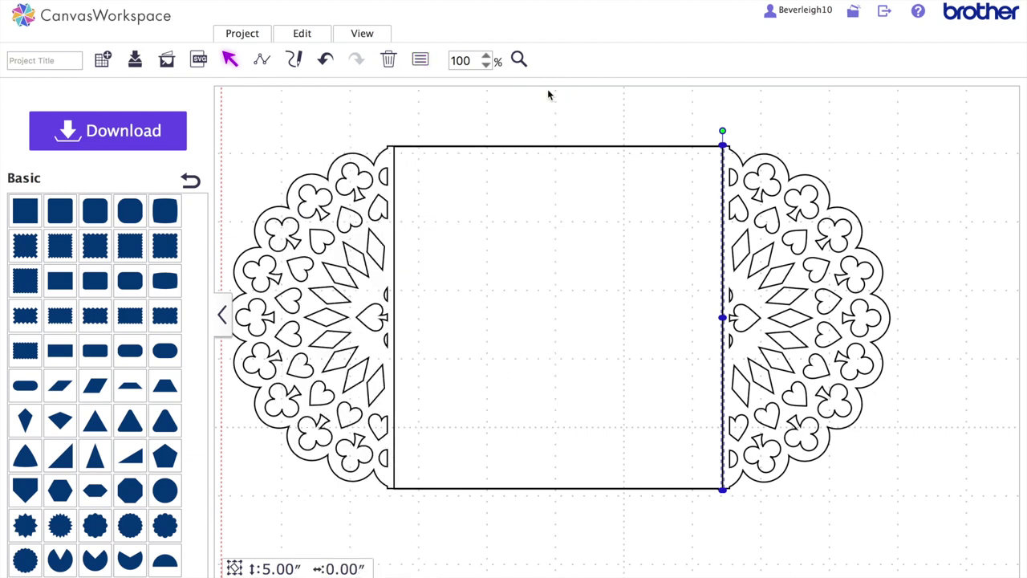
pyautogui.click(655, 531)
pyautogui.click(601, 345)
# Step: Undo the last change, move the spare rectangle below the card, and reorder the card group
pyautogui.press('Escape')
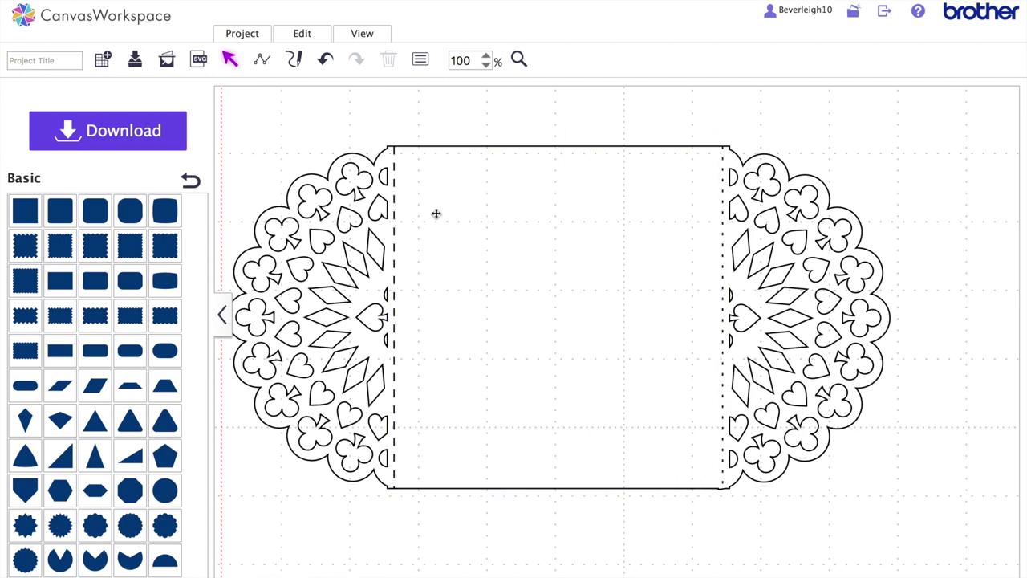
pyautogui.click(324, 66)
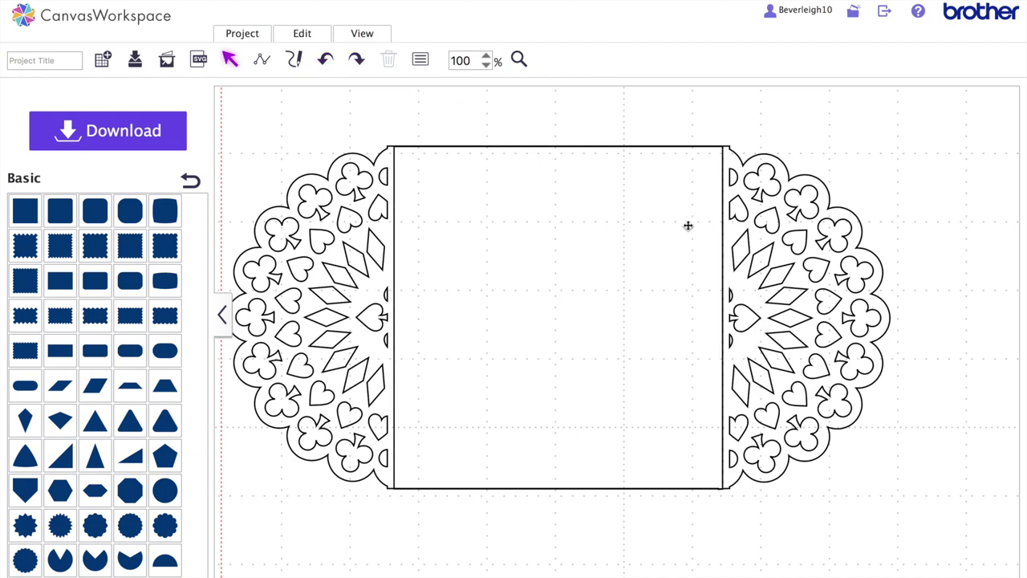
pyautogui.moveTo(690, 324)
pyautogui.mouseDown()
pyautogui.moveTo(713, 516)
pyautogui.moveTo(704, 556)
pyautogui.mouseUp()
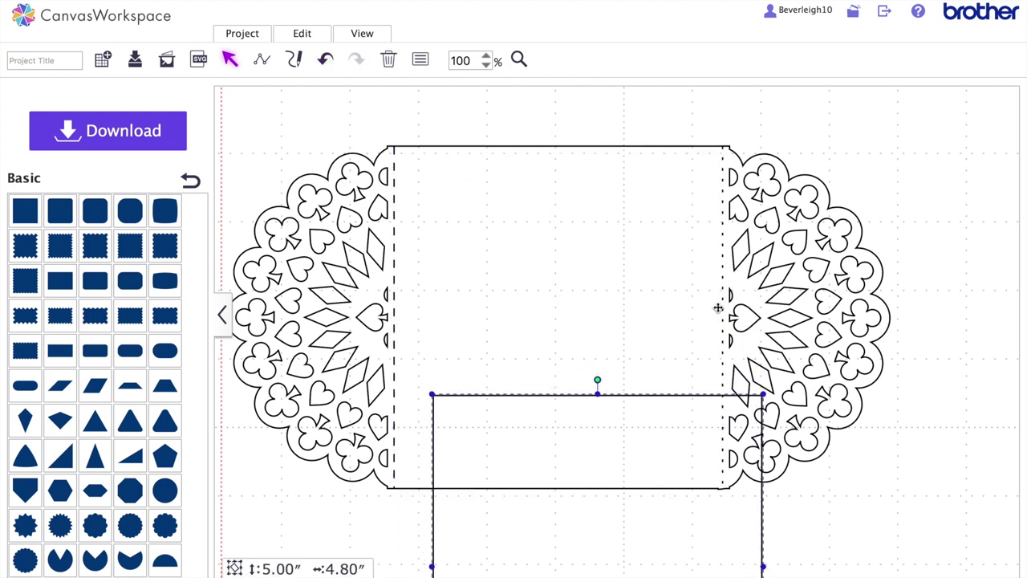
pyautogui.click(723, 278)
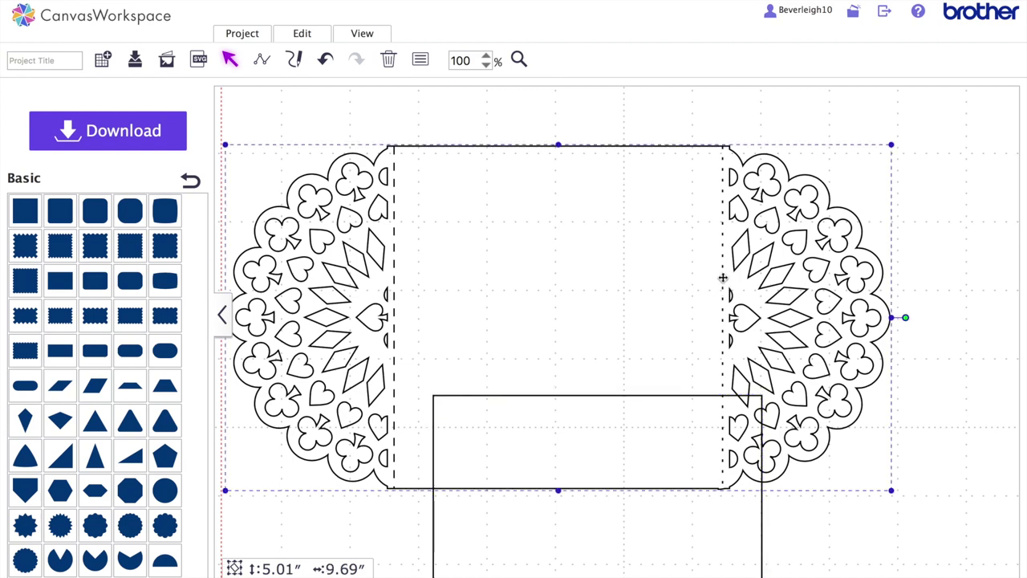
pyautogui.click(314, 33)
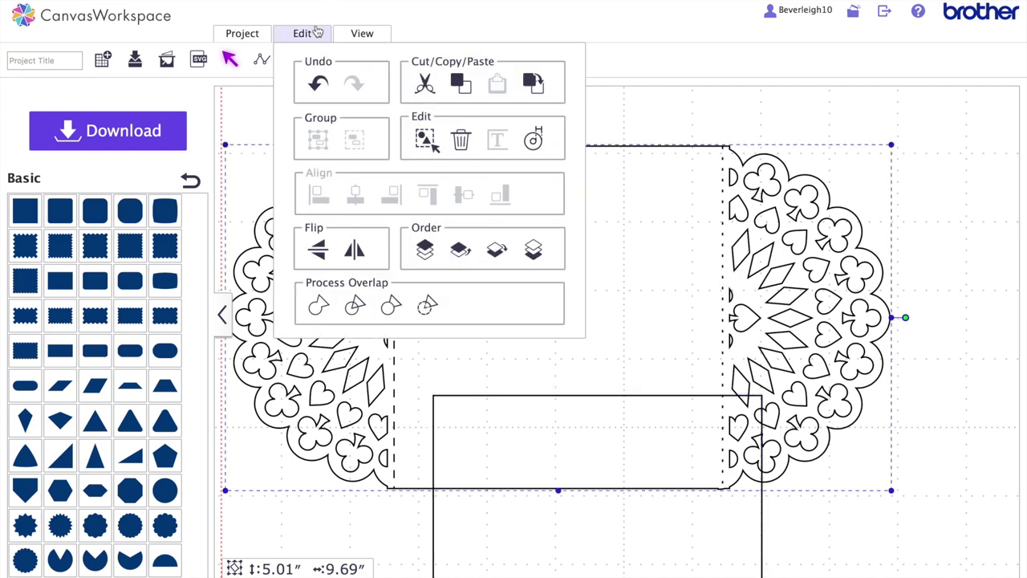
pyautogui.click(498, 251)
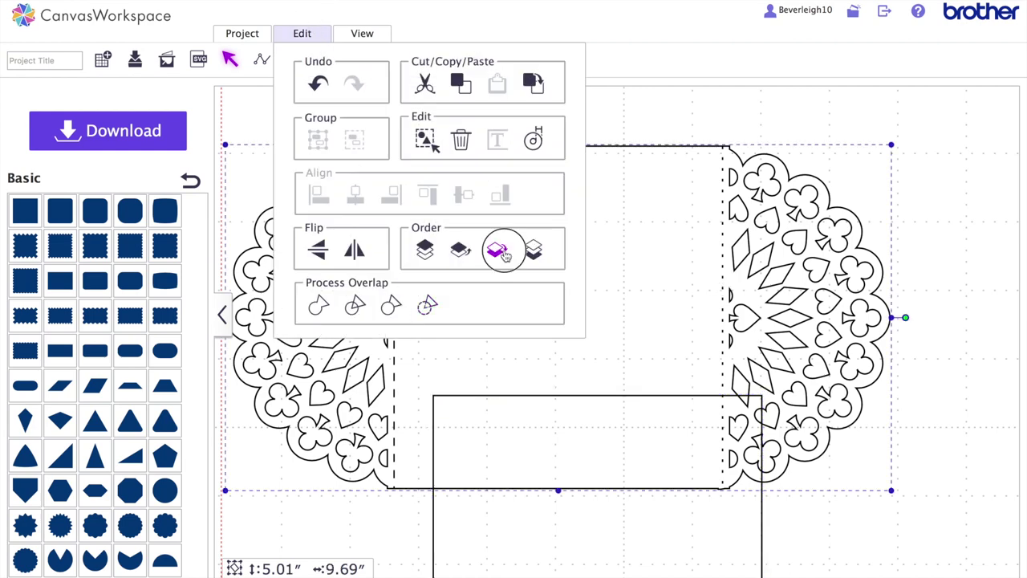
# Step: Give the right fold line a finer dash pattern and delete the spare rectangle
pyautogui.click(723, 246)
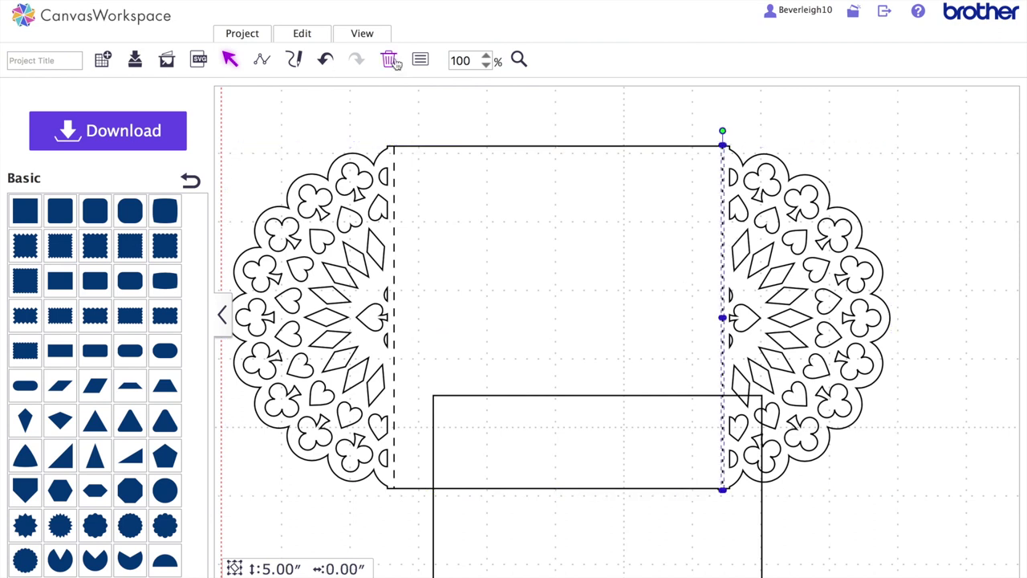
pyautogui.click(419, 59)
pyautogui.click(428, 403)
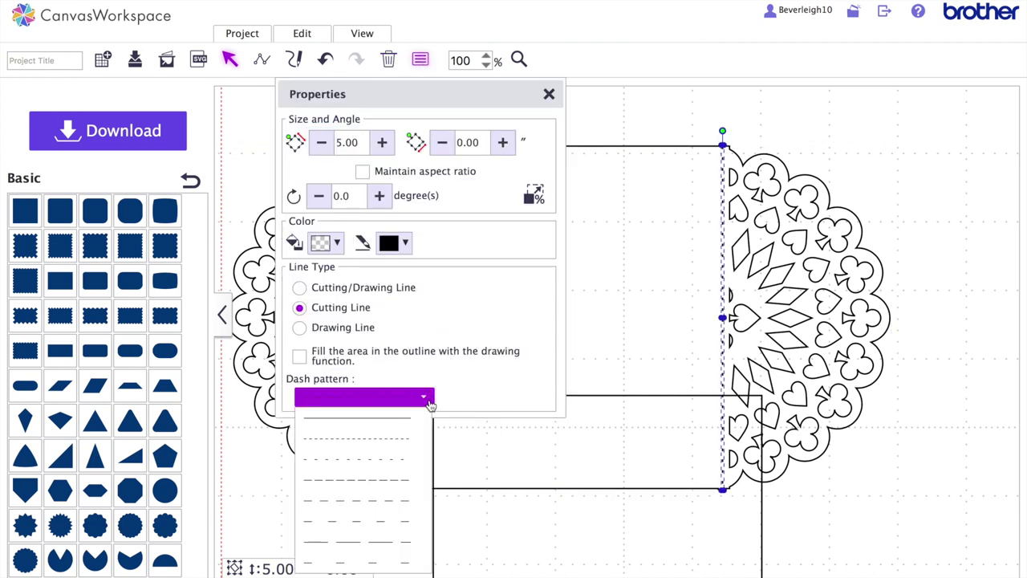
pyautogui.click(402, 487)
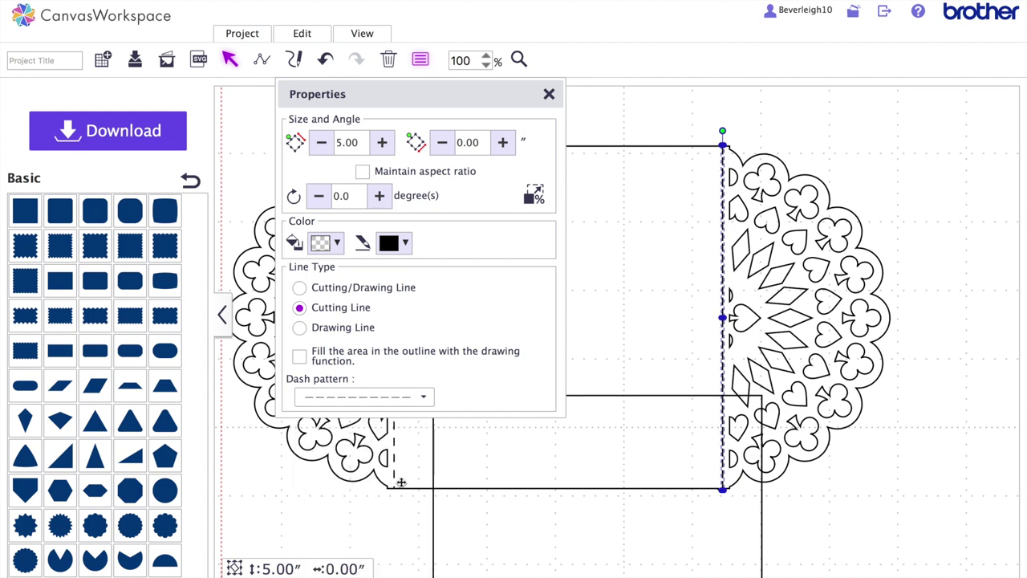
pyautogui.click(888, 129)
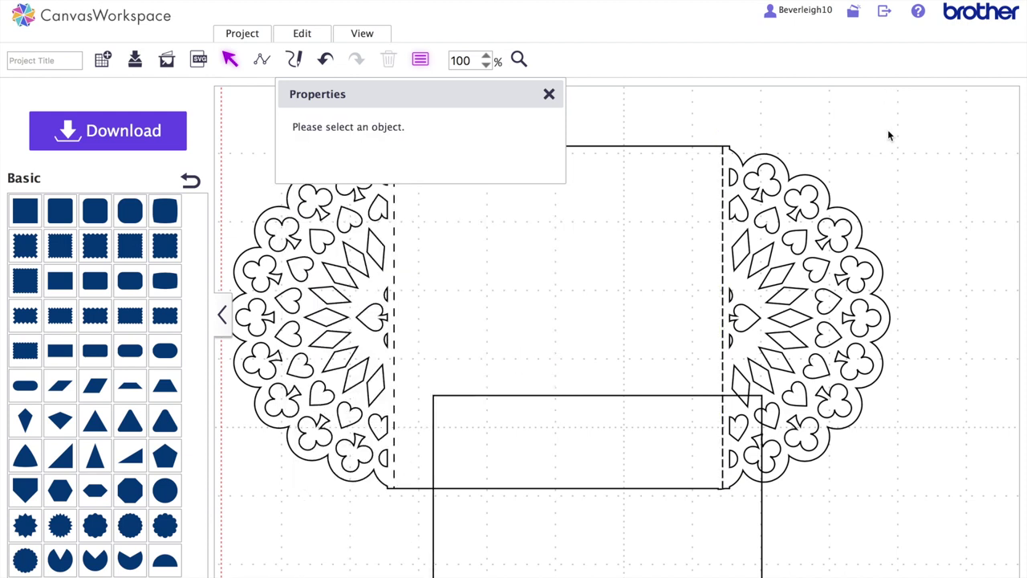
pyautogui.click(654, 524)
pyautogui.press('Delete')
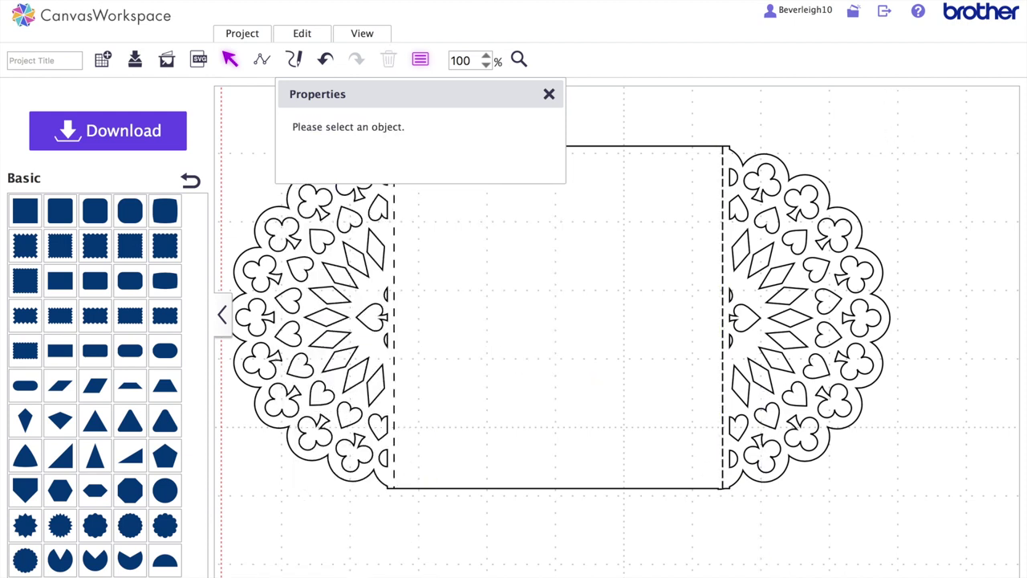
# Step: Give the left fold line the same finer dash pattern
pyautogui.click(394, 346)
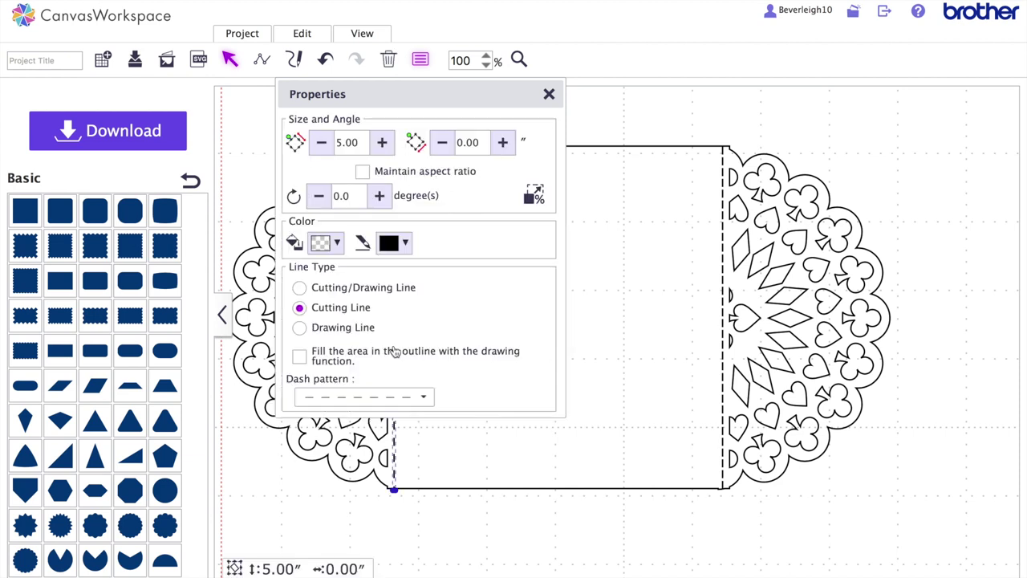
pyautogui.click(423, 395)
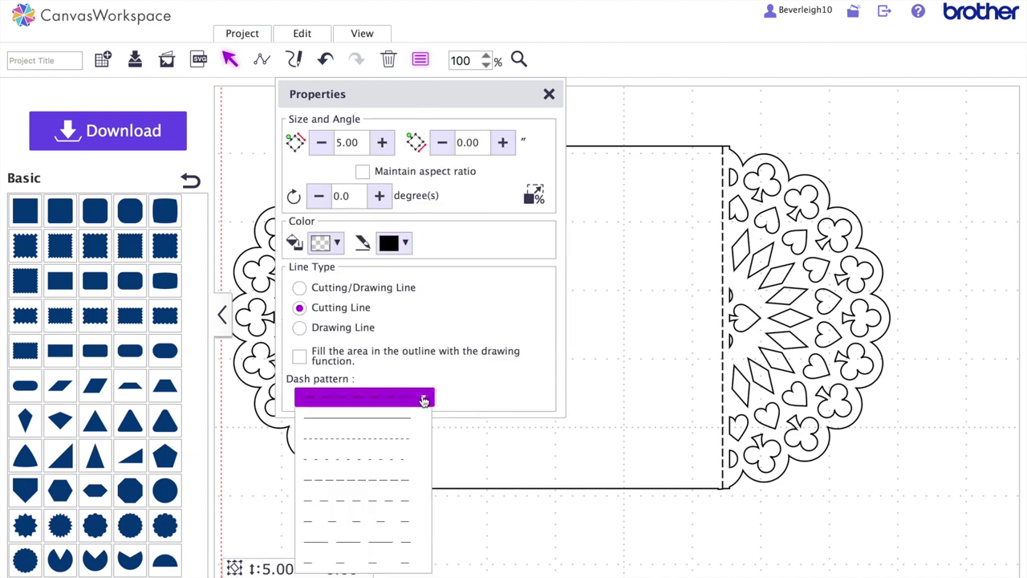
pyautogui.click(397, 481)
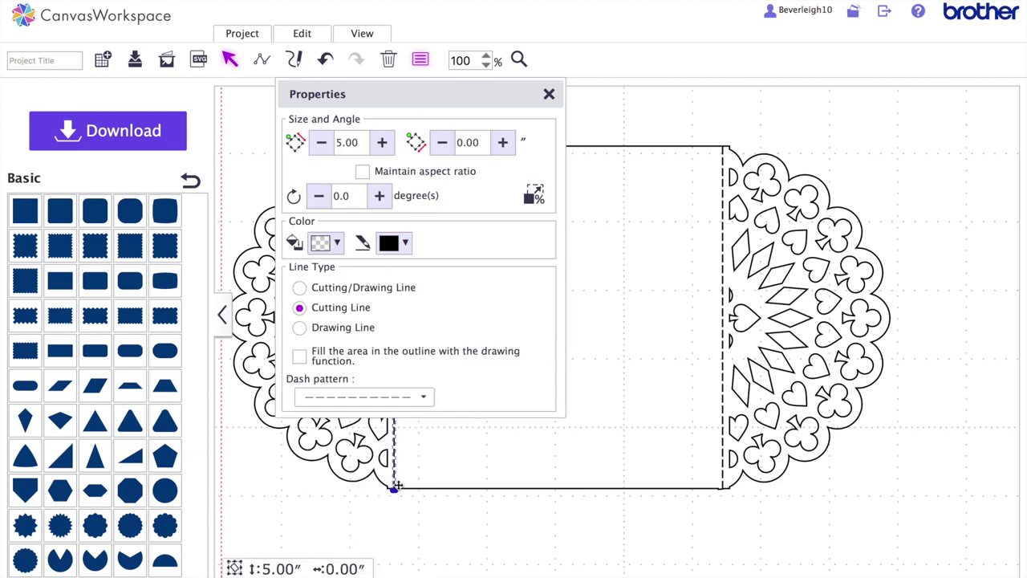
pyautogui.click(482, 561)
pyautogui.click(548, 93)
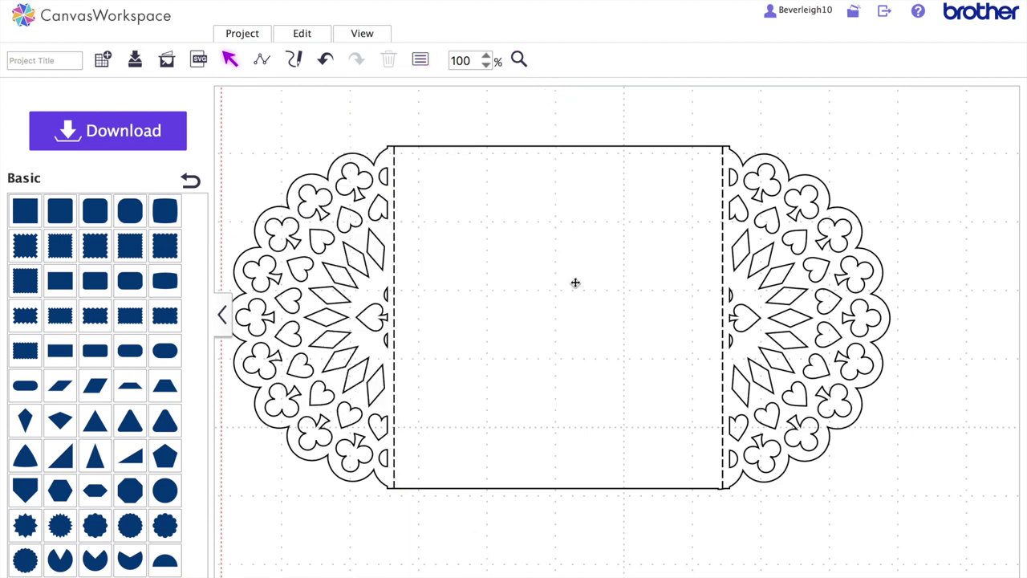
# Step: Group all the doily card pieces and move the grouped card right and down
pyautogui.moveTo(338, 103)
pyautogui.mouseDown()
pyautogui.moveTo(757, 339)
pyautogui.moveTo(809, 493)
pyautogui.mouseUp()
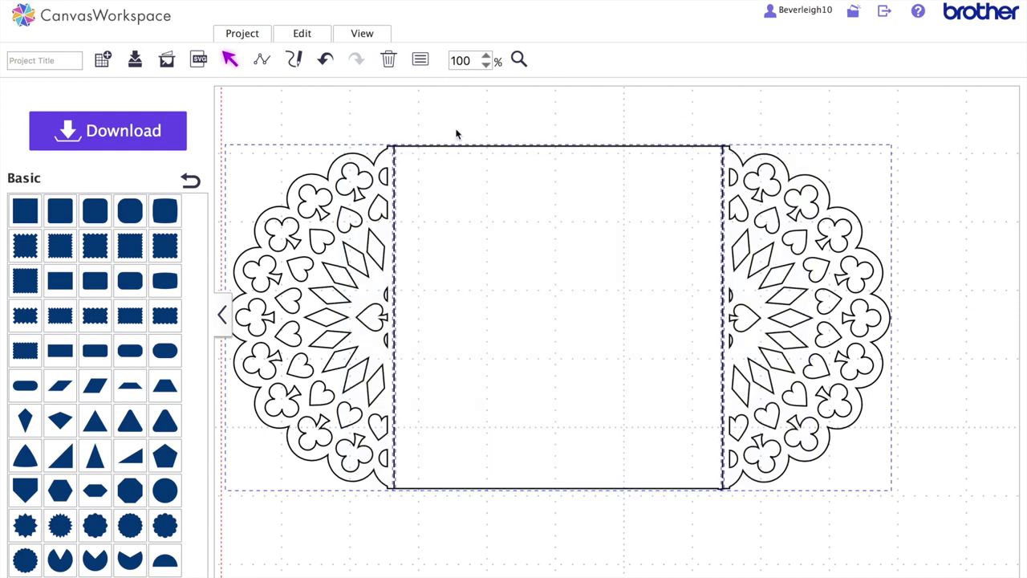
pyautogui.click(294, 36)
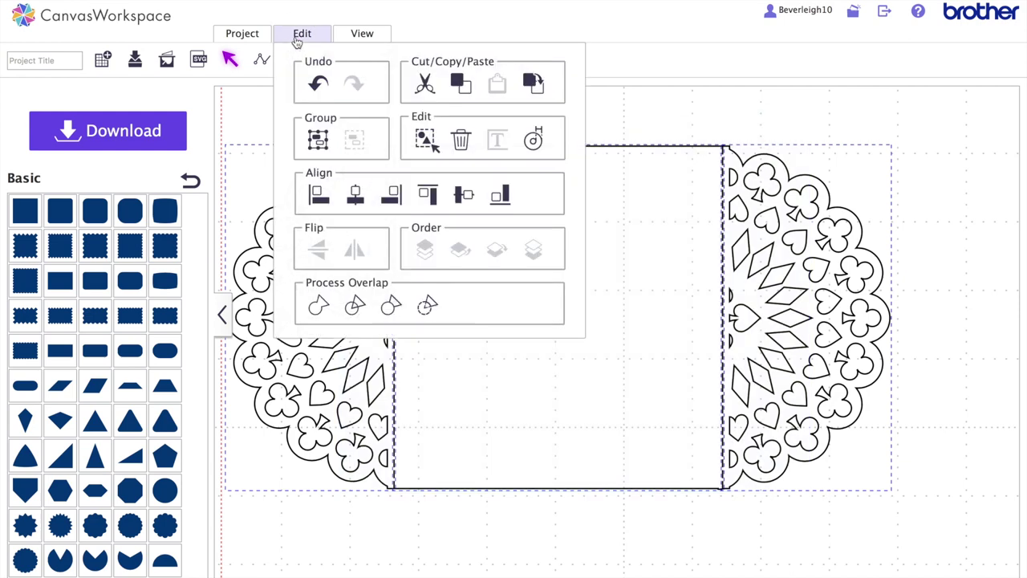
pyautogui.click(329, 150)
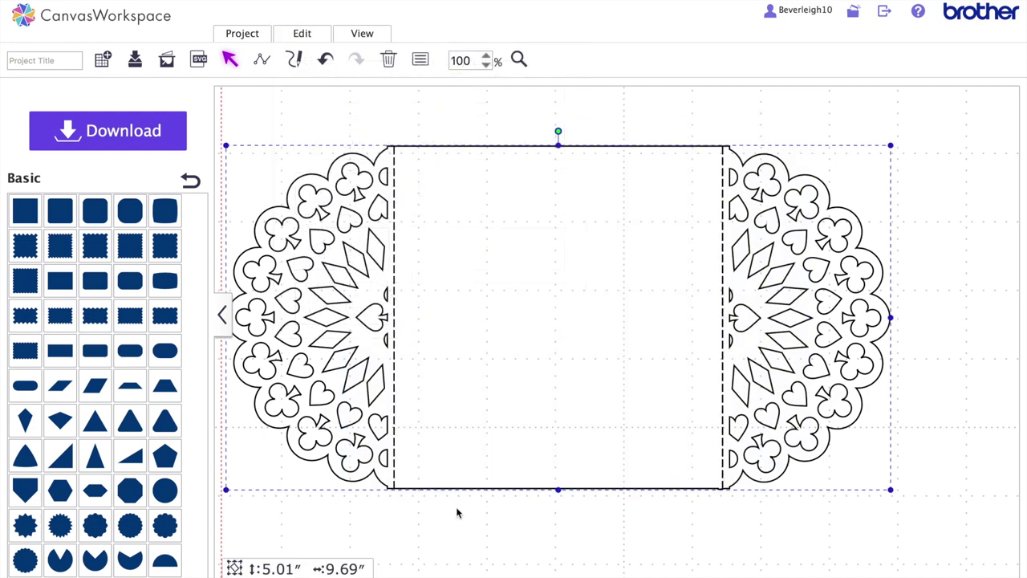
pyautogui.click(491, 408)
pyautogui.moveTo(504, 362)
pyautogui.mouseDown()
pyautogui.moveTo(496, 328)
pyautogui.moveTo(565, 380)
pyautogui.mouseUp()
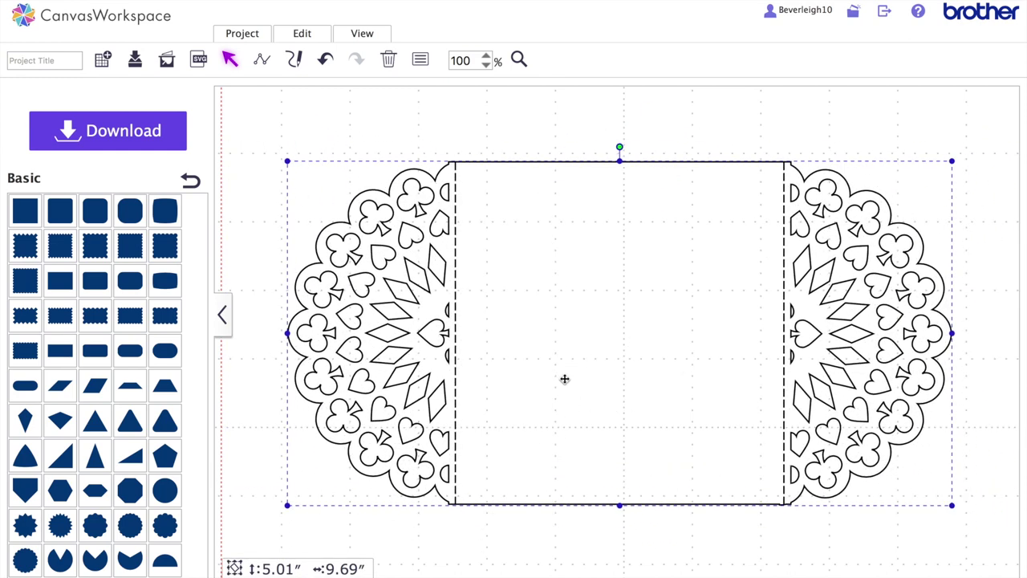
# Step: Fill the grouped card light green and reposition it slightly on the mat
pyautogui.click(420, 59)
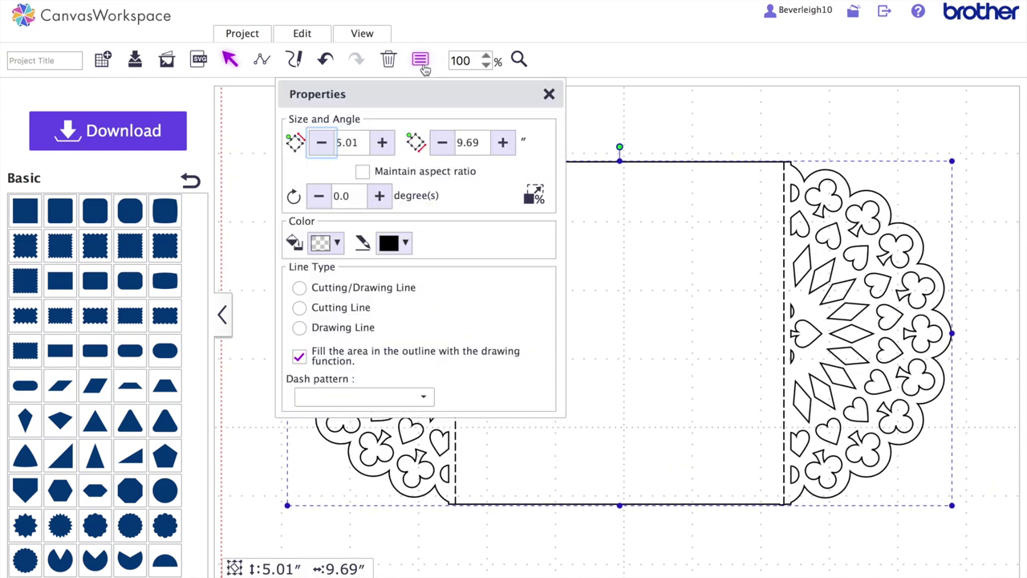
pyautogui.click(338, 246)
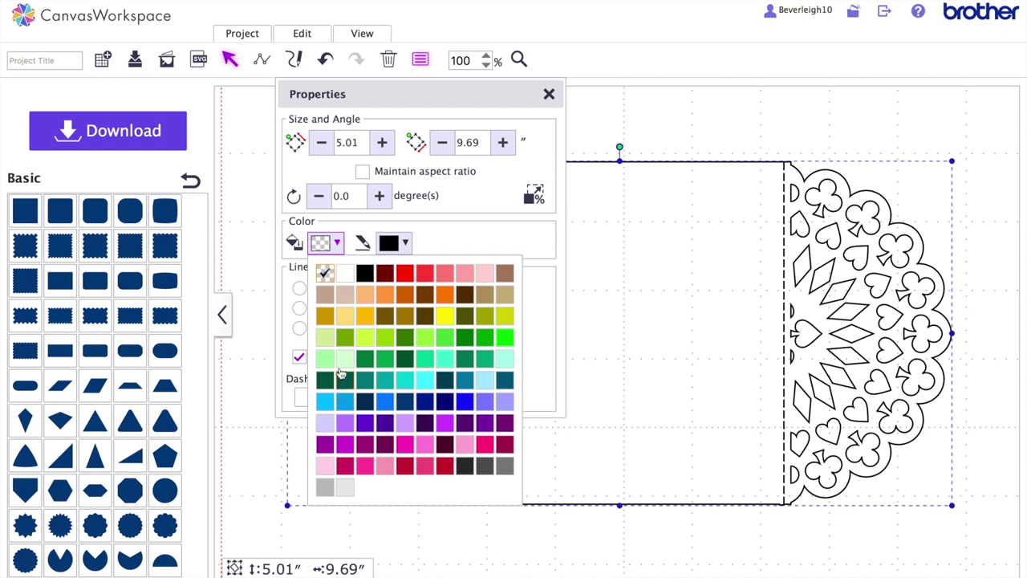
pyautogui.click(344, 363)
pyautogui.click(493, 548)
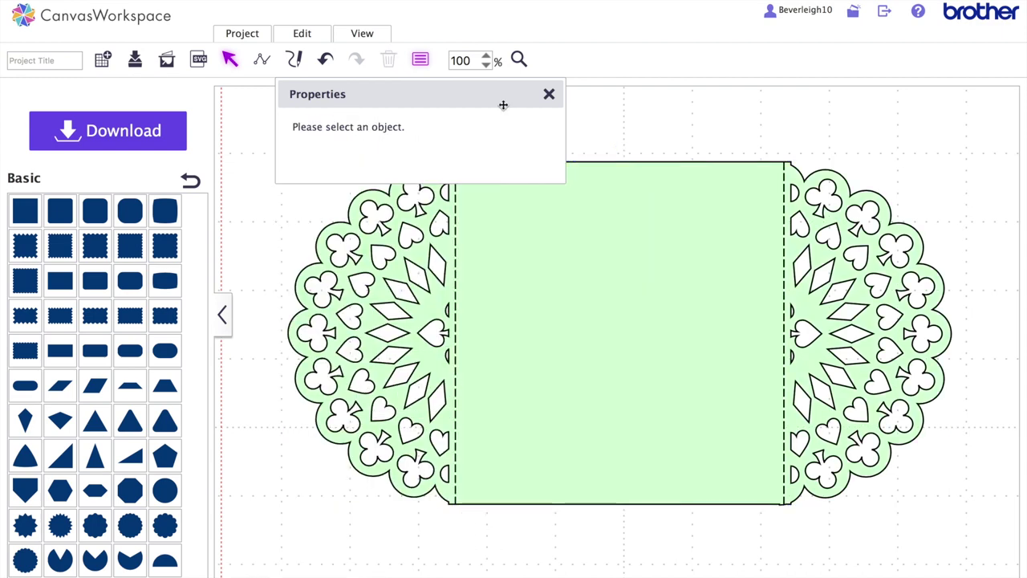
pyautogui.click(549, 95)
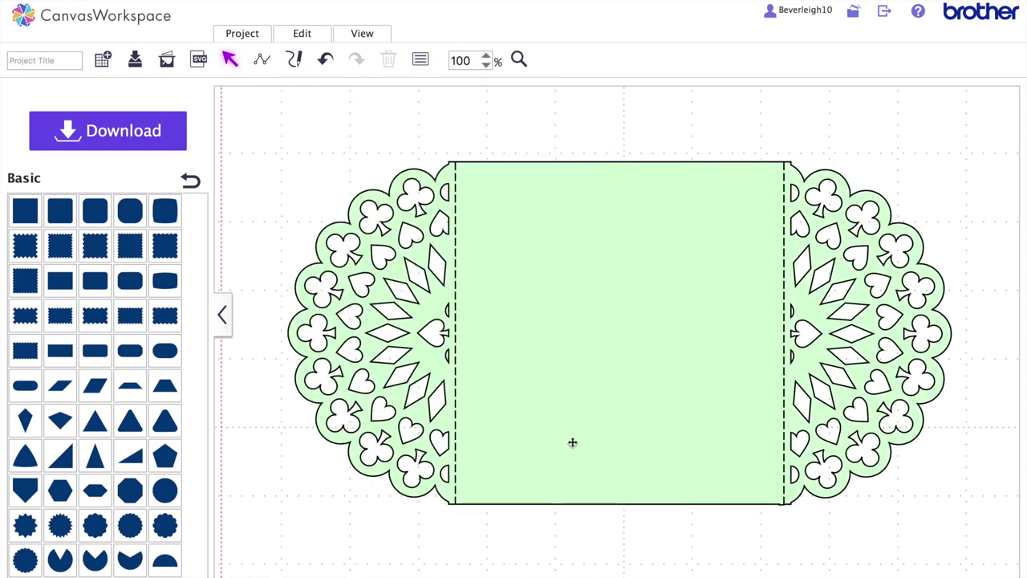
pyautogui.moveTo(572, 411); pyautogui.dragTo(572, 379)
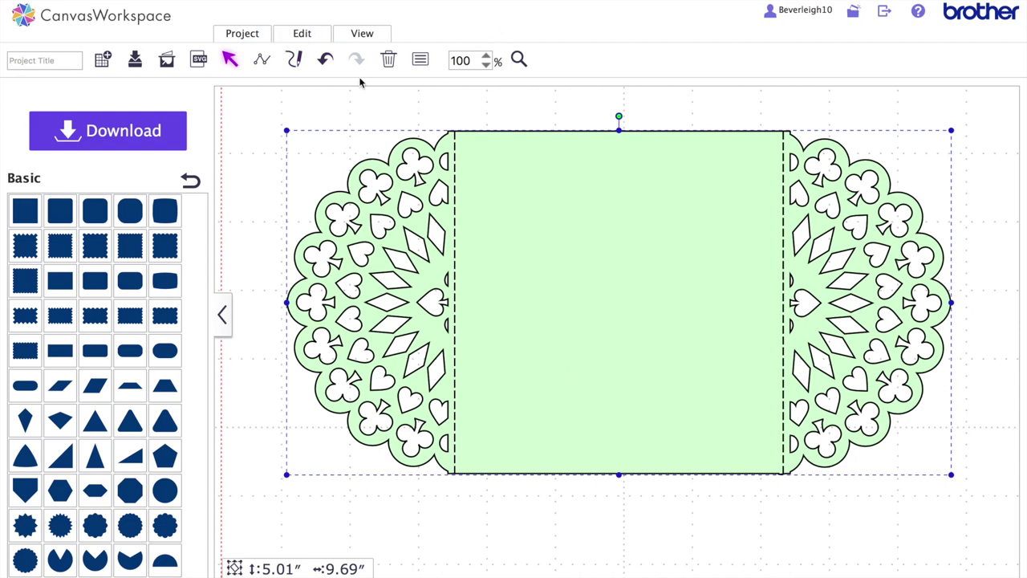
pyautogui.moveTo(552, 279); pyautogui.dragTo(543, 308)
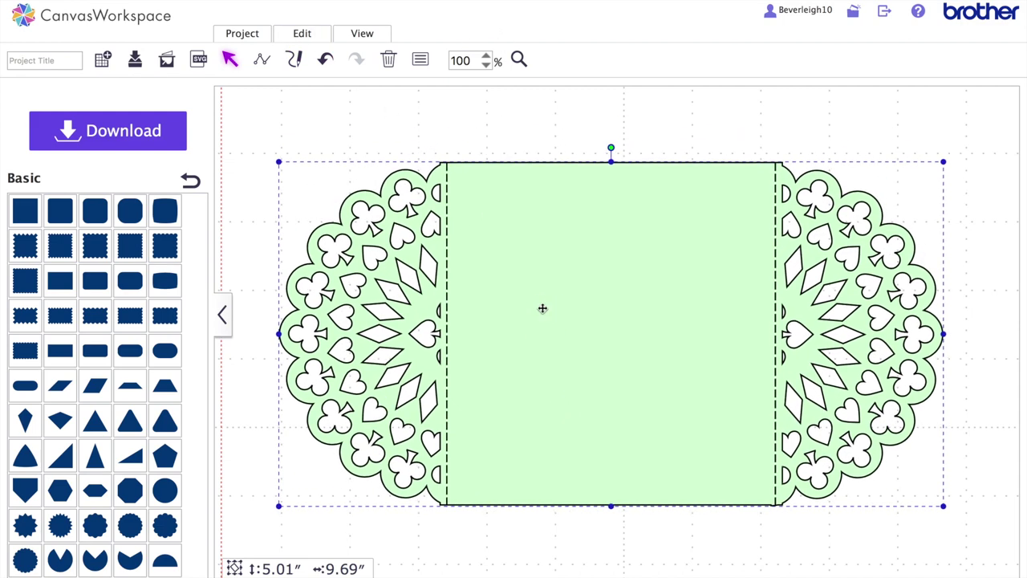
# Step: Fit the mat in view and add a 0.08-inch outward offset line around the card
pyautogui.click(365, 33)
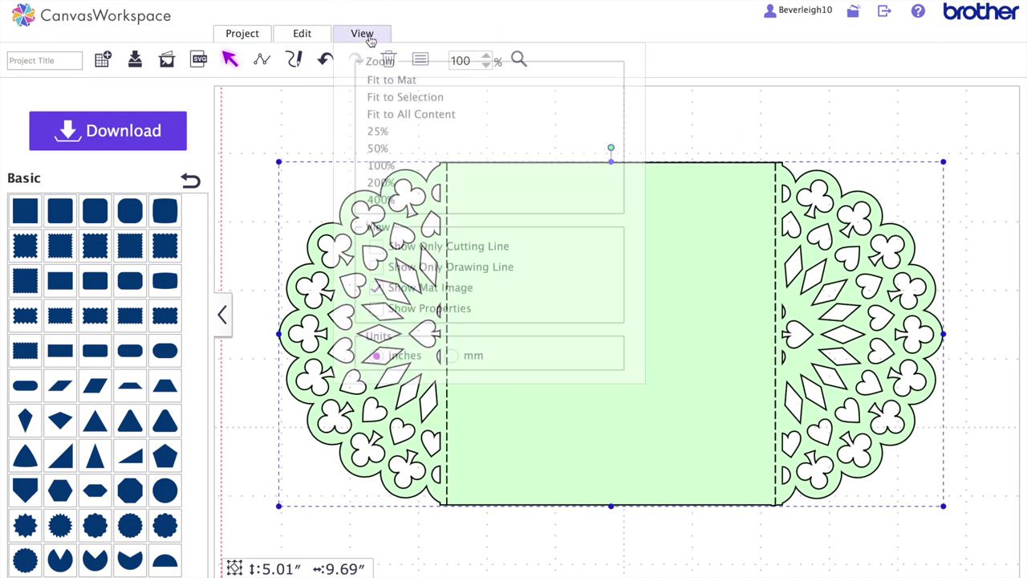
pyautogui.click(386, 84)
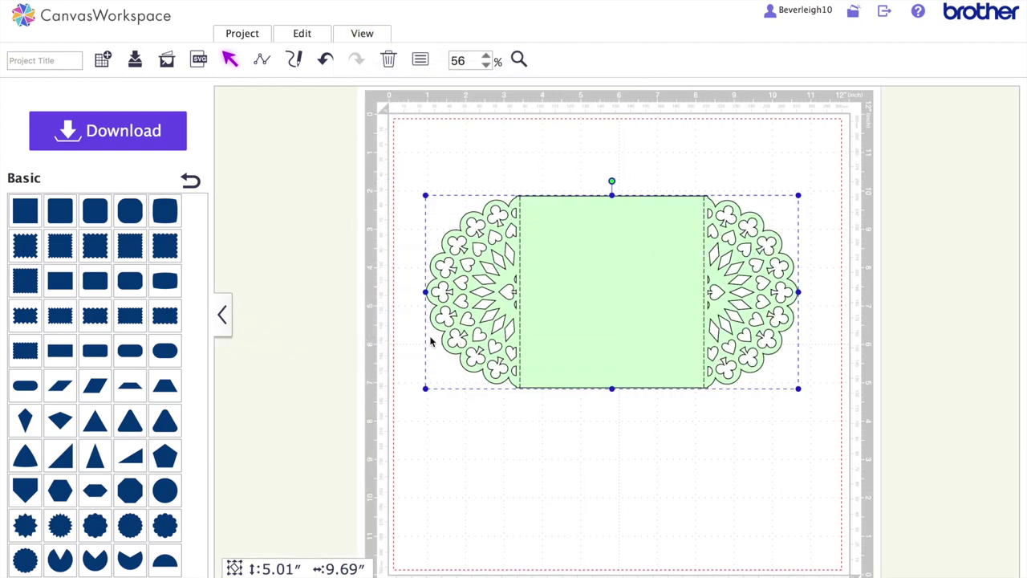
pyautogui.click(475, 321)
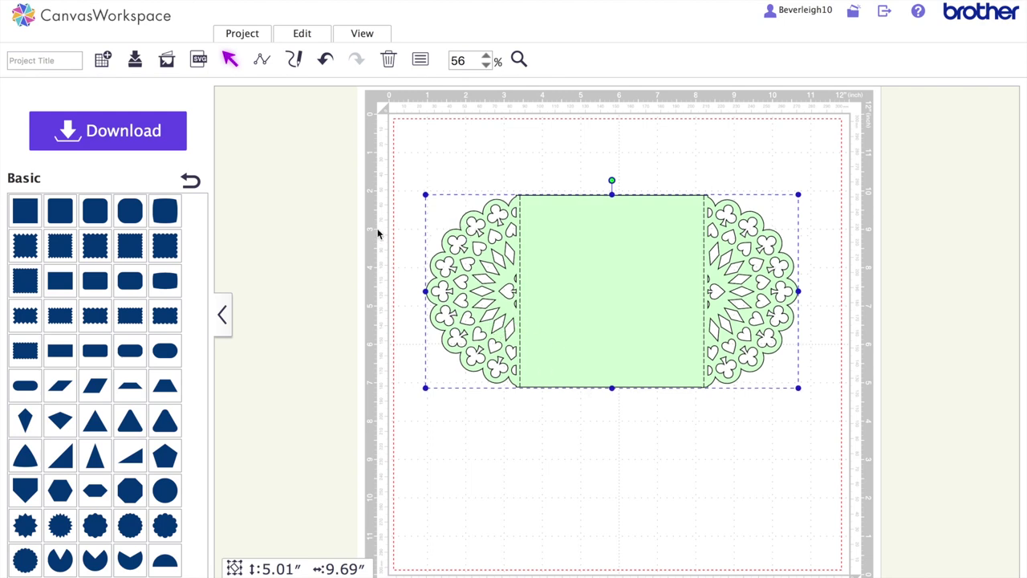
pyautogui.click(311, 38)
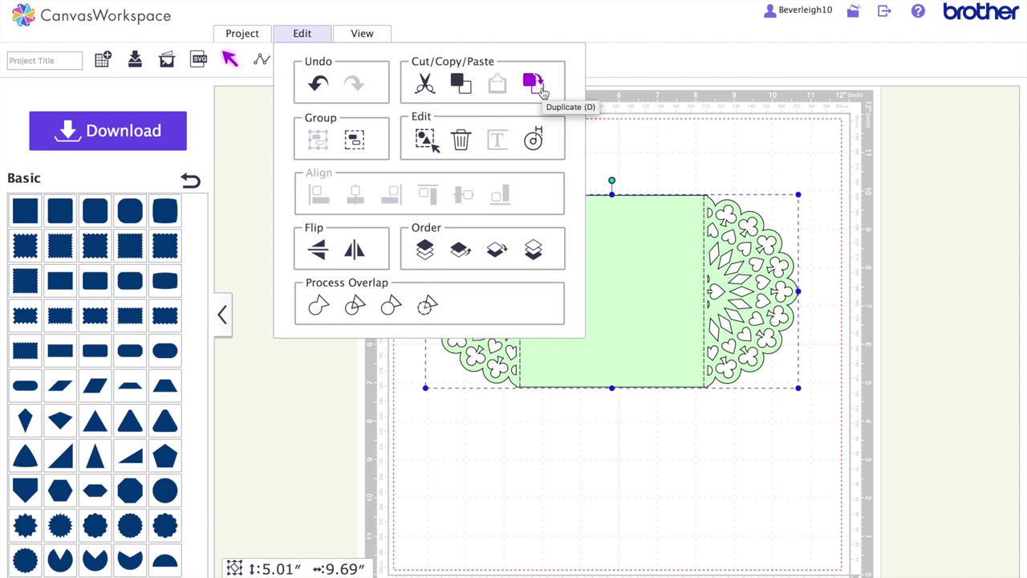
pyautogui.click(535, 142)
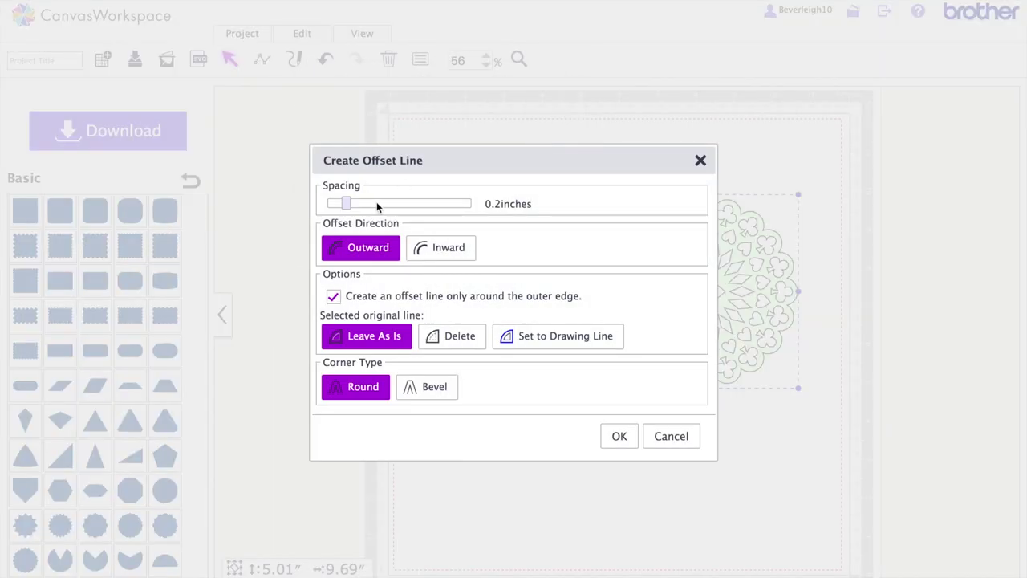
pyautogui.moveTo(345, 204); pyautogui.dragTo(331, 204)
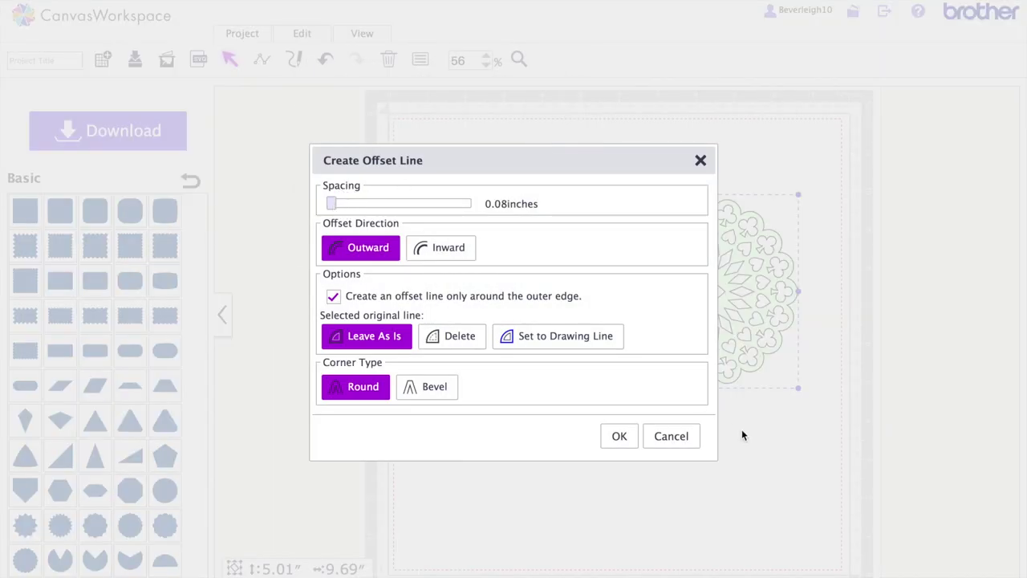
pyautogui.click(619, 435)
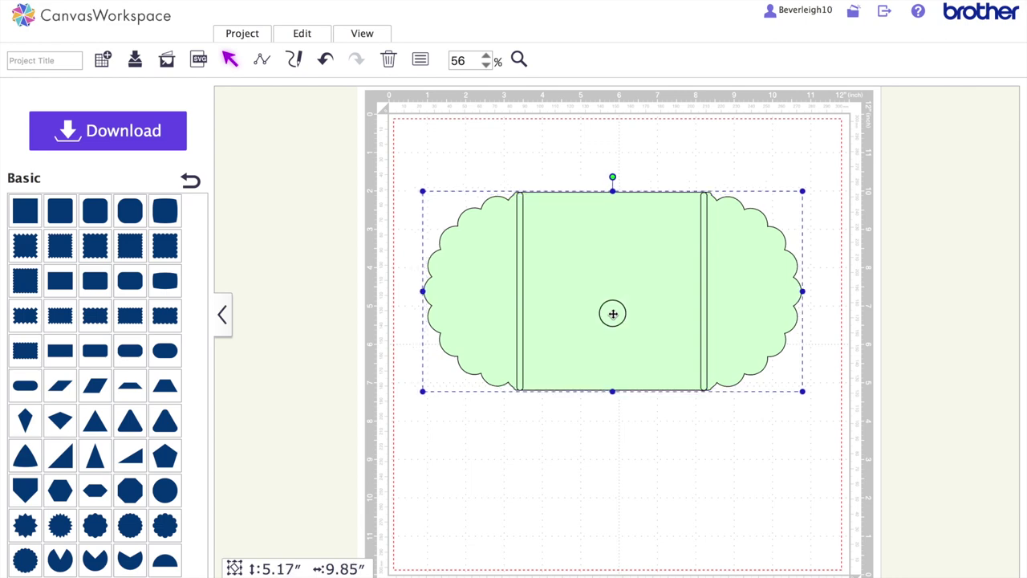
# Step: Move the 5.17 × 9.85-inch scalloped outline below the card, delete both stray vertical fold lines, and select the outline
pyautogui.moveTo(612, 312); pyautogui.dragTo(608, 516)
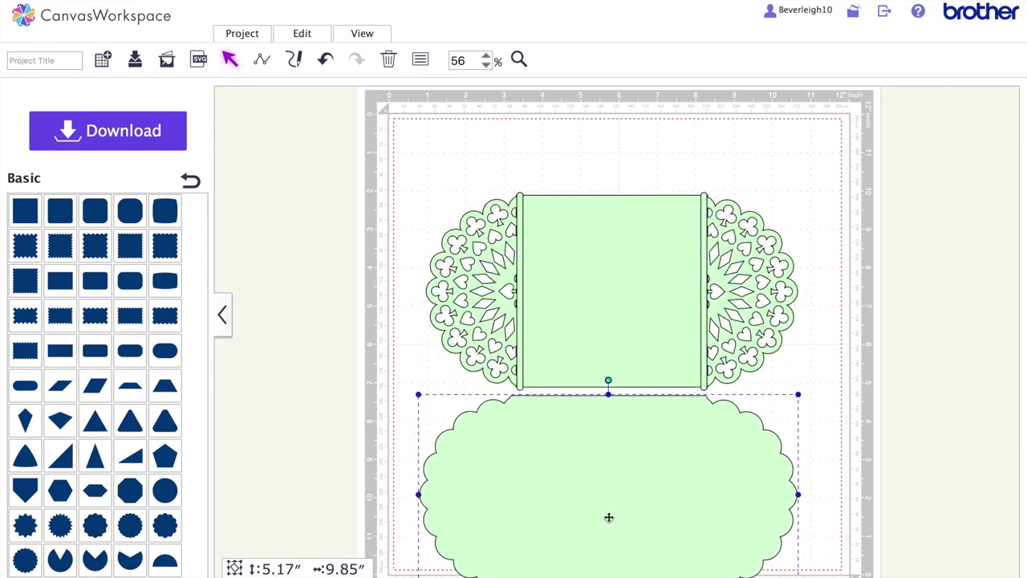
pyautogui.moveTo(705, 276)
pyautogui.mouseDown()
pyautogui.moveTo(795, 241)
pyautogui.moveTo(827, 255)
pyautogui.mouseUp()
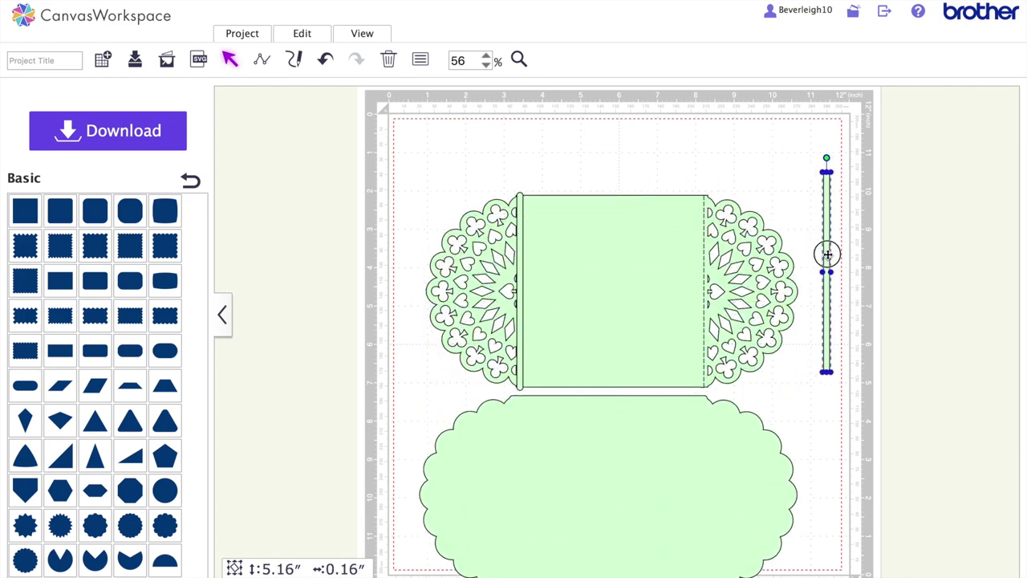
pyautogui.press('Delete')
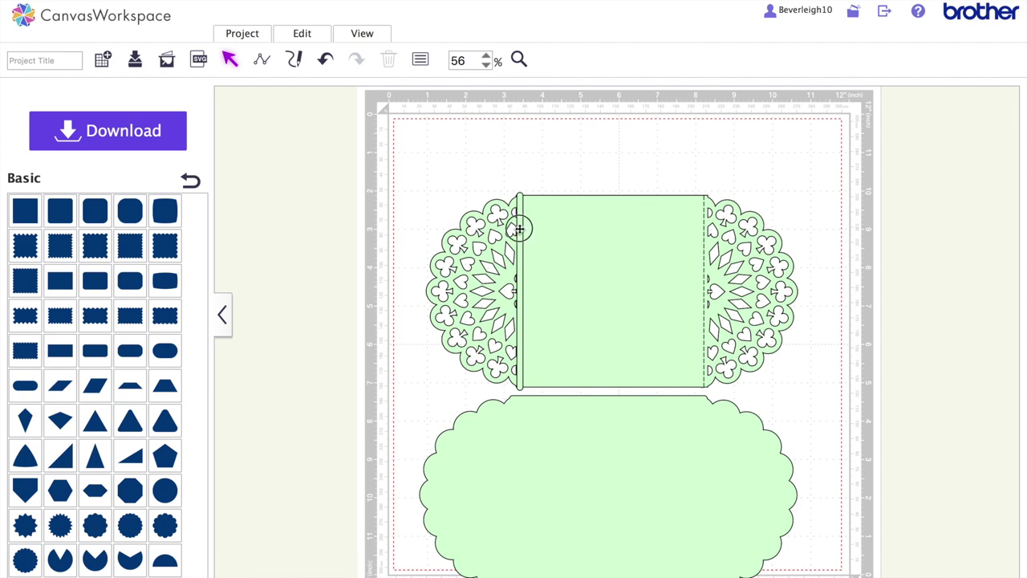
pyautogui.moveTo(518, 227); pyautogui.dragTo(877, 225)
pyautogui.press('Delete')
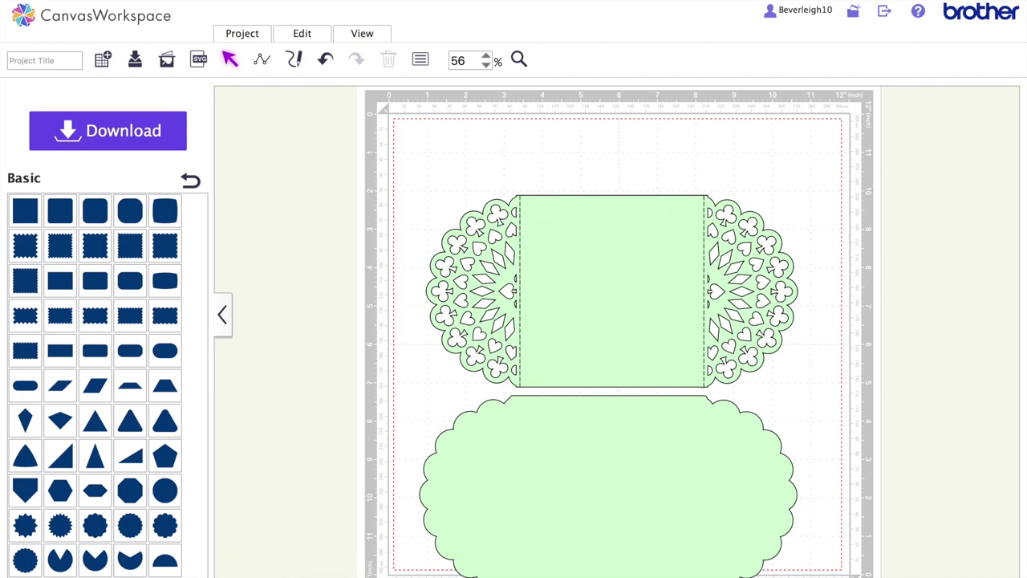
pyautogui.click(669, 482)
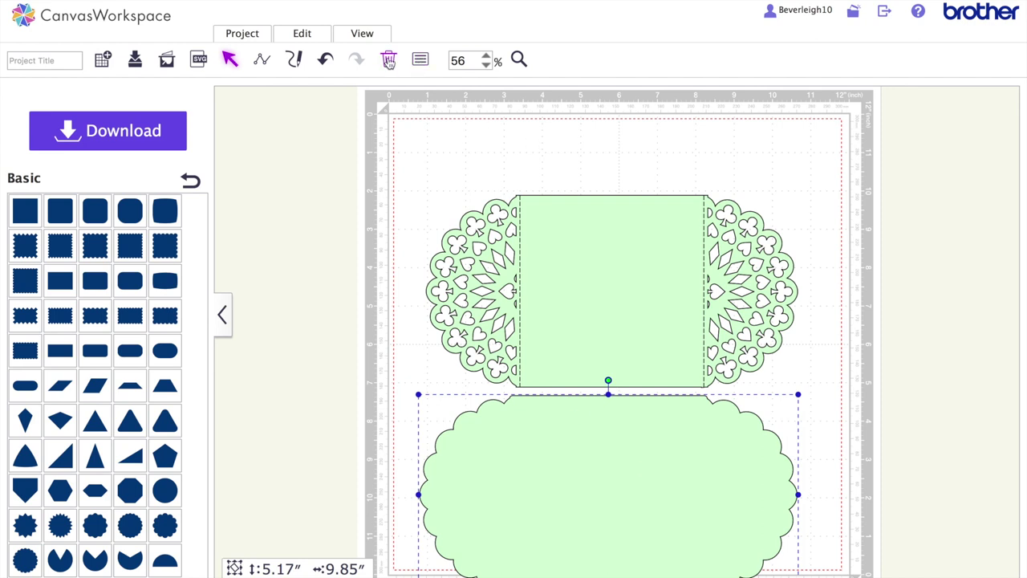
pyautogui.click(420, 60)
# Step: Fill the scalloped matting outline olive green
pyautogui.click(337, 243)
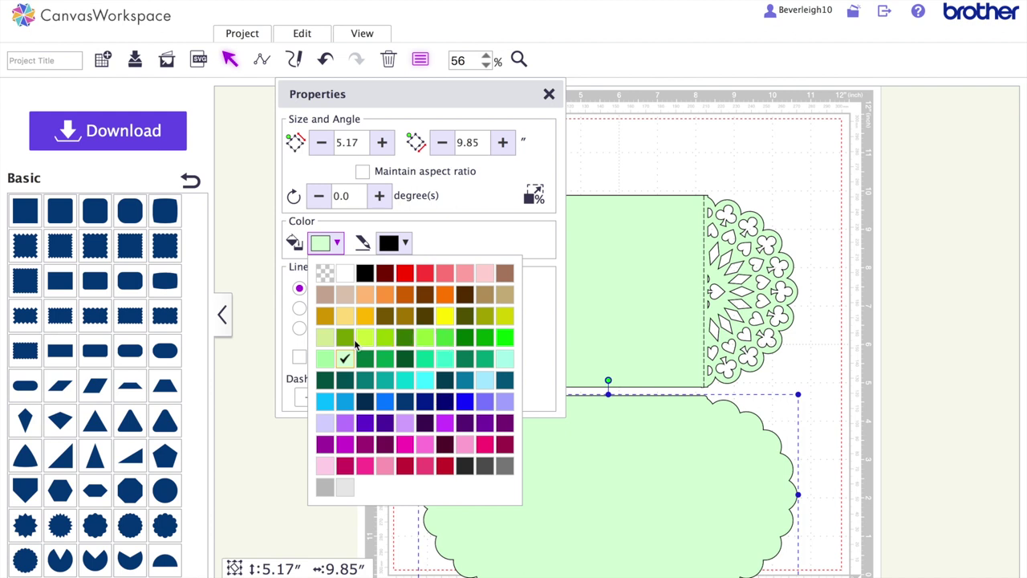
pyautogui.click(346, 337)
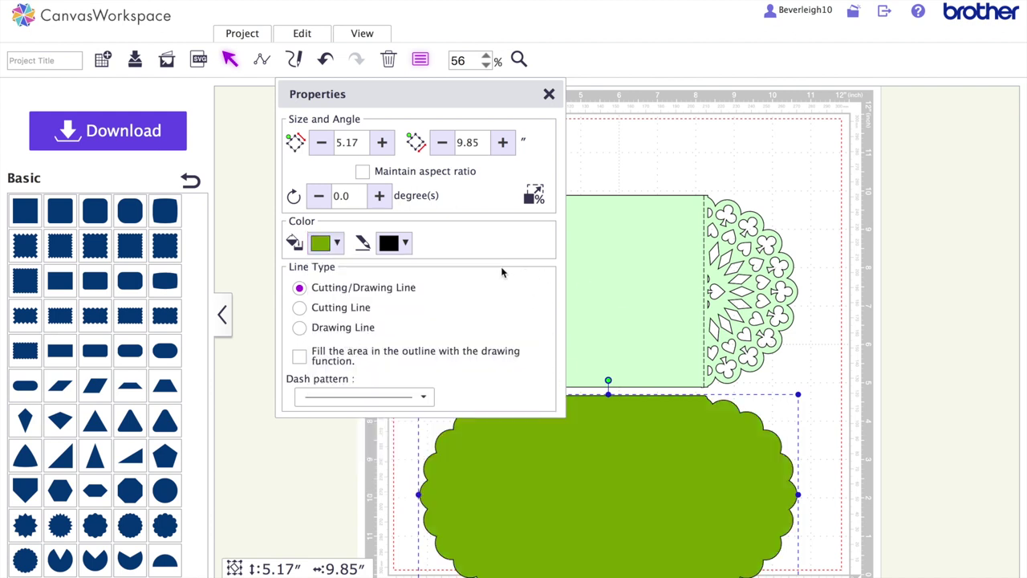
pyautogui.click(549, 94)
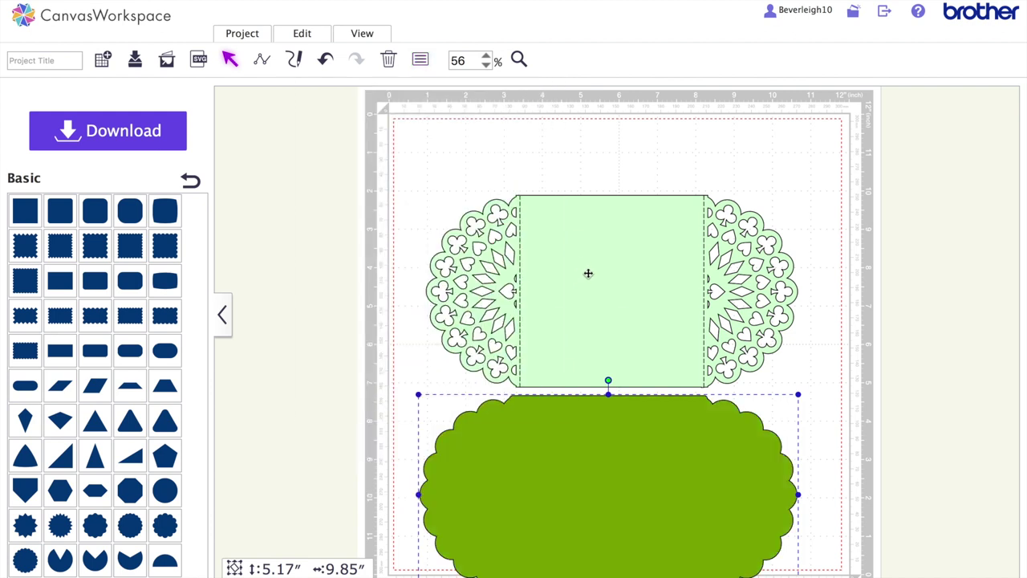
# Step: Bring the light green doily card in front of the mat layer
pyautogui.click(589, 274)
pyautogui.click(312, 36)
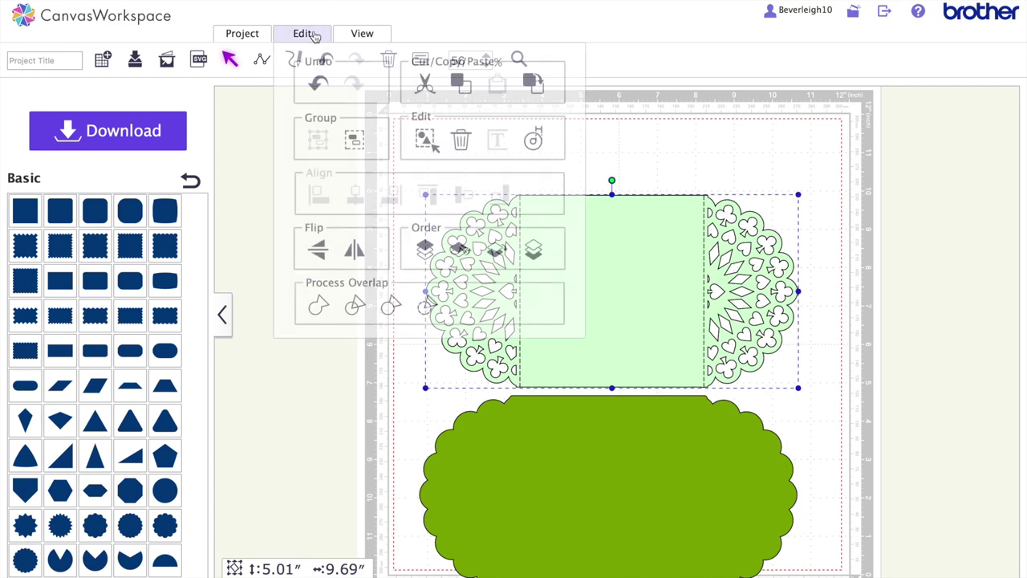
pyautogui.click(425, 255)
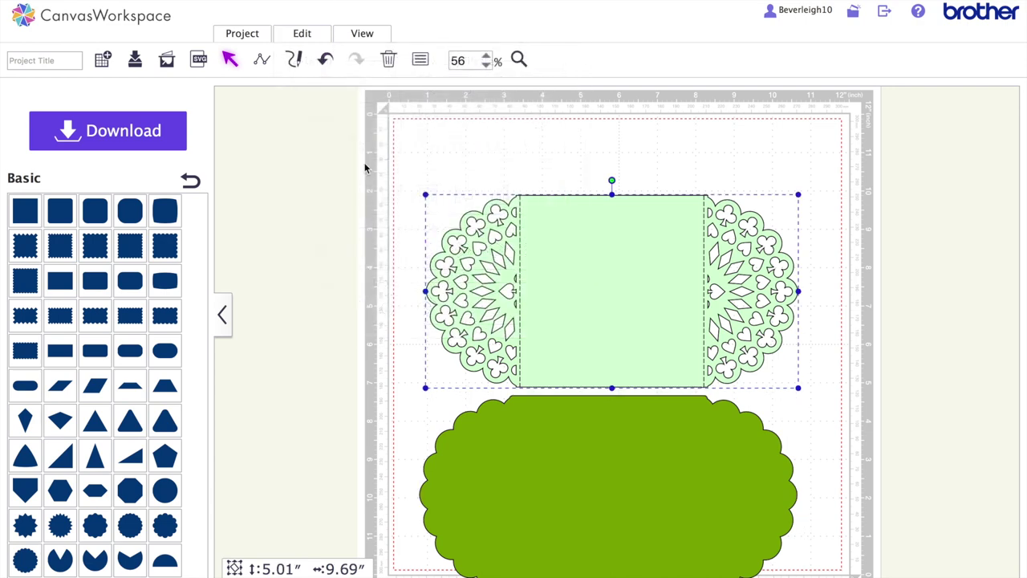
# Step: Align the card and scalloped outline on horizontal centre and middle
pyautogui.moveTo(345, 135)
pyautogui.mouseDown()
pyautogui.moveTo(509, 201)
pyautogui.moveTo(745, 434)
pyautogui.mouseUp()
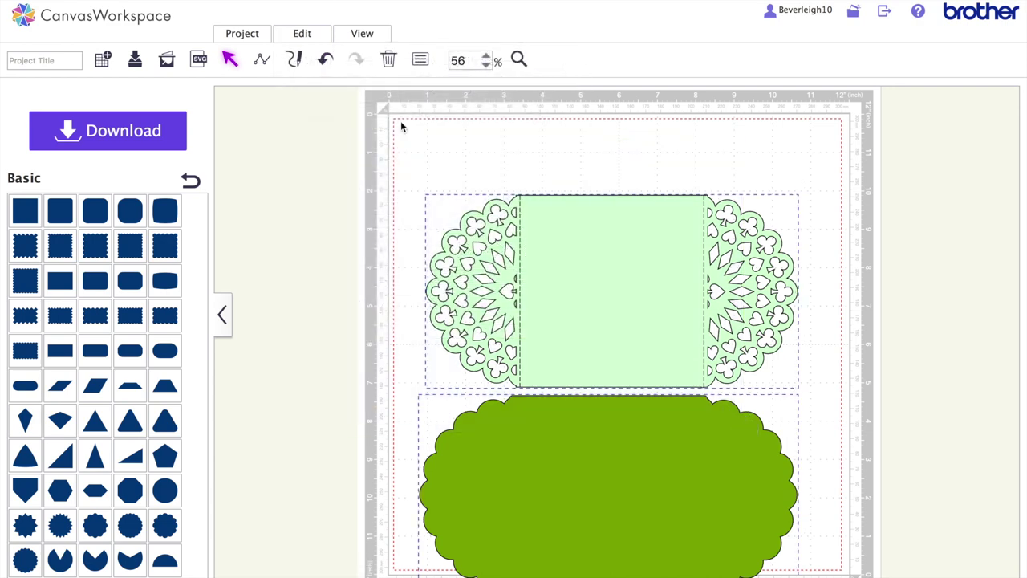
pyautogui.click(305, 34)
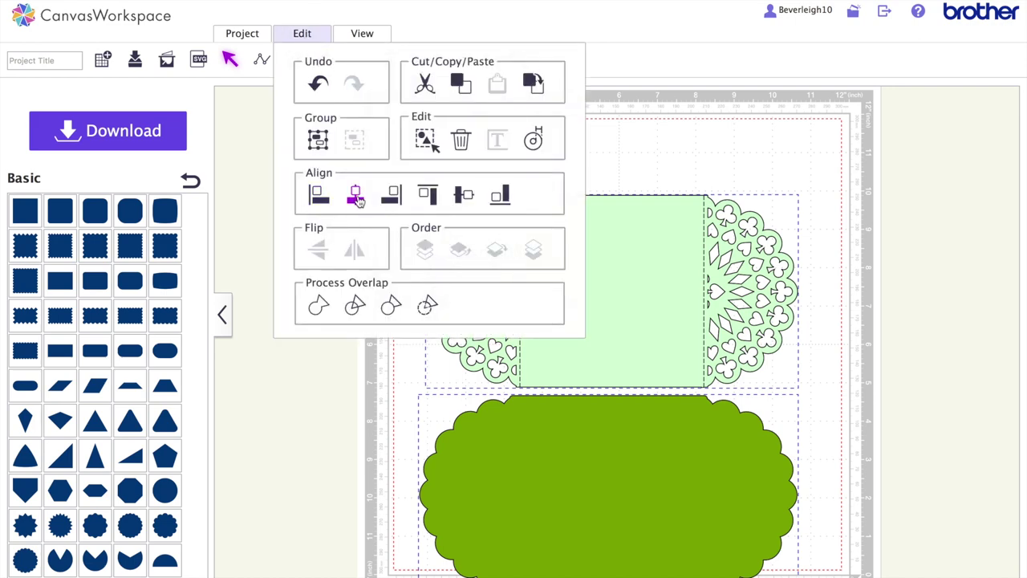
pyautogui.click(355, 196)
pyautogui.click(305, 35)
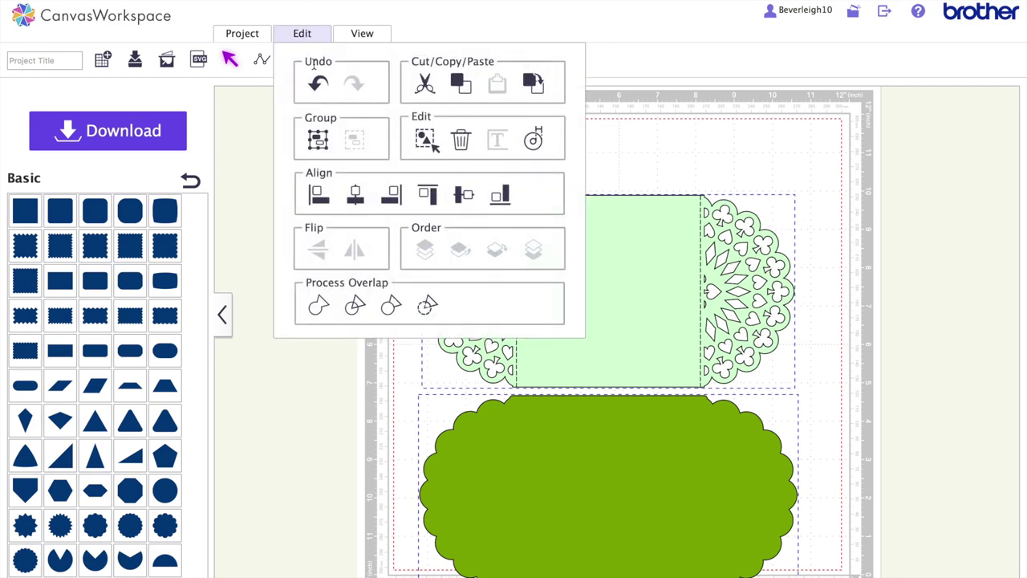
pyautogui.click(472, 203)
pyautogui.click(635, 224)
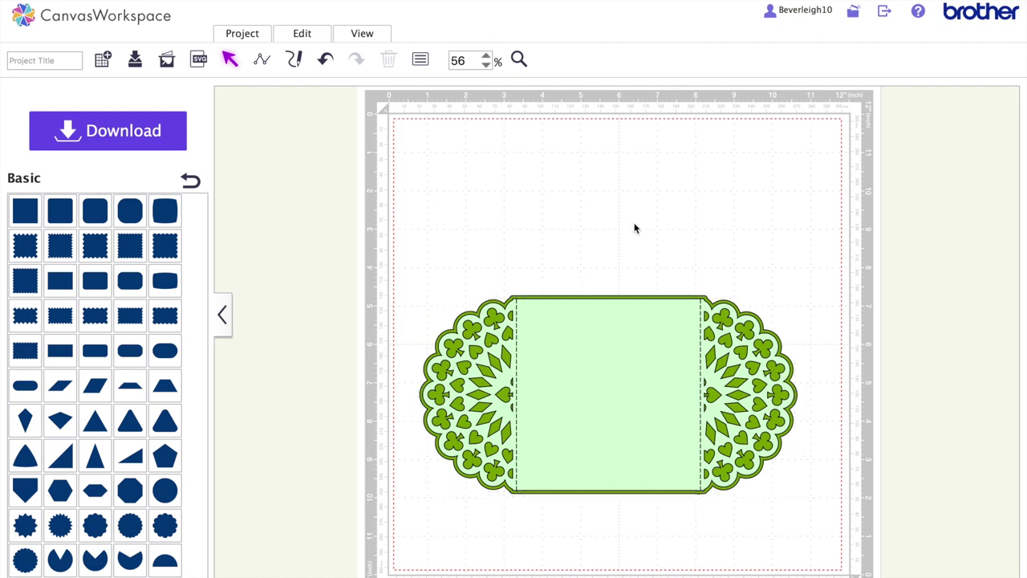
pyautogui.click(616, 291)
# Step: Drag the layered doily card up to the mat's upper half and deselect it
pyautogui.moveTo(639, 390); pyautogui.dragTo(629, 230)
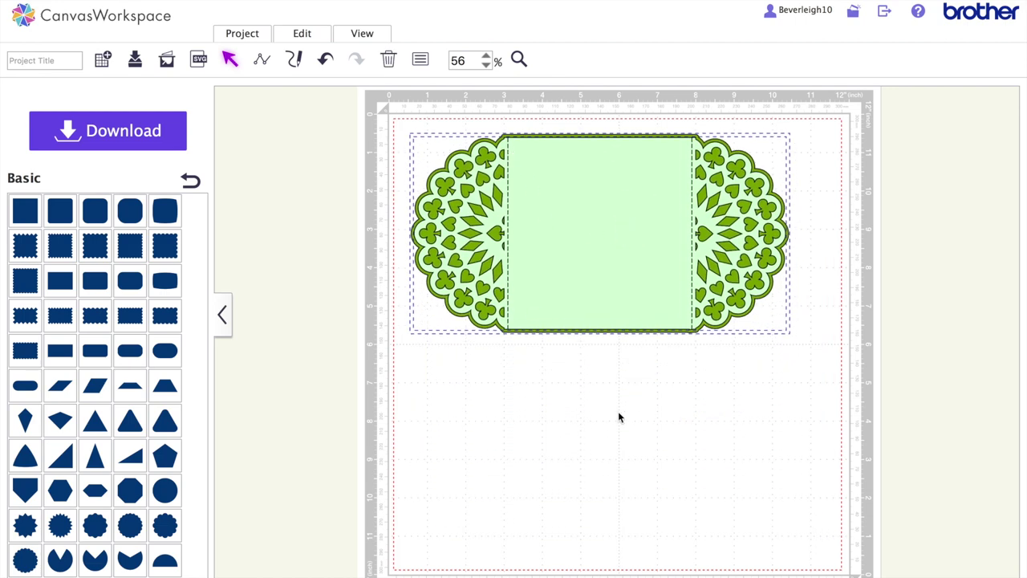
pyautogui.click(607, 442)
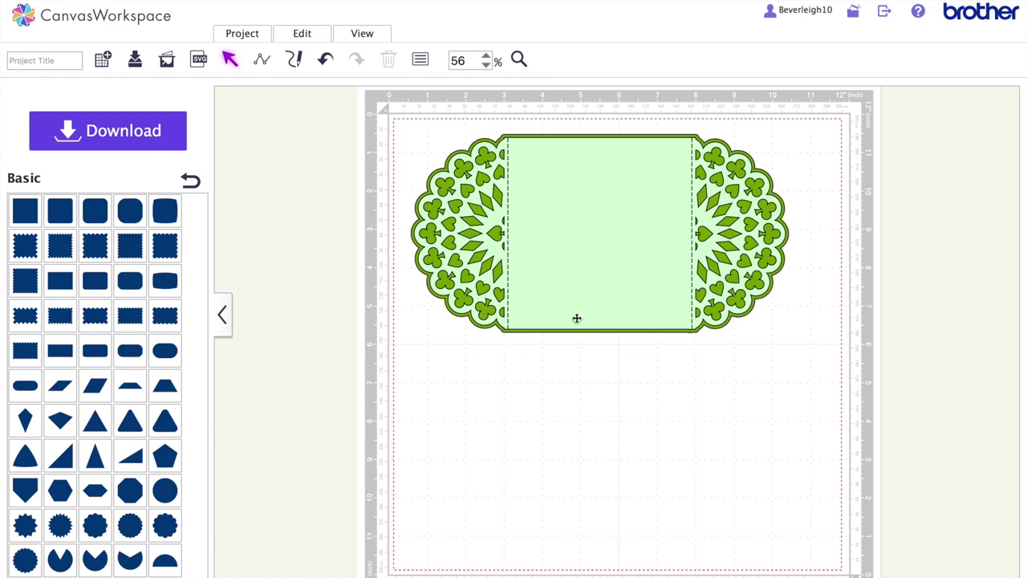